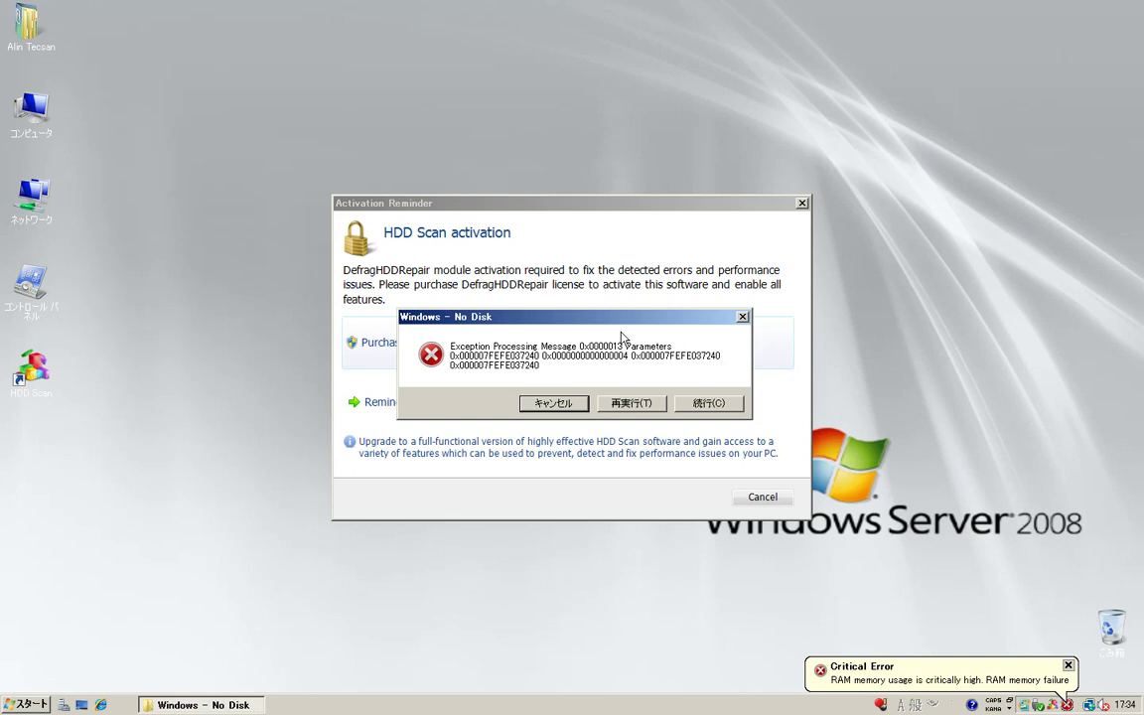
Open HDD Scan from the critical error notification and move the "Windows - No Disk" error clear of the activation reminder
click(910, 678)
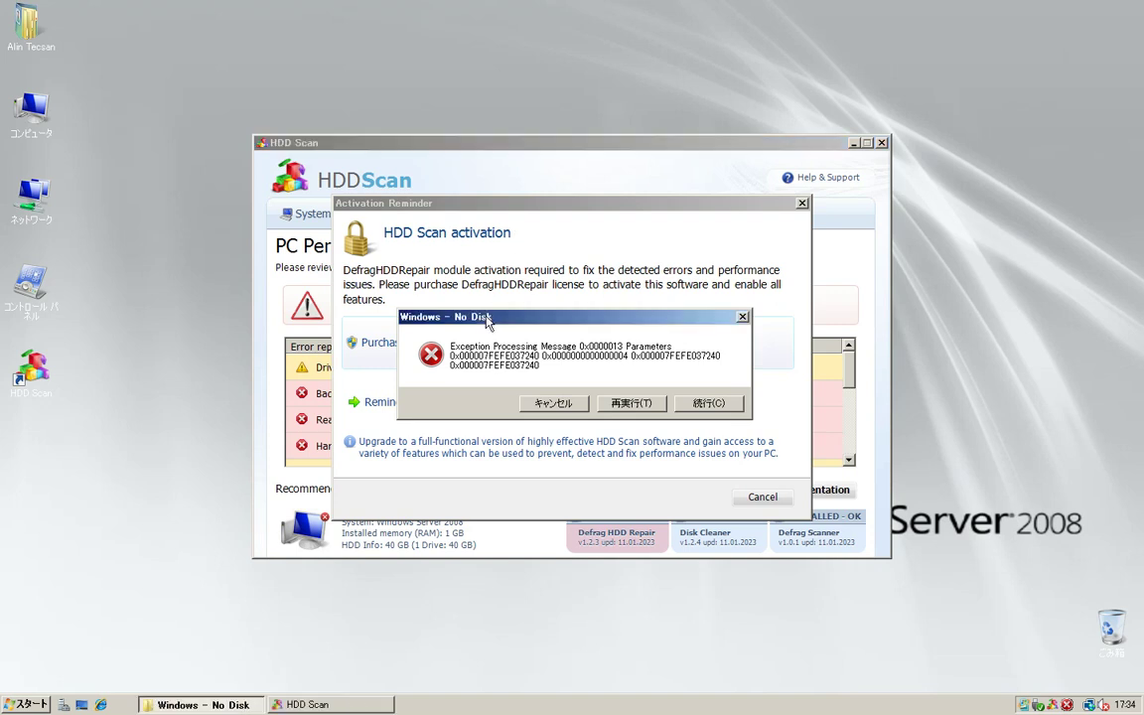
drag(486, 320, 748, 68)
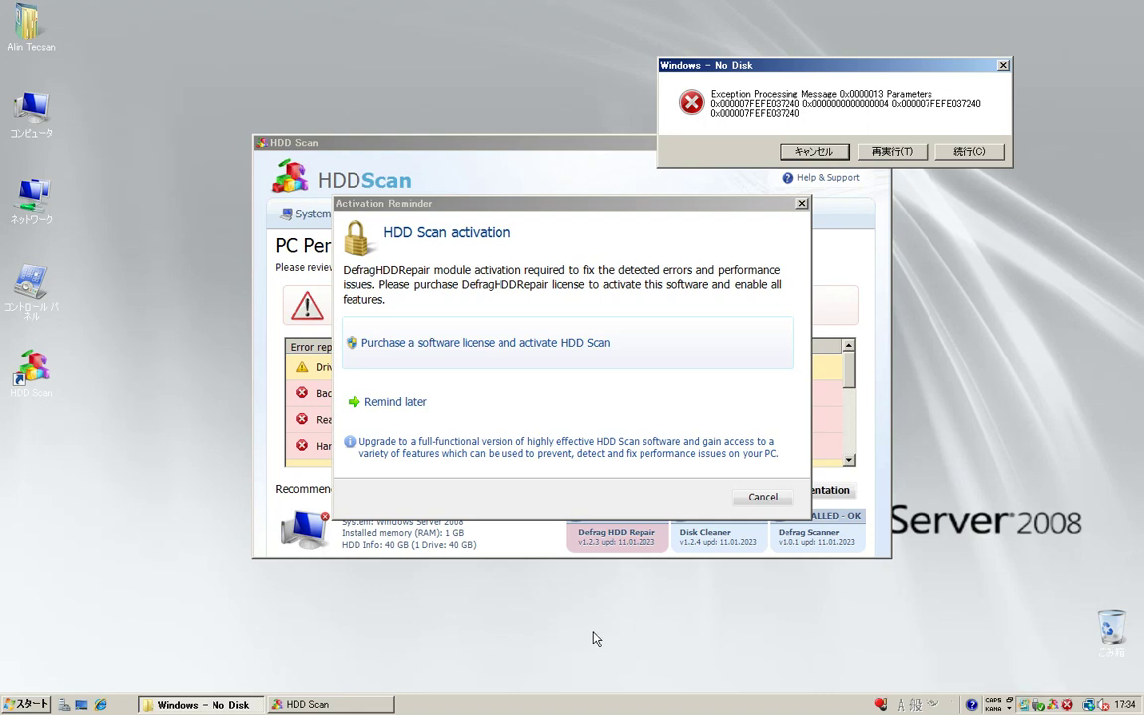
Show the details of the "Windows detected a hard disk problem" warning and cancel the warning
right_click(638, 703)
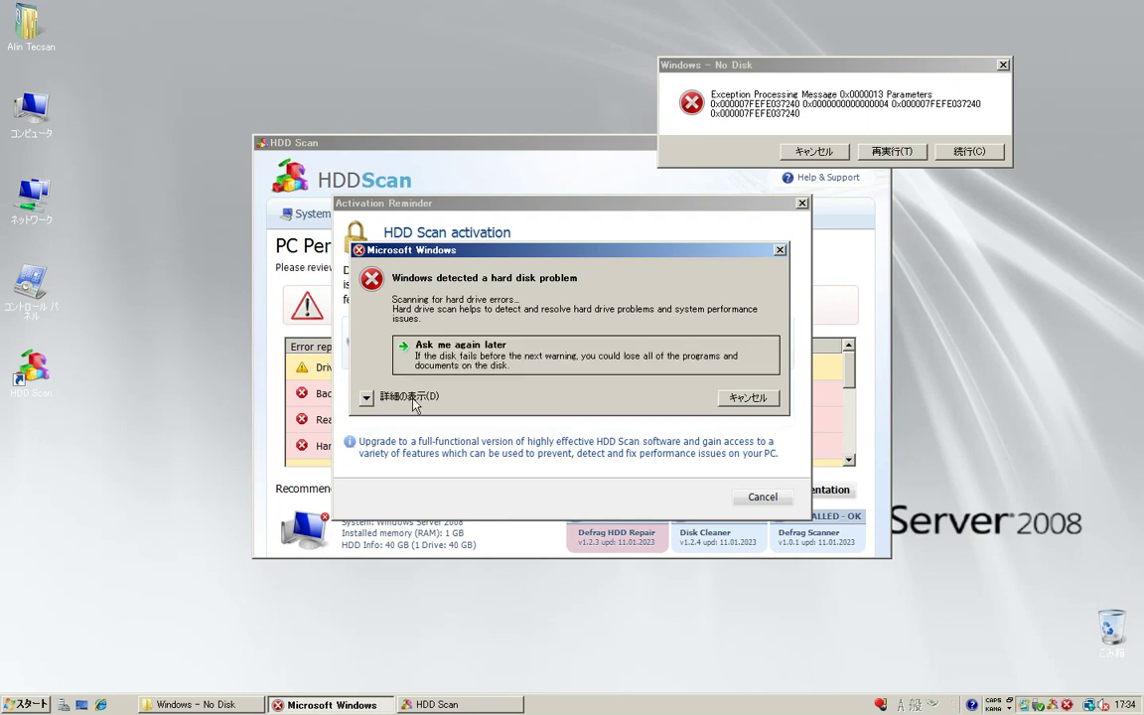
click(382, 397)
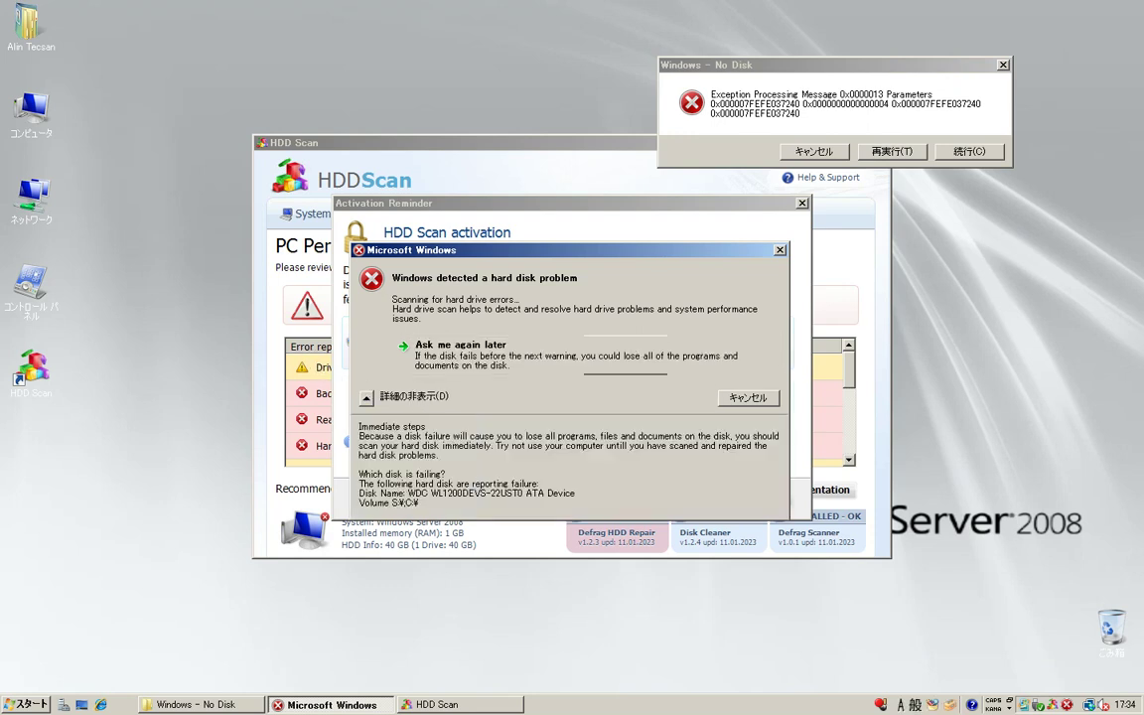
click(750, 398)
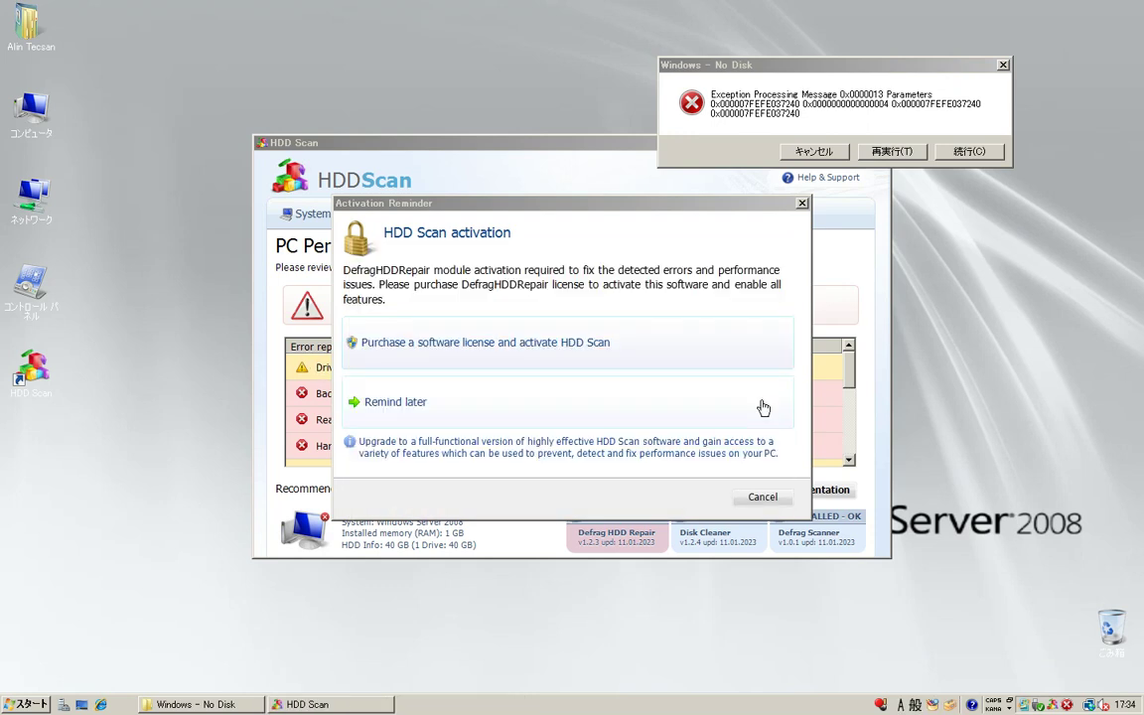
Examine the running processes in Task Manager for entries belonging to HDD Scan, and close Task Manager
right_click(577, 711)
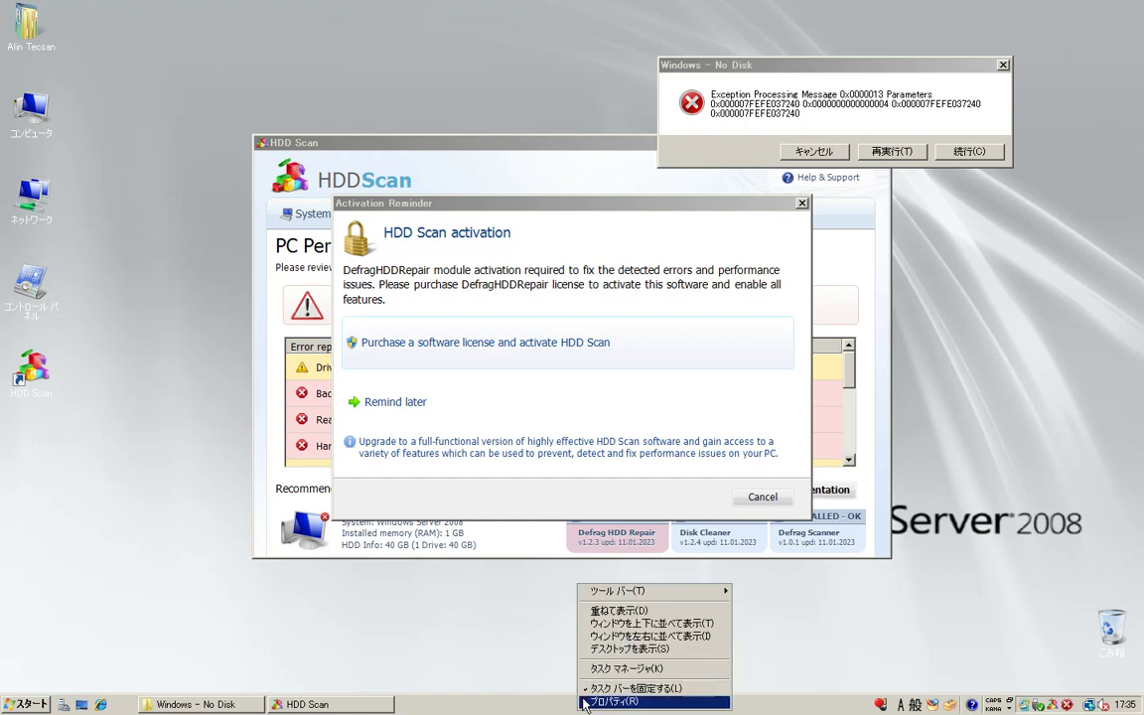
click(643, 672)
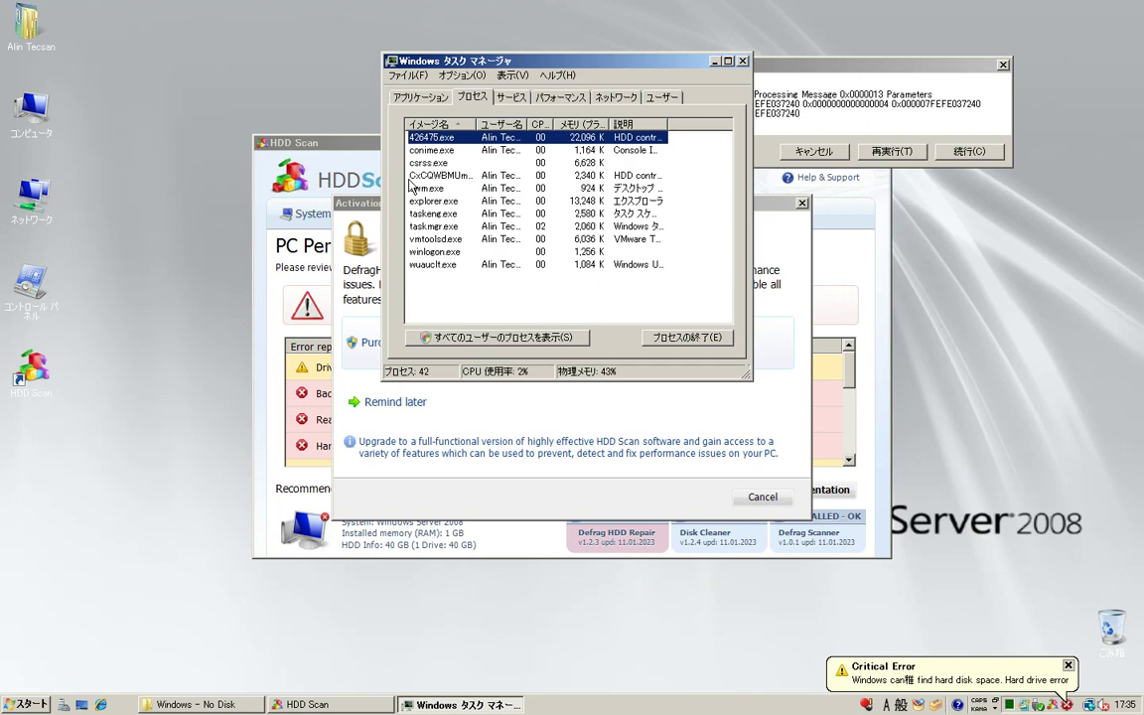
click(744, 61)
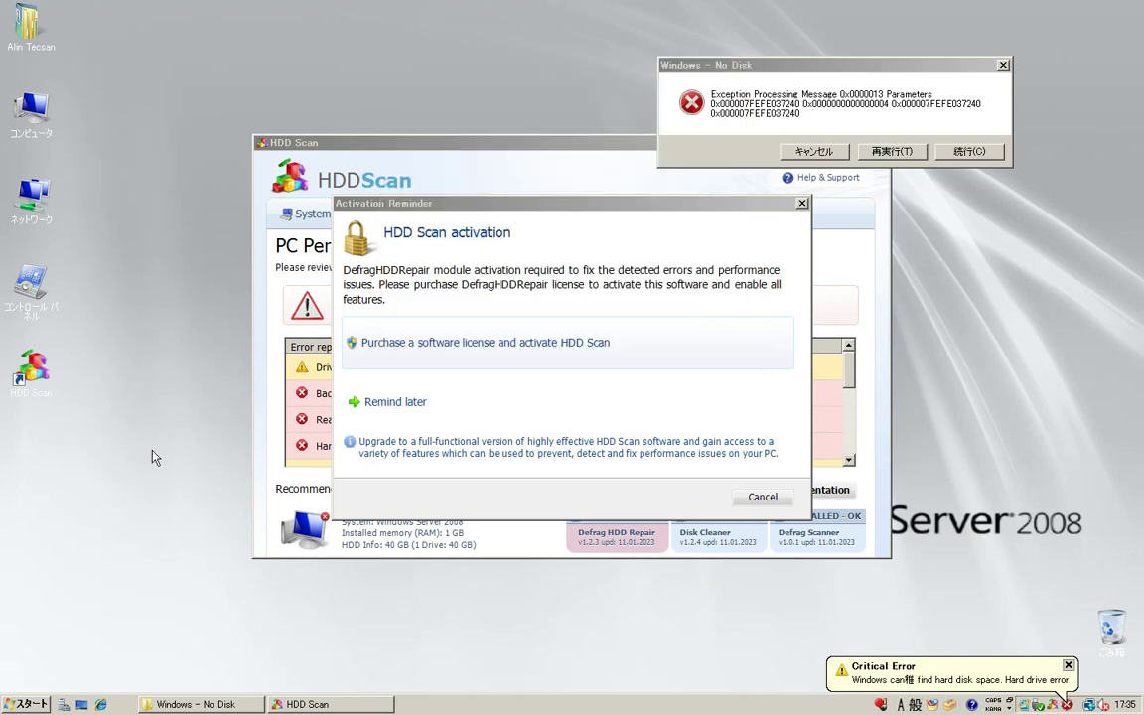
Open the file location of the HDD Scan desktop shortcut from its properties and close the properties without changes
right_click(22, 369)
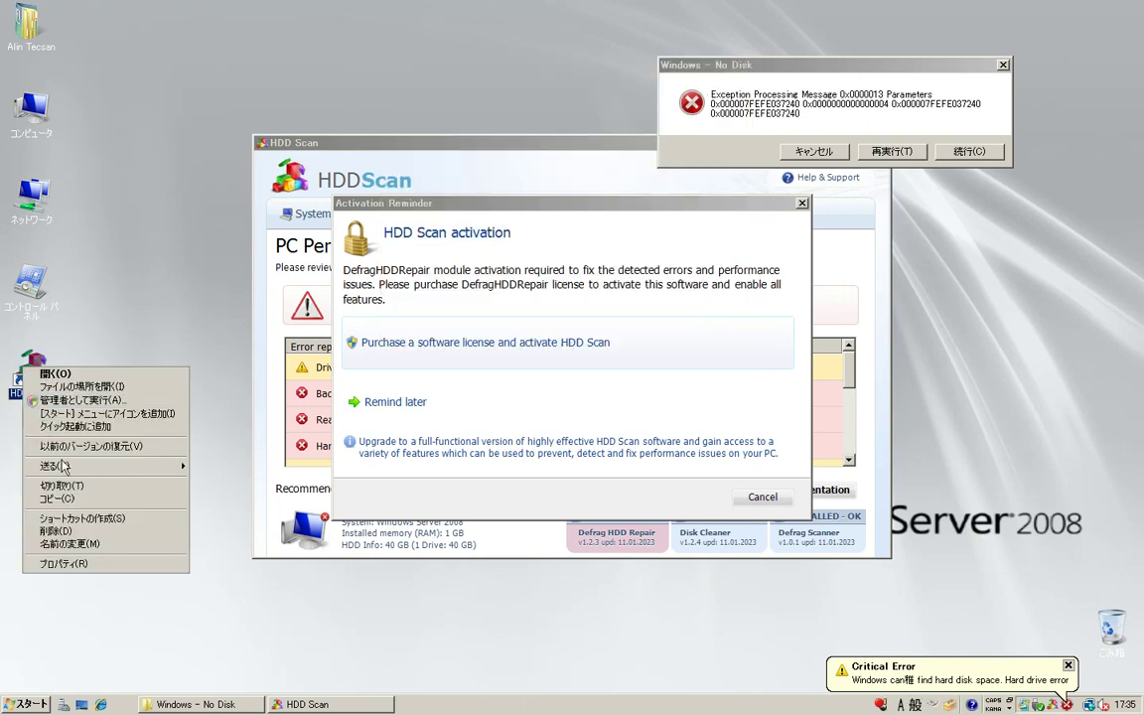
click(79, 567)
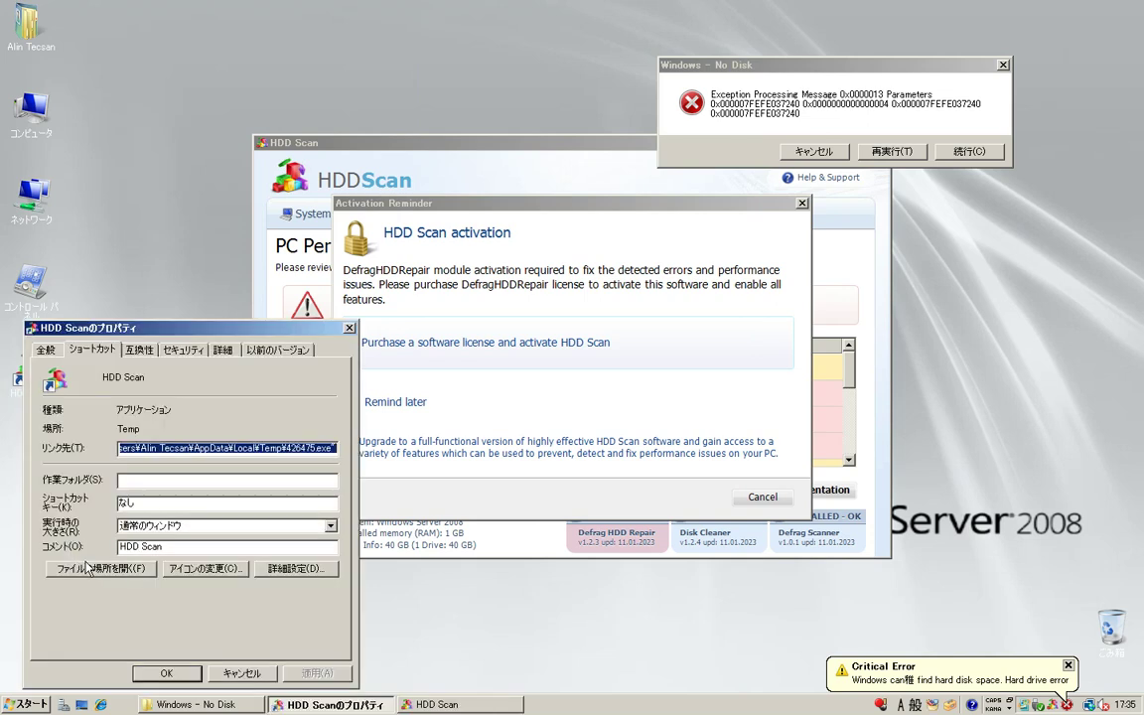
click(84, 570)
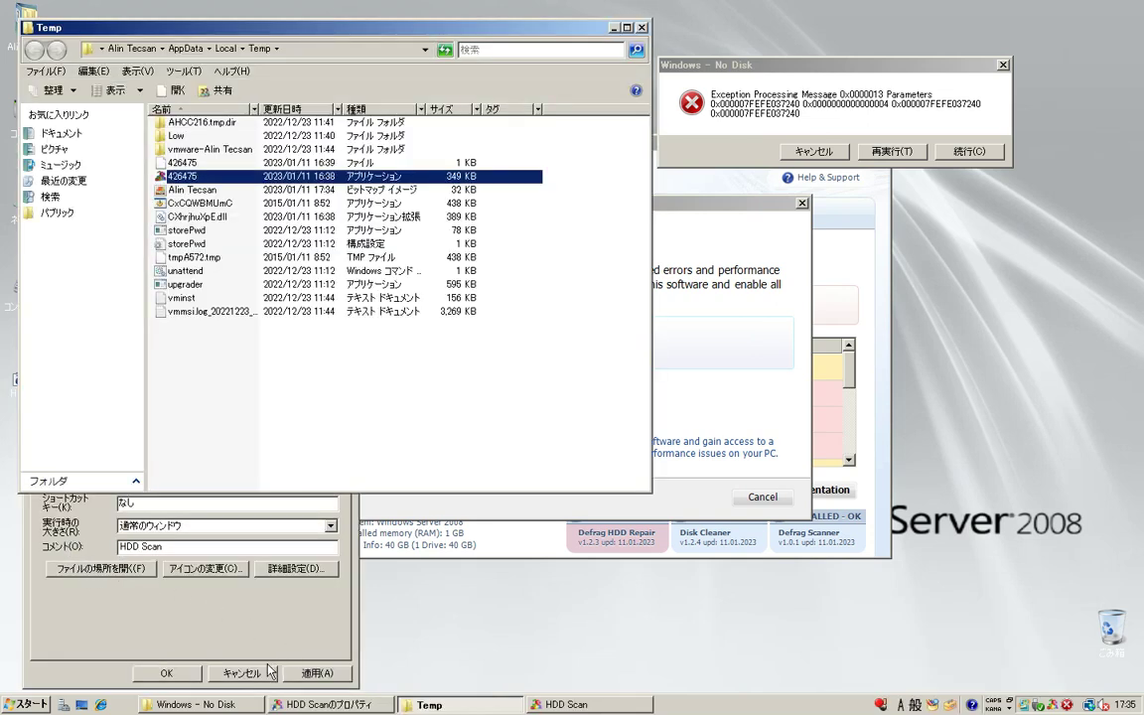
click(256, 674)
Expand the details of the reappearing hard disk problem warning and dismiss it with "Ask me again later"
right_click(645, 703)
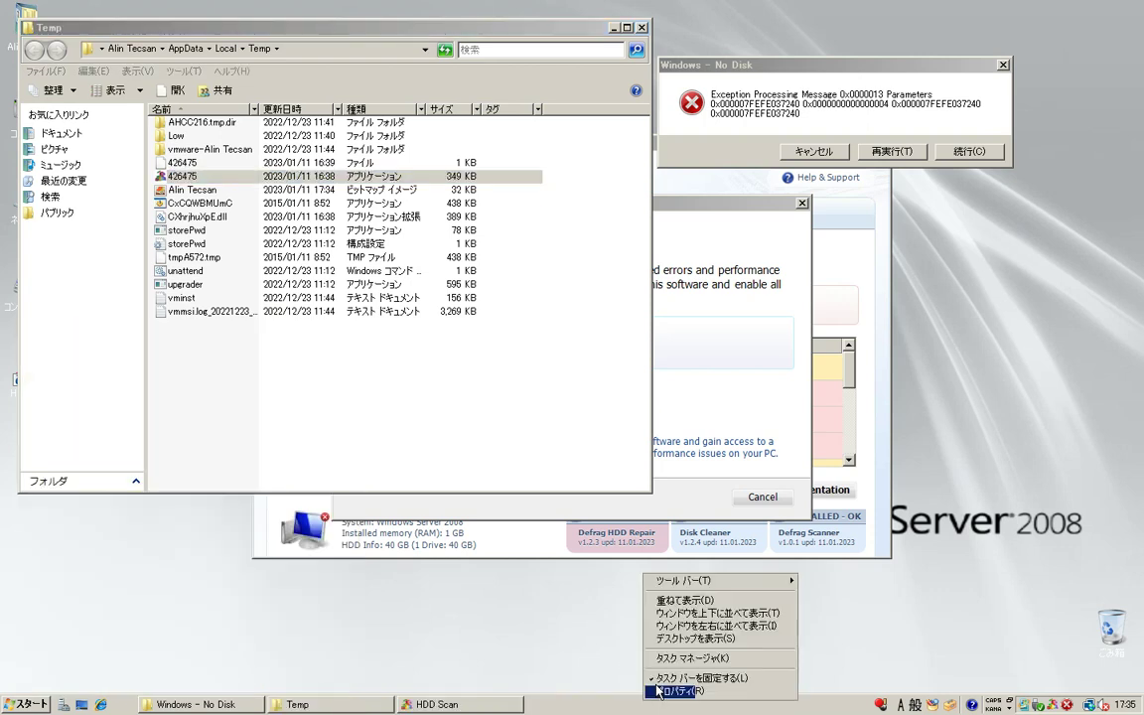
click(659, 659)
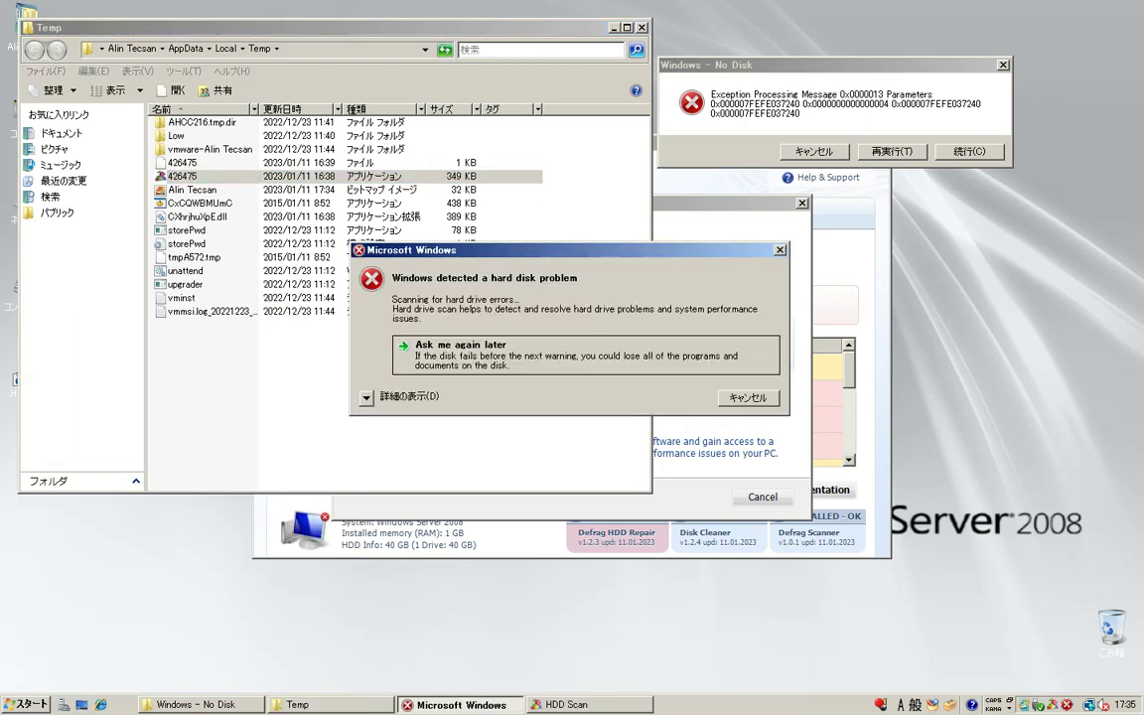
click(421, 396)
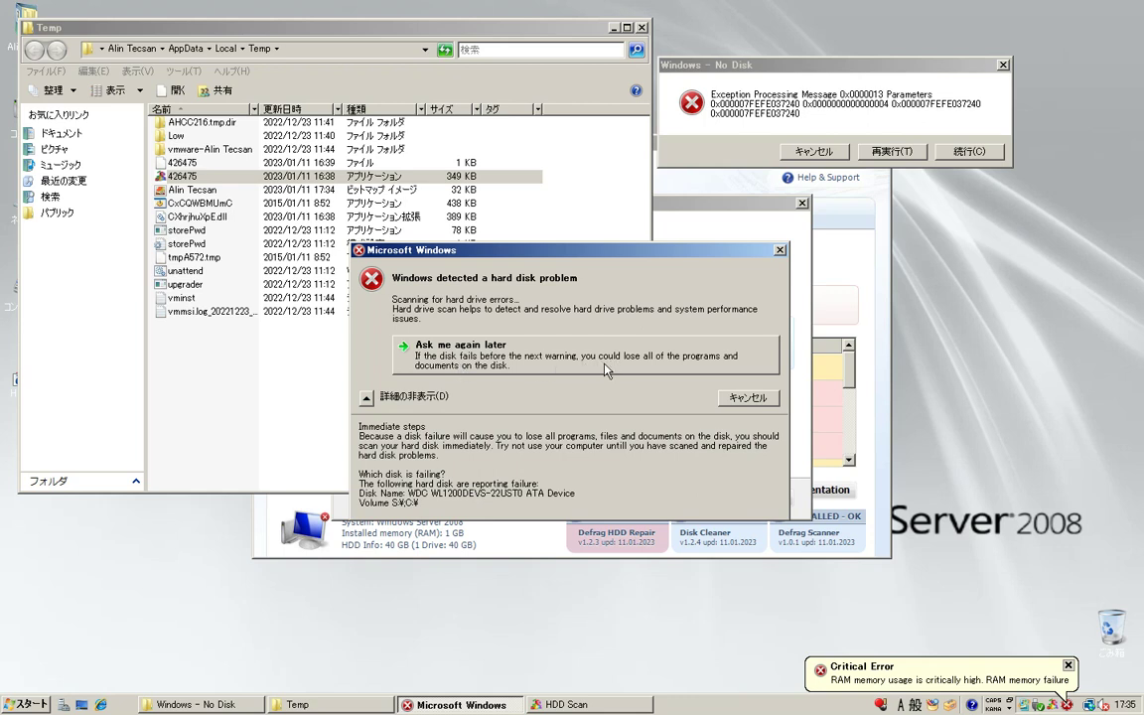
click(576, 359)
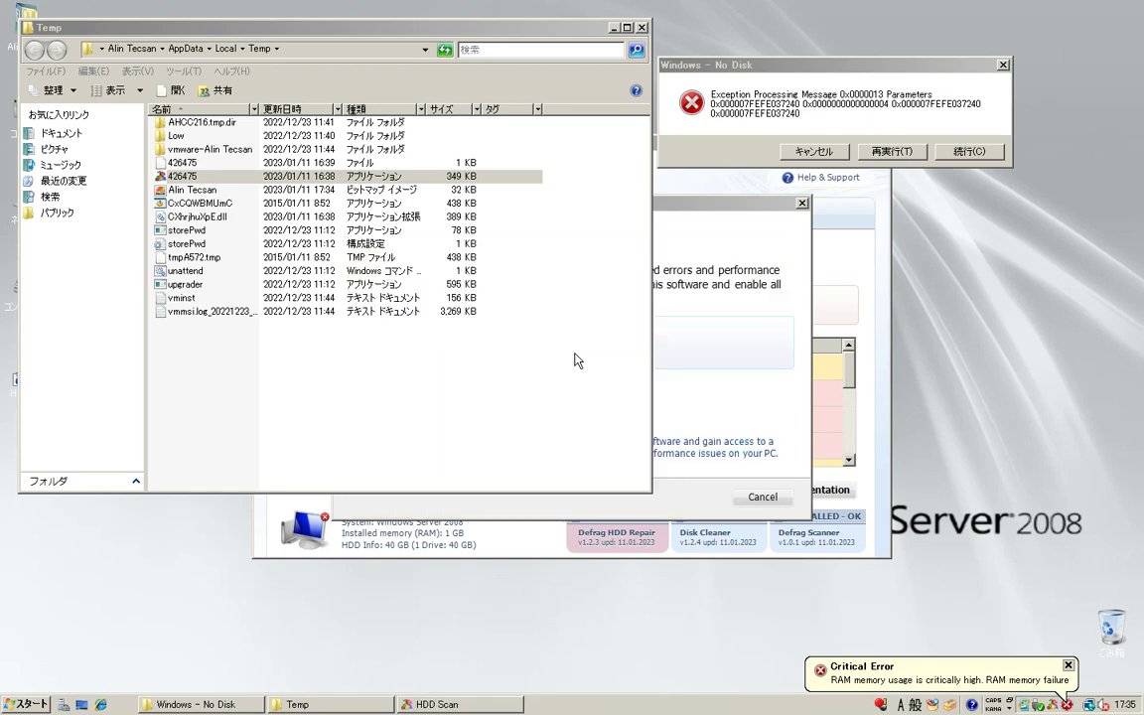
Inspect the CxCQWBMUmC application and the CXhrjhuXpE.dll file in the Temp folder, and close the folder
click(574, 360)
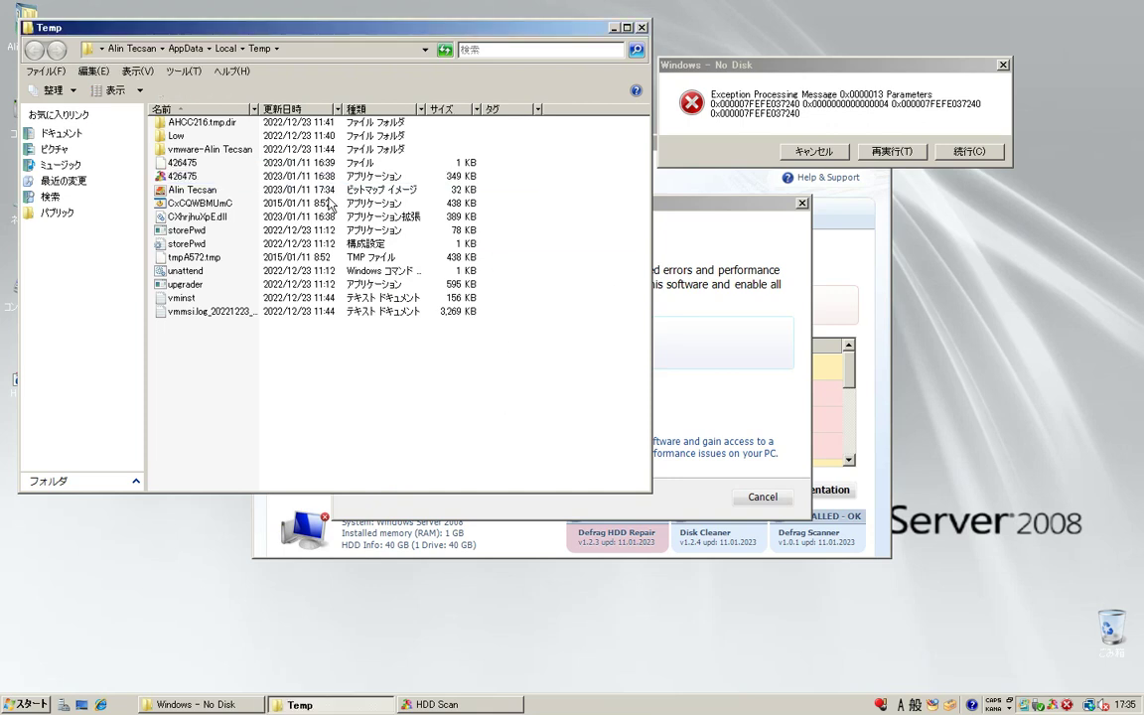
click(216, 217)
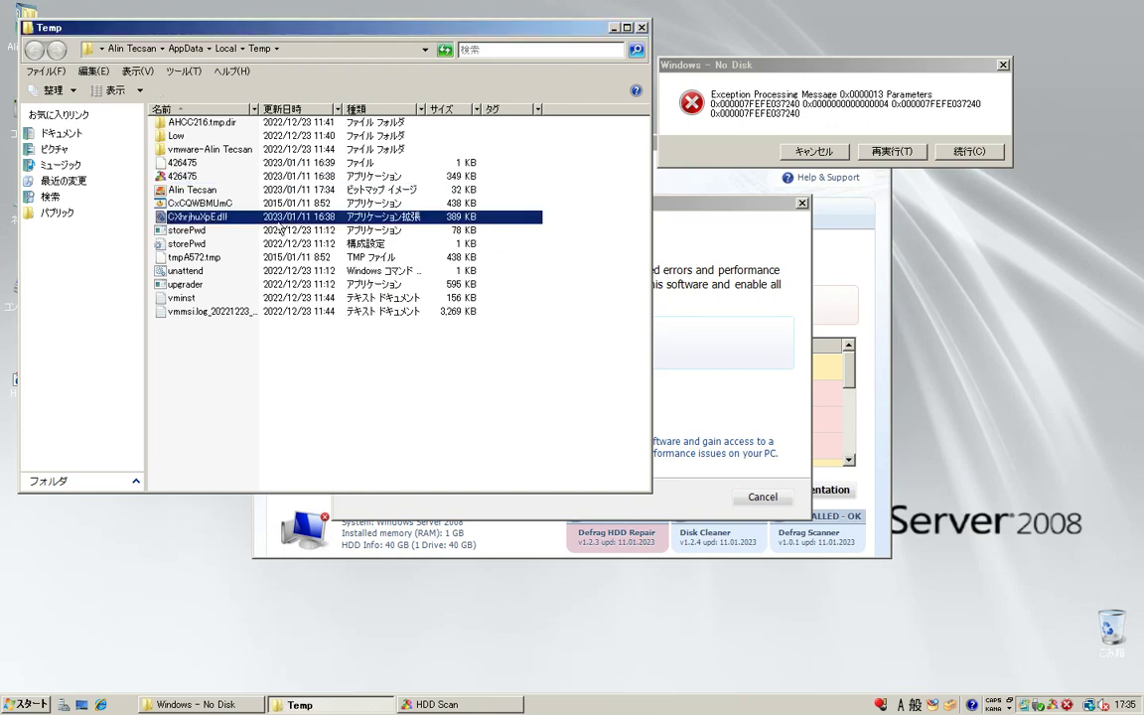
click(228, 204)
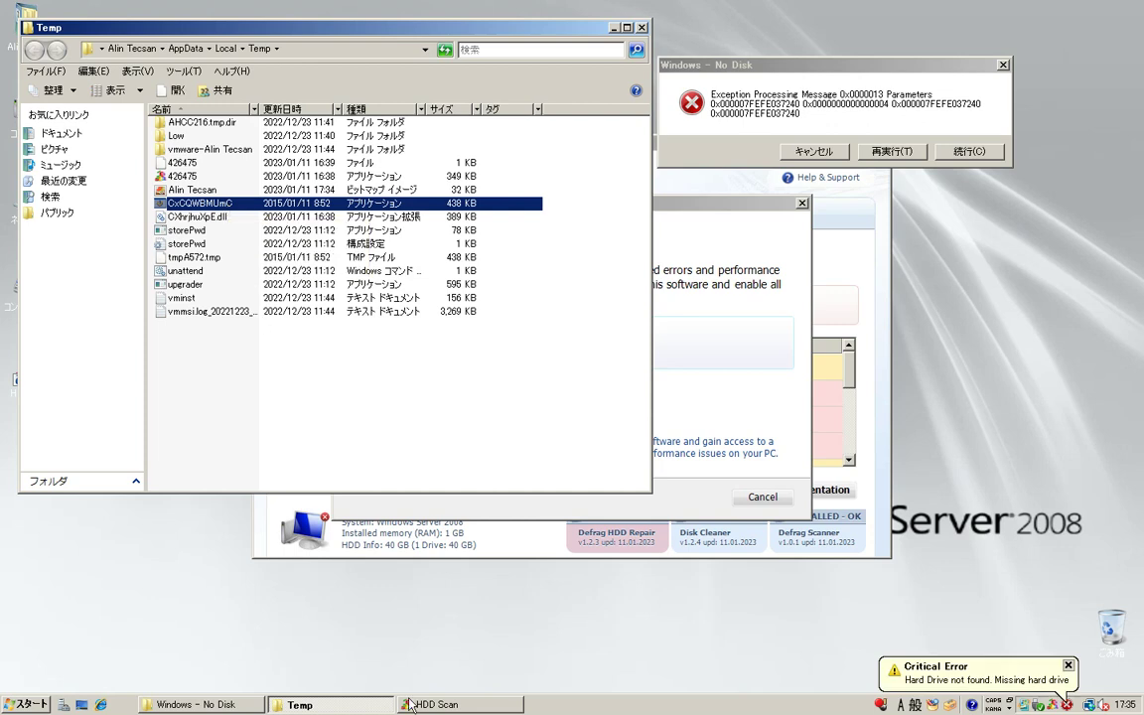
click(829, 126)
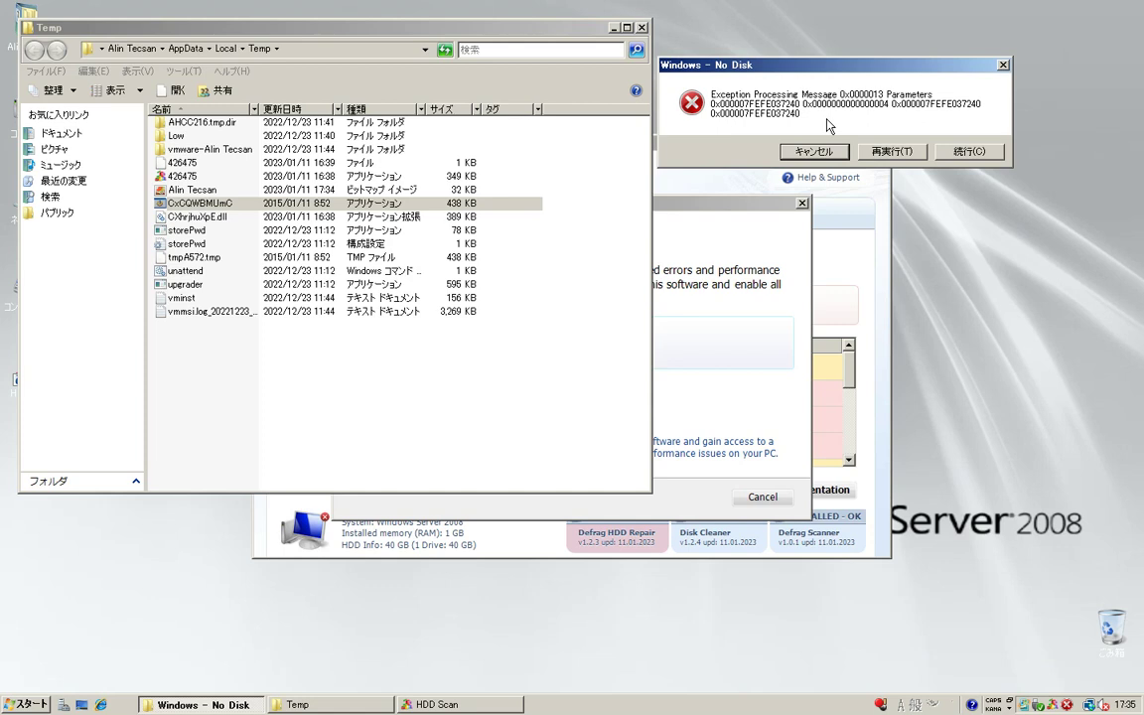
click(230, 206)
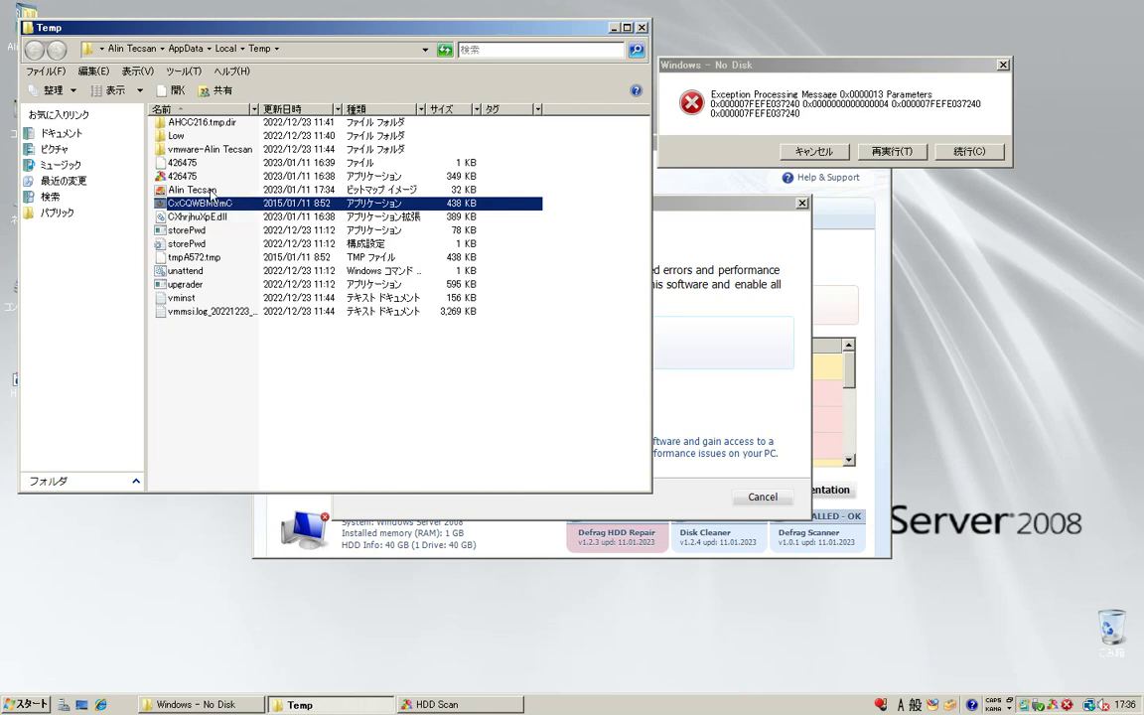
click(194, 217)
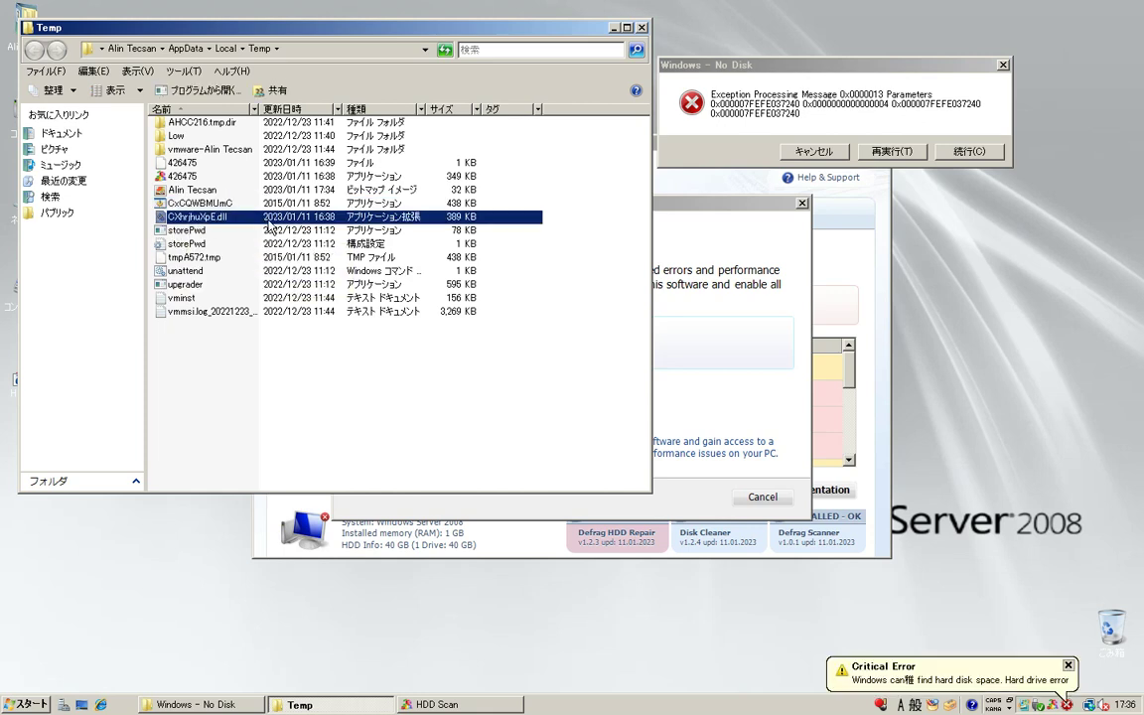
click(641, 27)
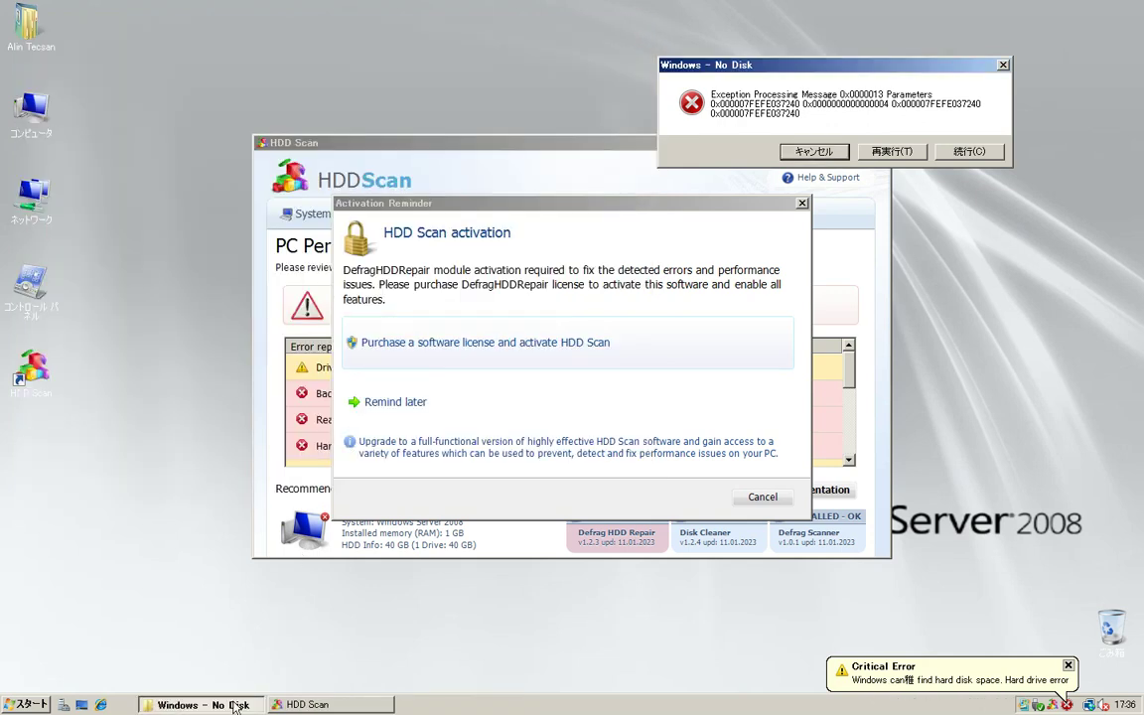
Find the process behind the "Windows - No Disk" task in Task Manager, and close Task Manager
right_click(638, 703)
click(651, 601)
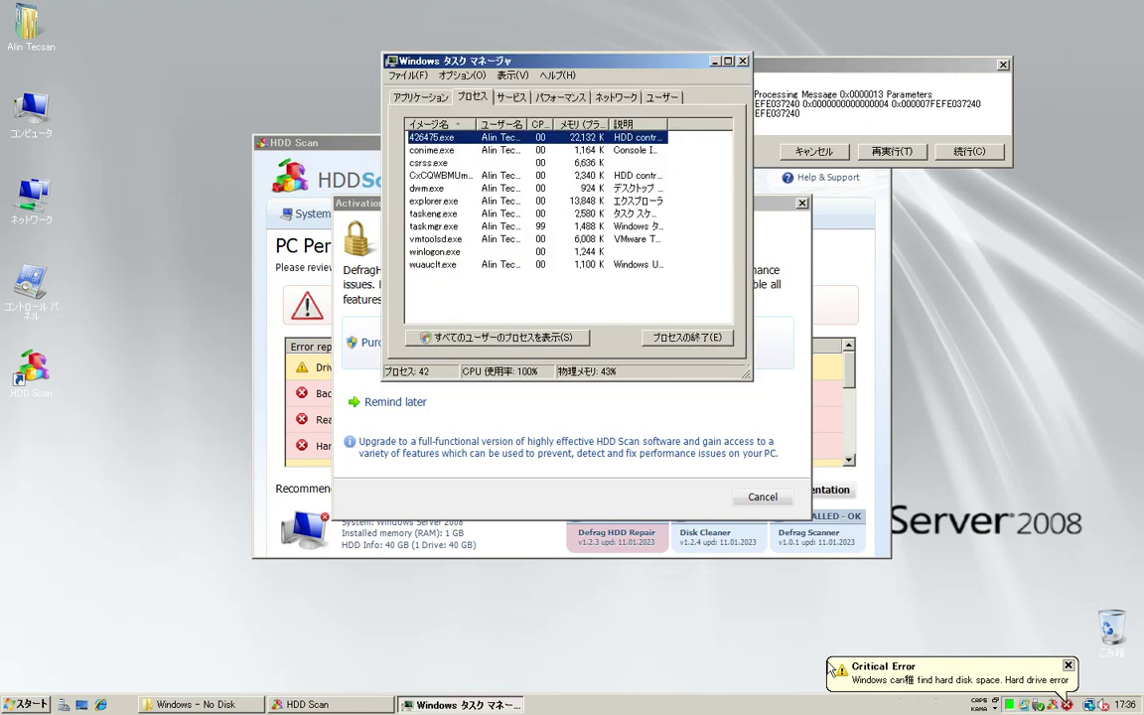
click(395, 98)
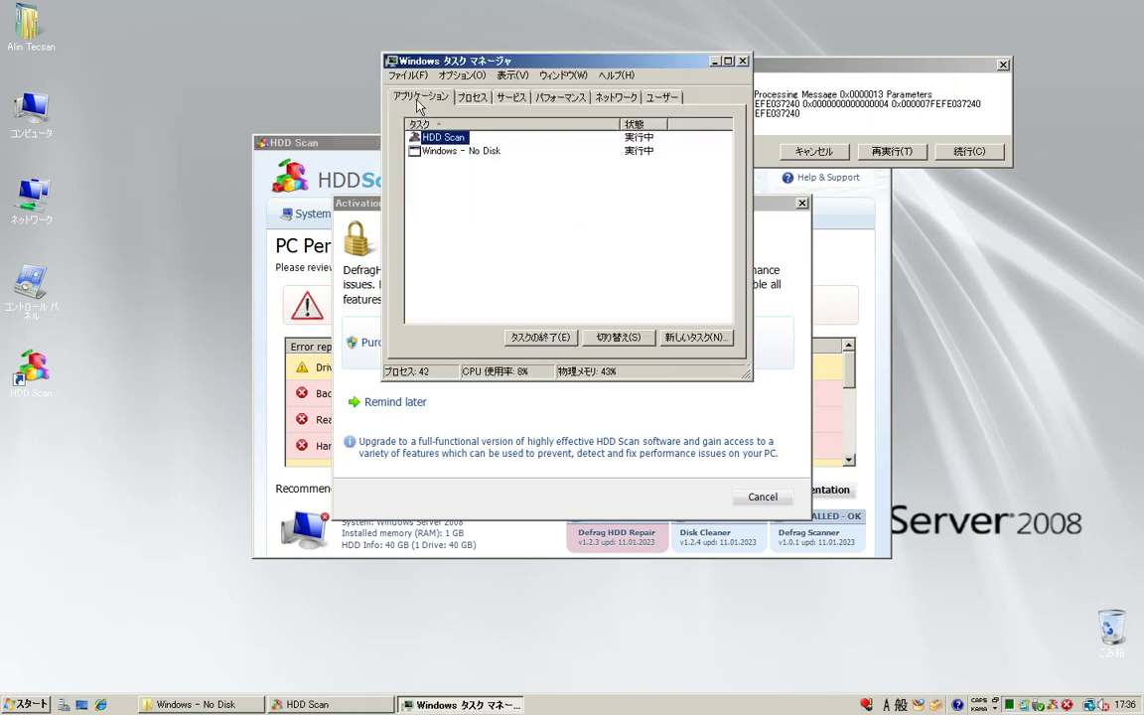
right_click(447, 150)
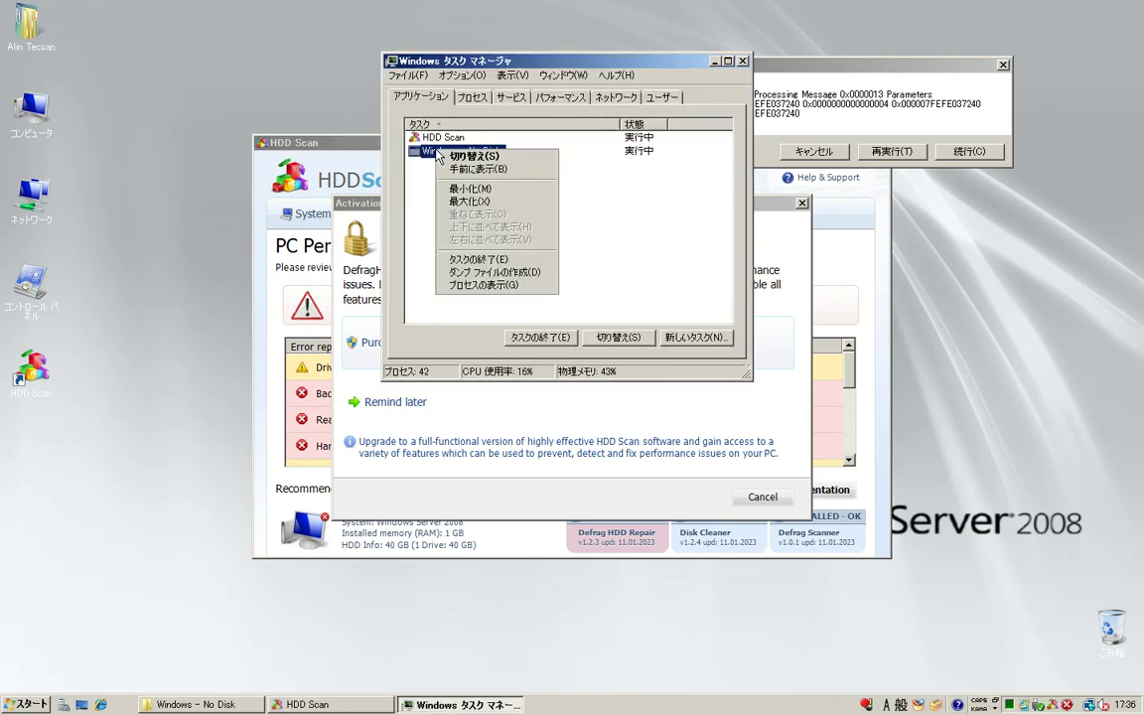
click(498, 285)
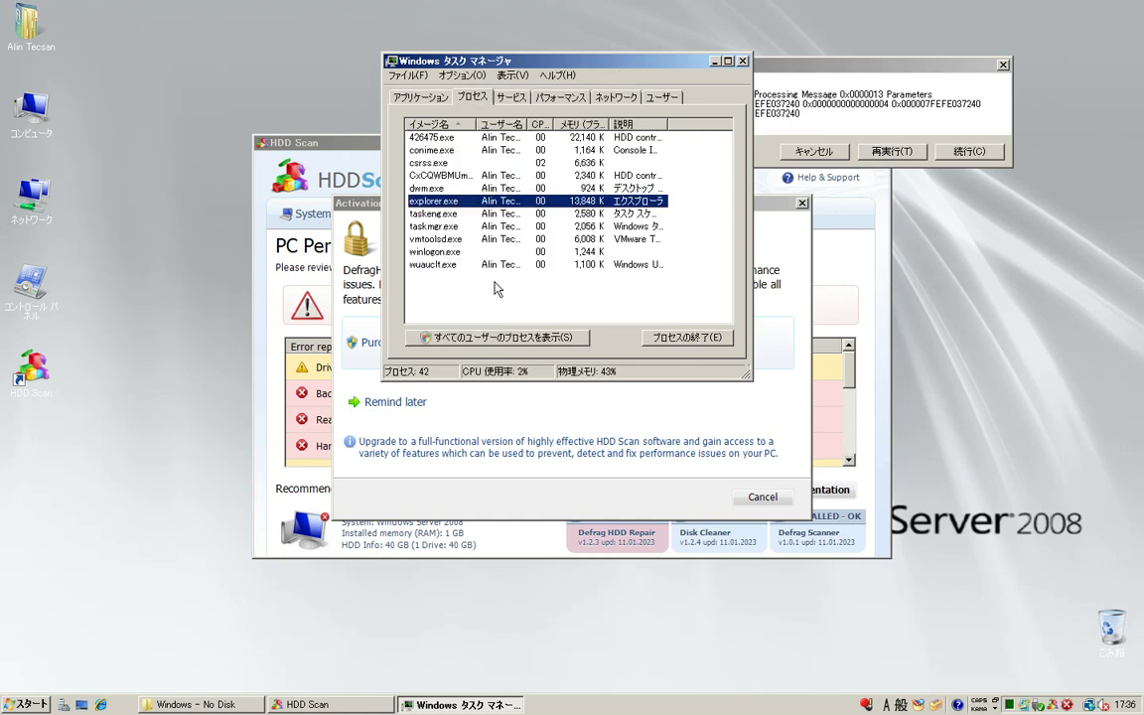
click(741, 61)
Dismiss the HDD Scan activation reminder with "Remind later" and return to the analysis report
click(556, 258)
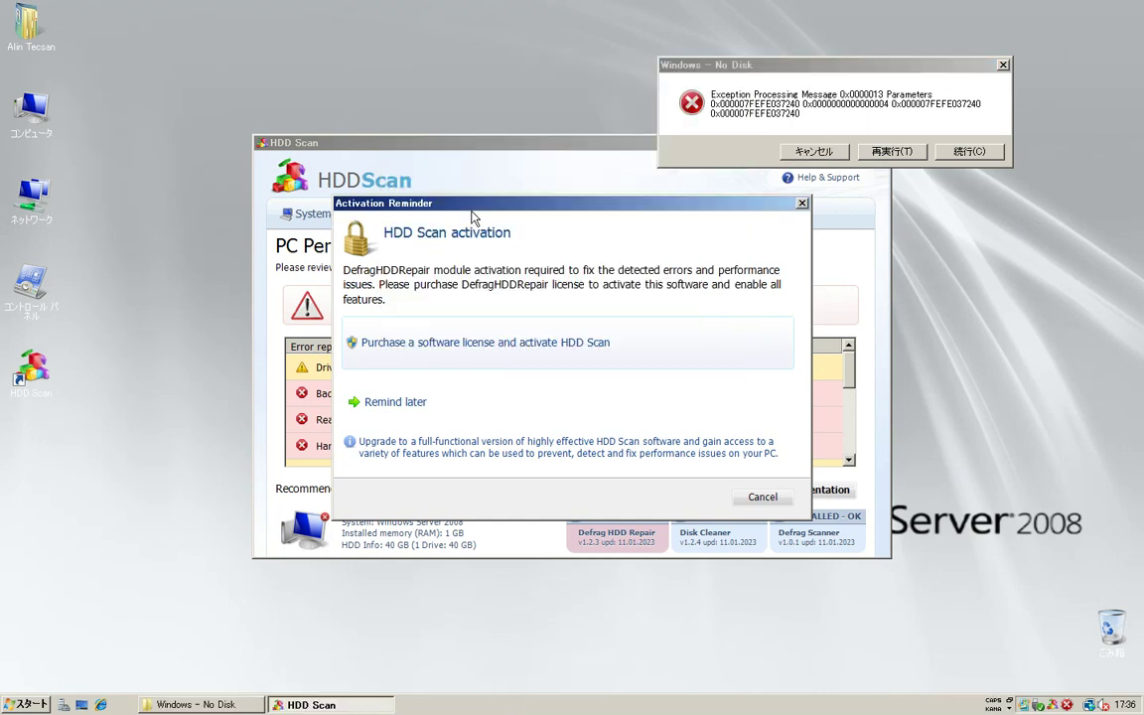
click(353, 400)
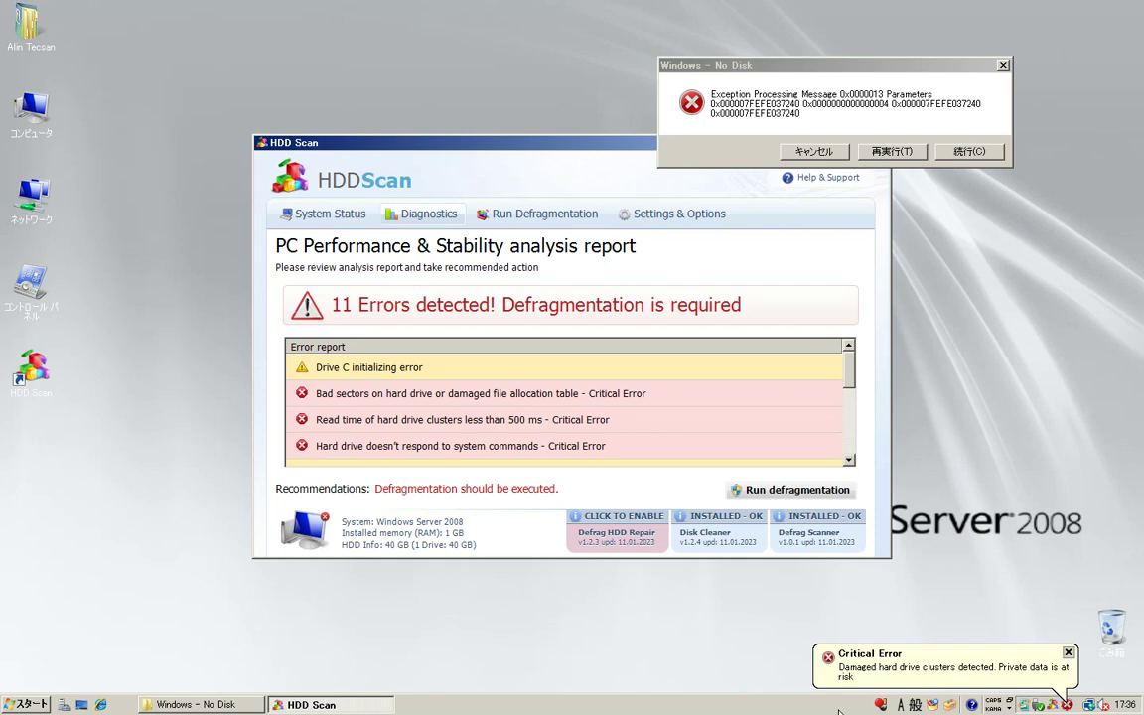
click(808, 607)
click(333, 190)
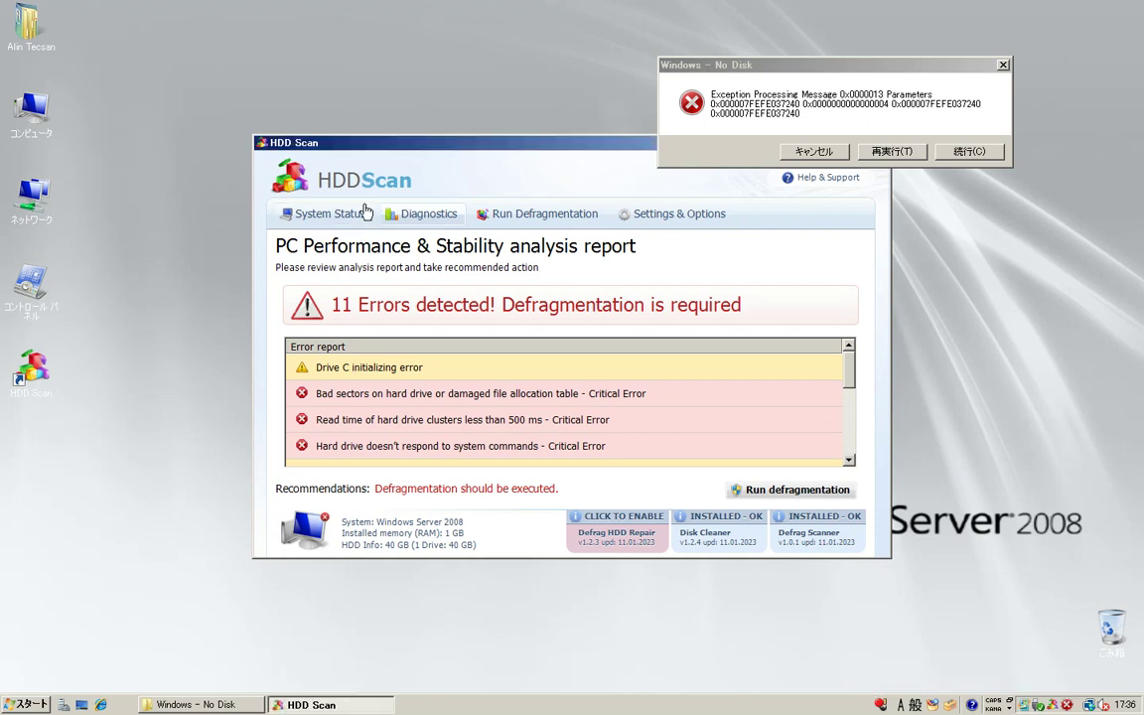
click(49, 701)
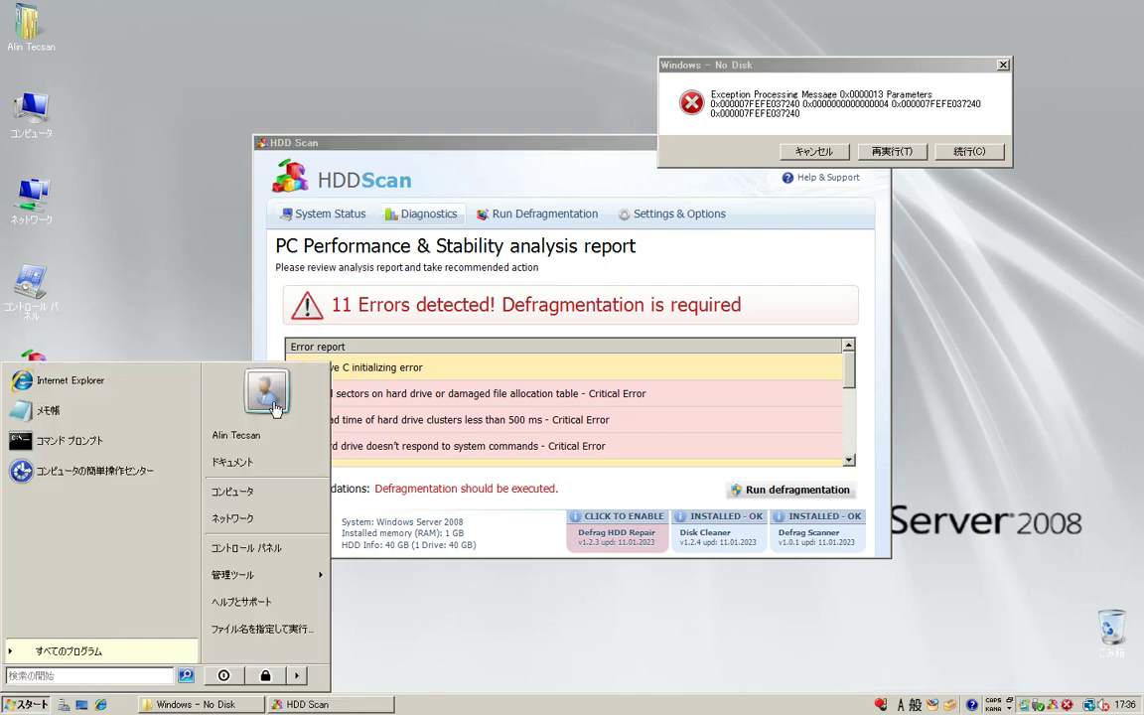
click(165, 246)
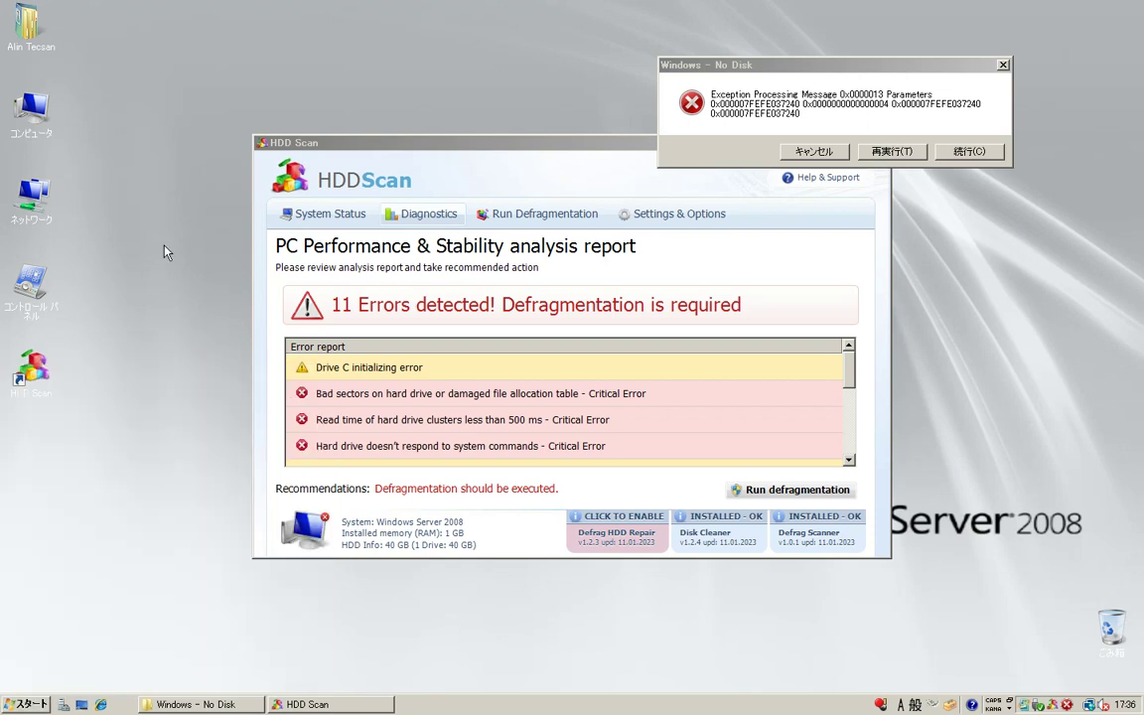
click(308, 263)
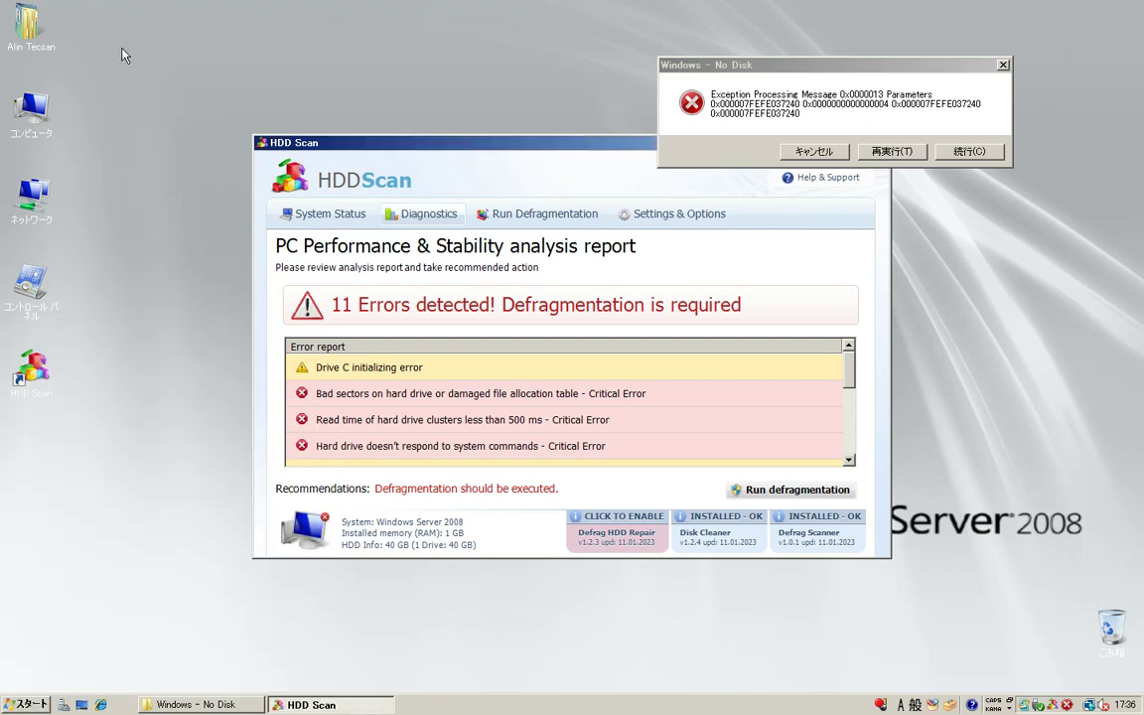
Open the Computer window from the desktop, maximize it and browse to the Documents folder
double_click(31, 109)
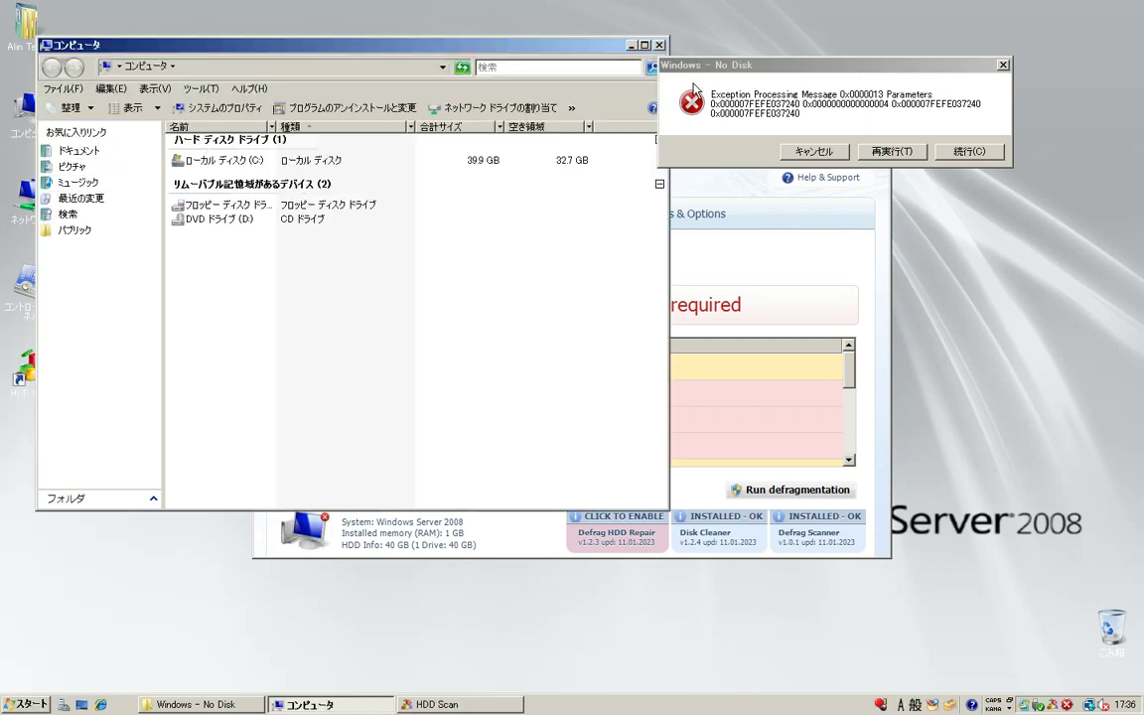
double_click(588, 45)
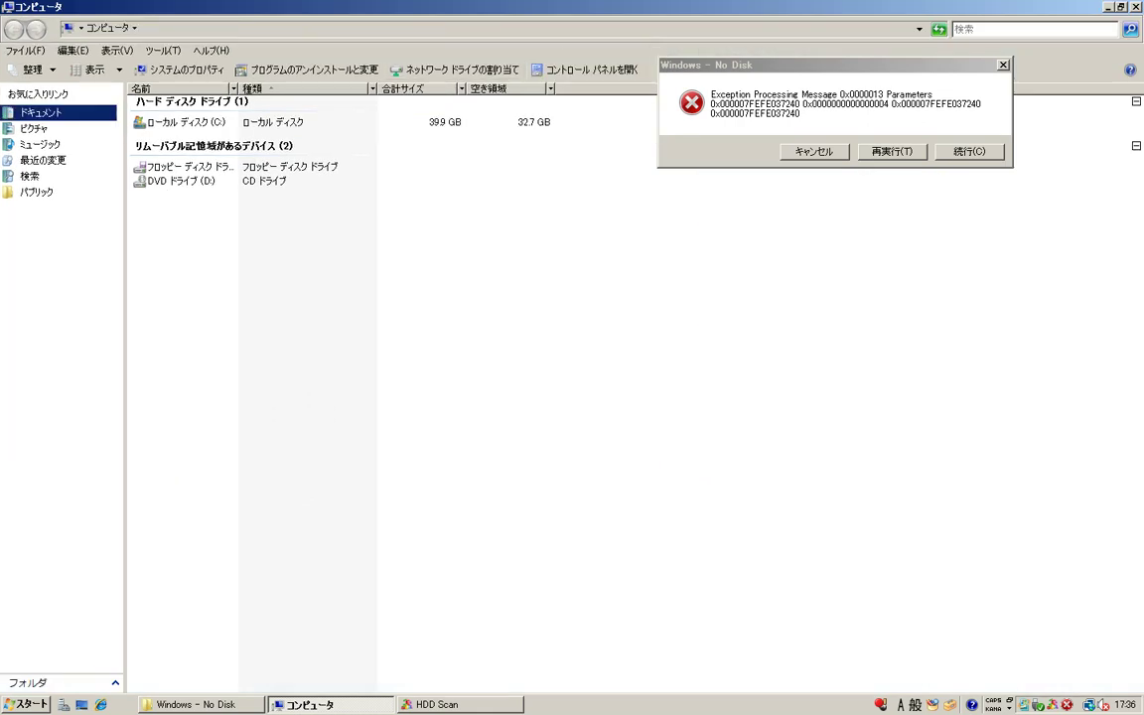
click(37, 115)
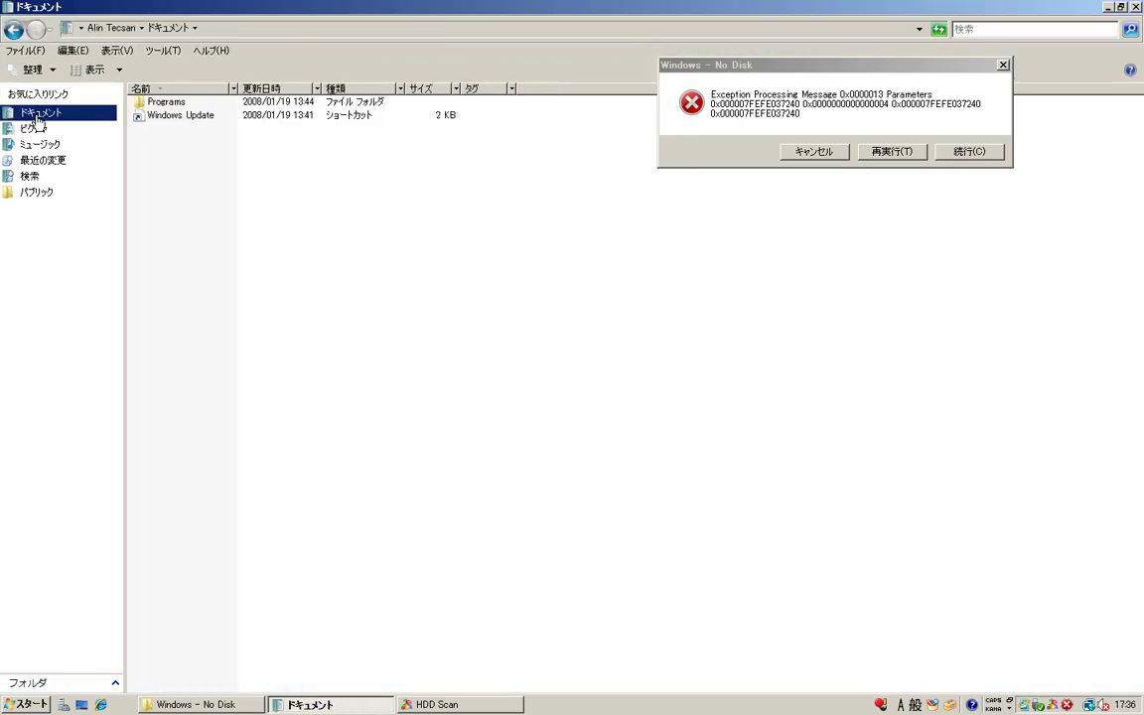
Try repeatedly to open the Programs folder in Documents, dismissing the location error each time
click(164, 118)
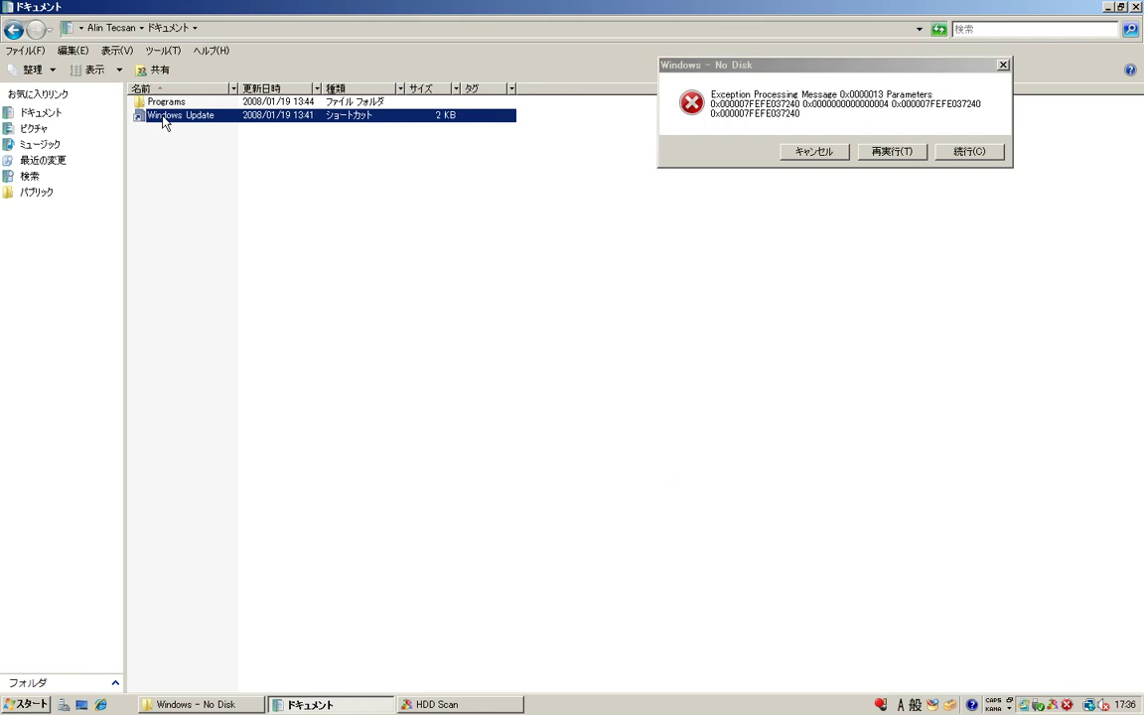
double_click(144, 102)
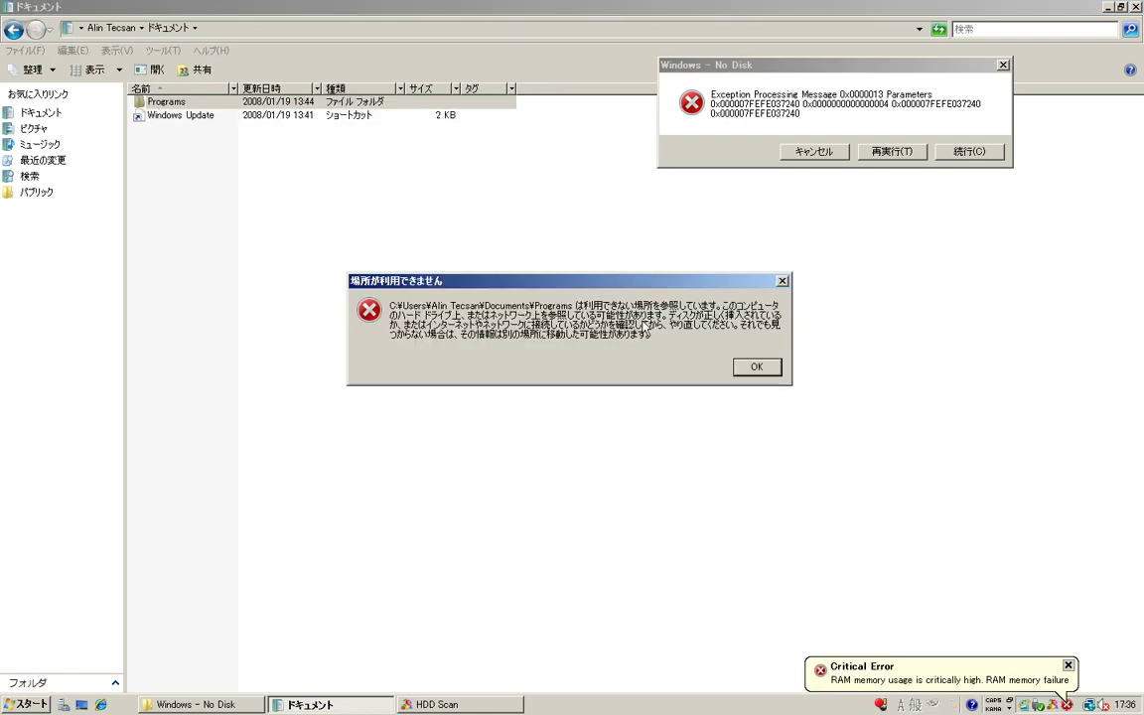
click(750, 366)
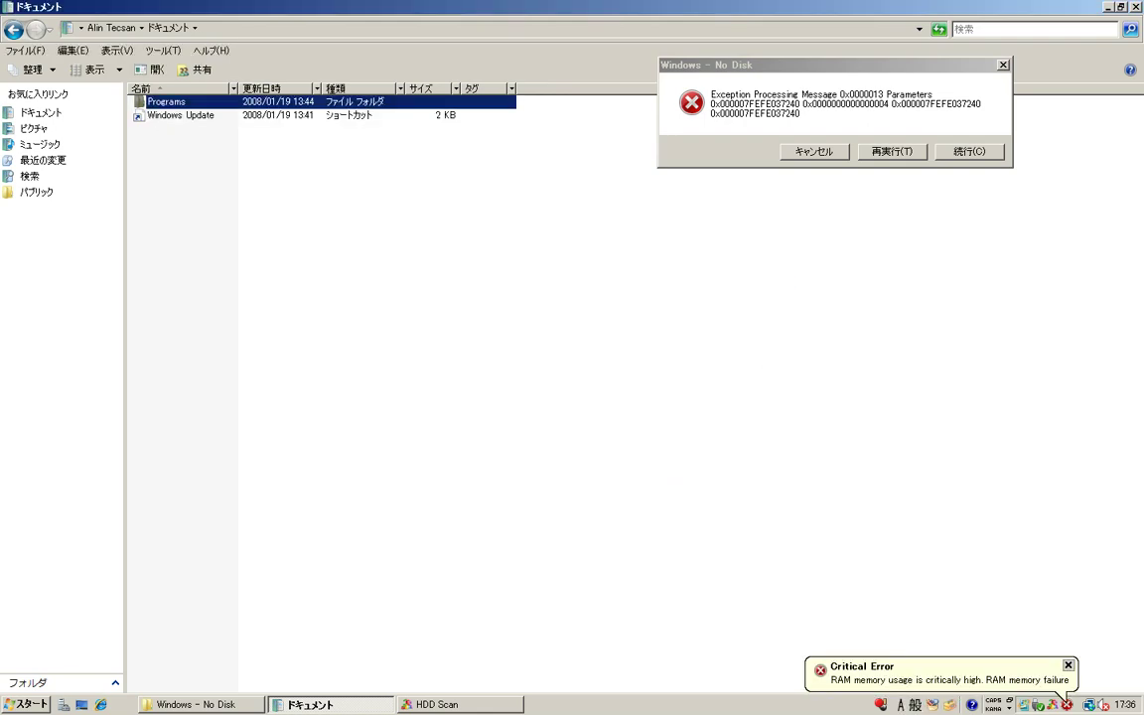
double_click(166, 103)
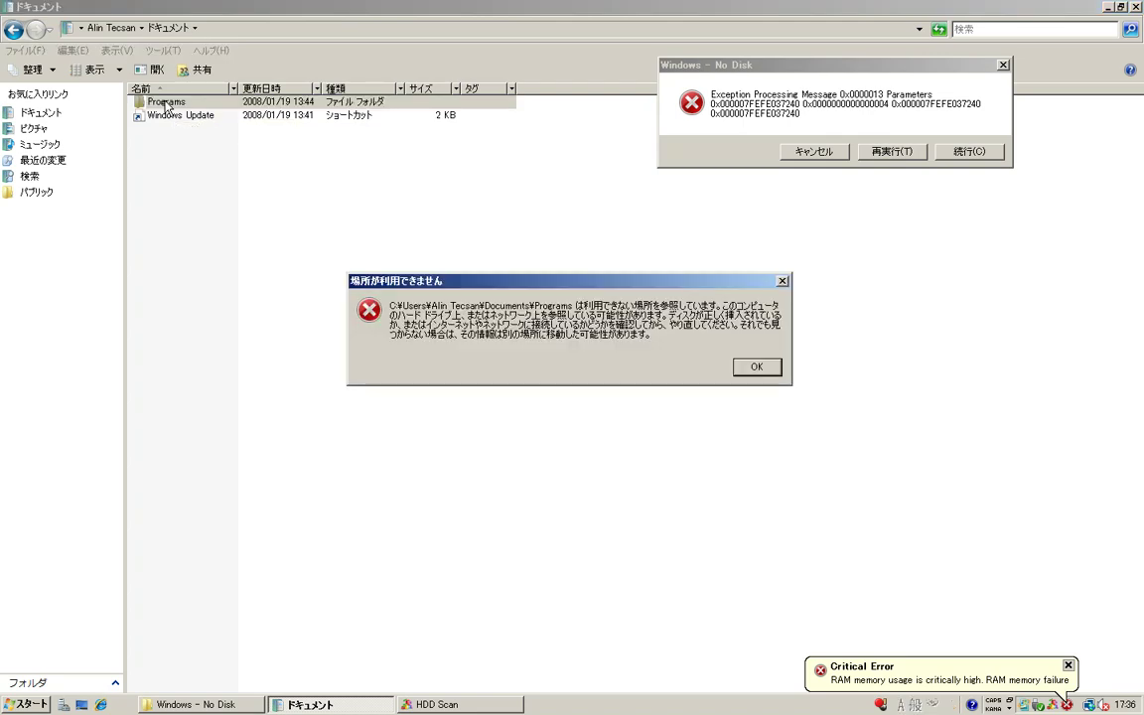
click(756, 366)
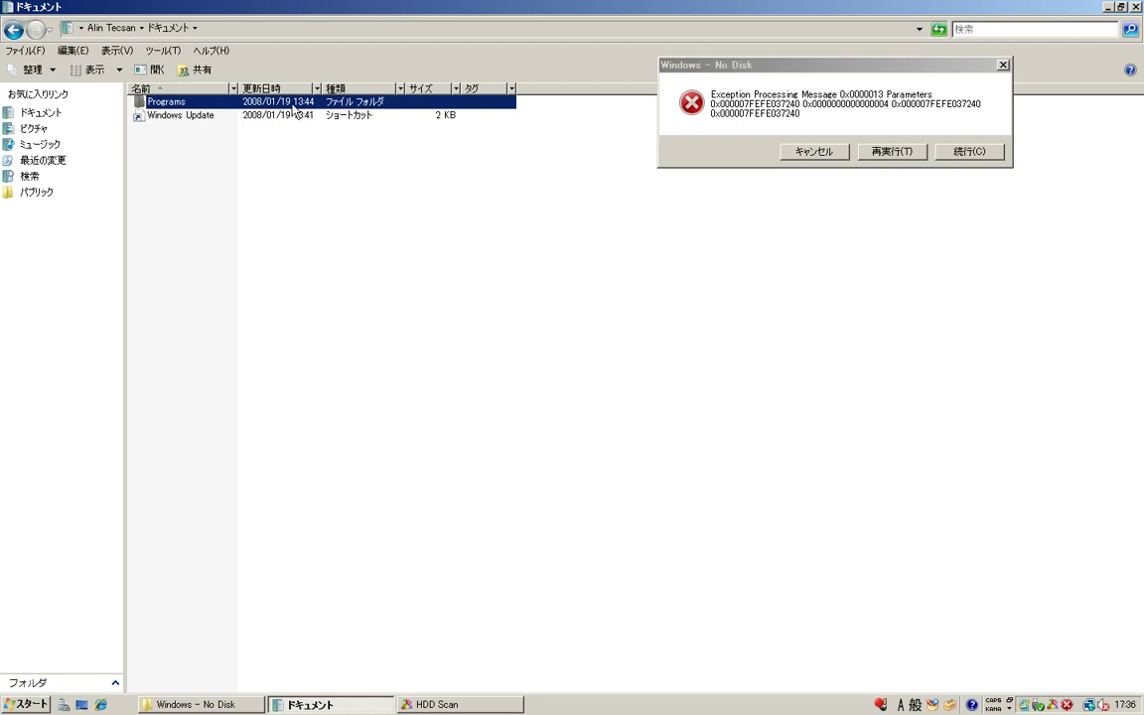
double_click(293, 103)
key(Return)
double_click(293, 104)
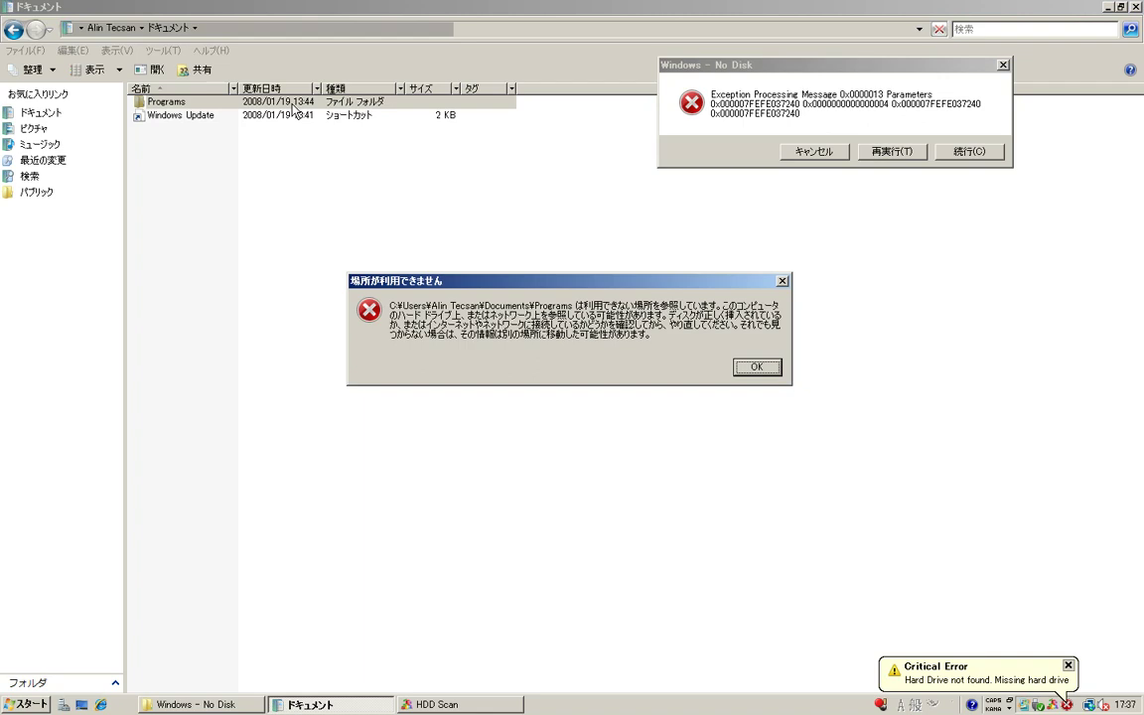
key(Return)
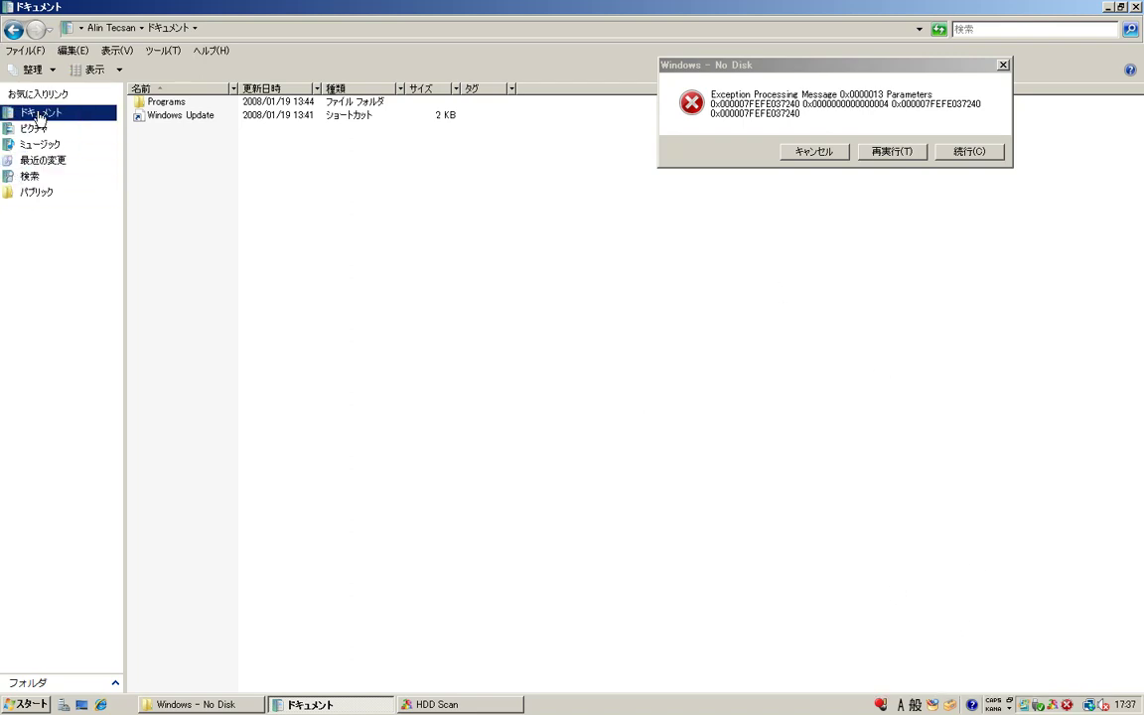
Browse the Pictures and Music folders from the favourite links
click(43, 133)
click(39, 144)
click(39, 160)
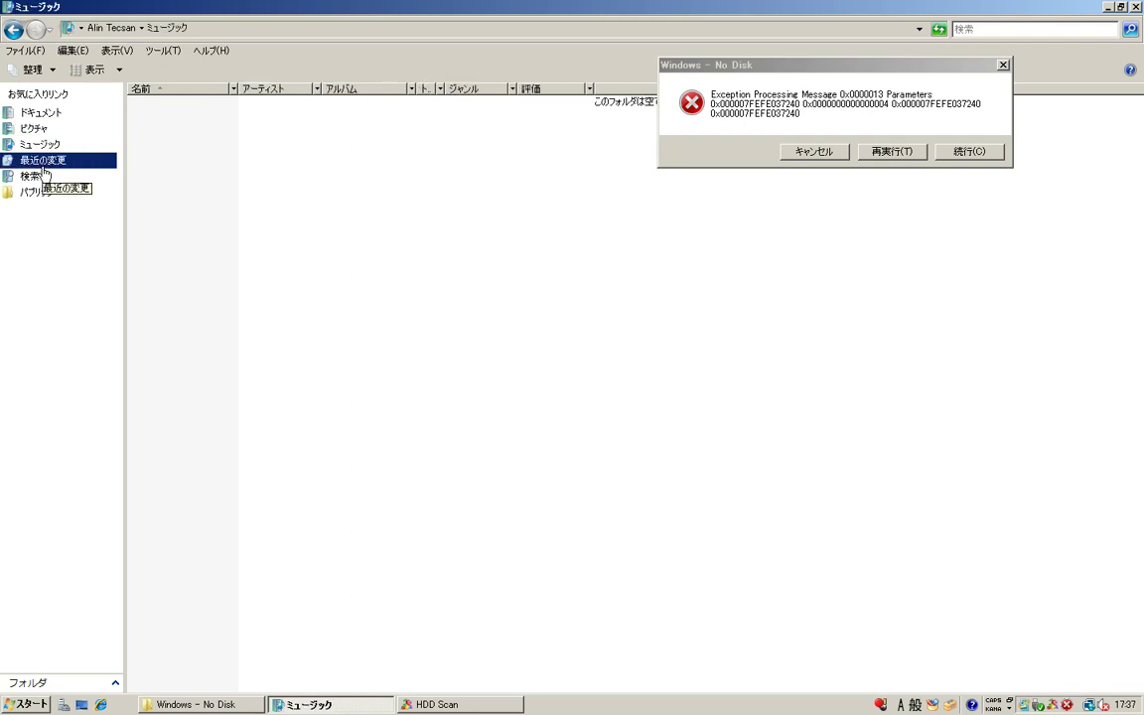
Check the Public folder's Sample Videos, Downloads and Documents subfolders for content, and close the folder window
click(38, 191)
double_click(180, 142)
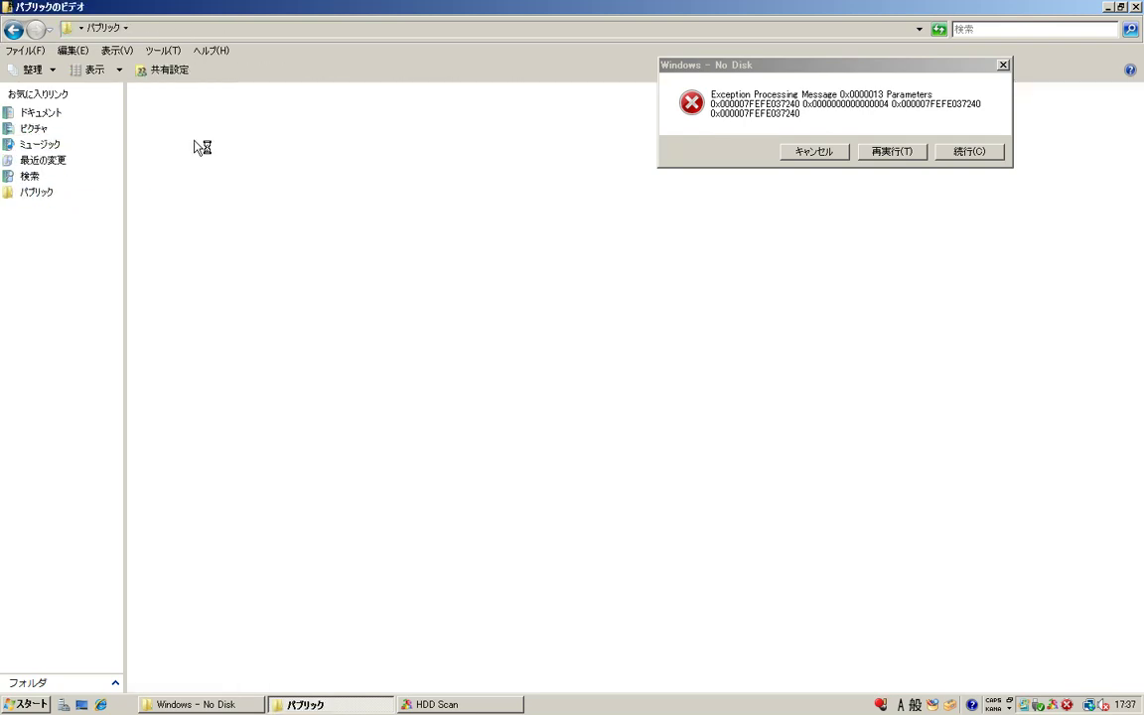
click(62, 181)
double_click(159, 141)
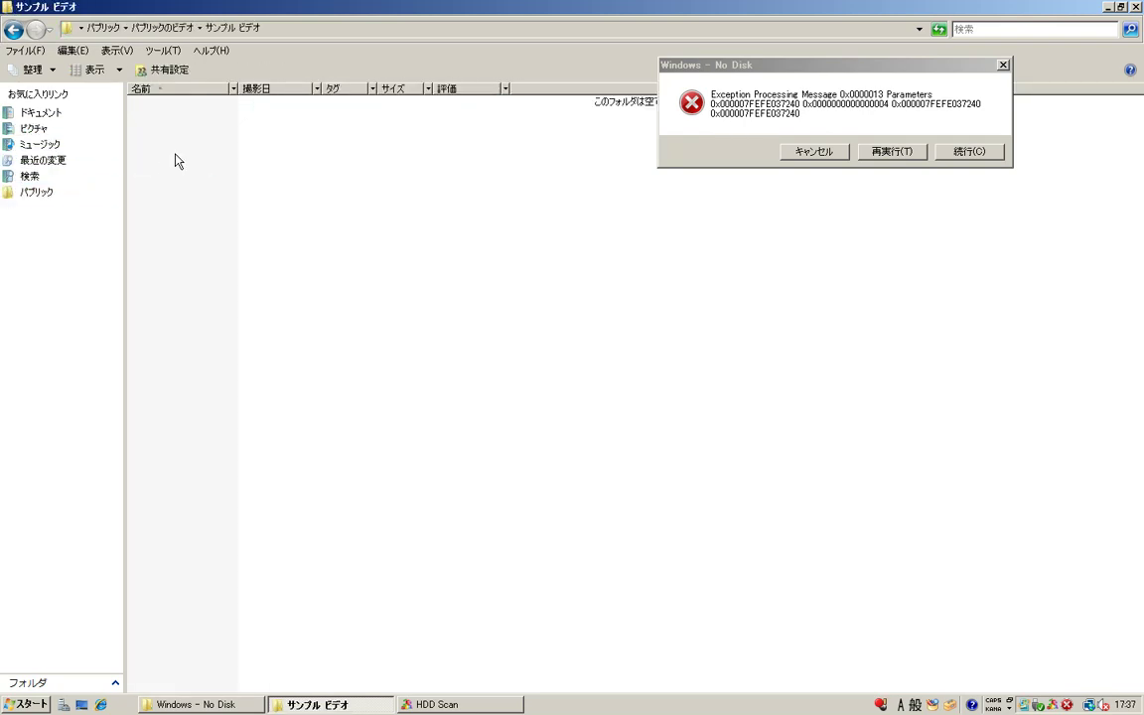
click(33, 194)
double_click(183, 101)
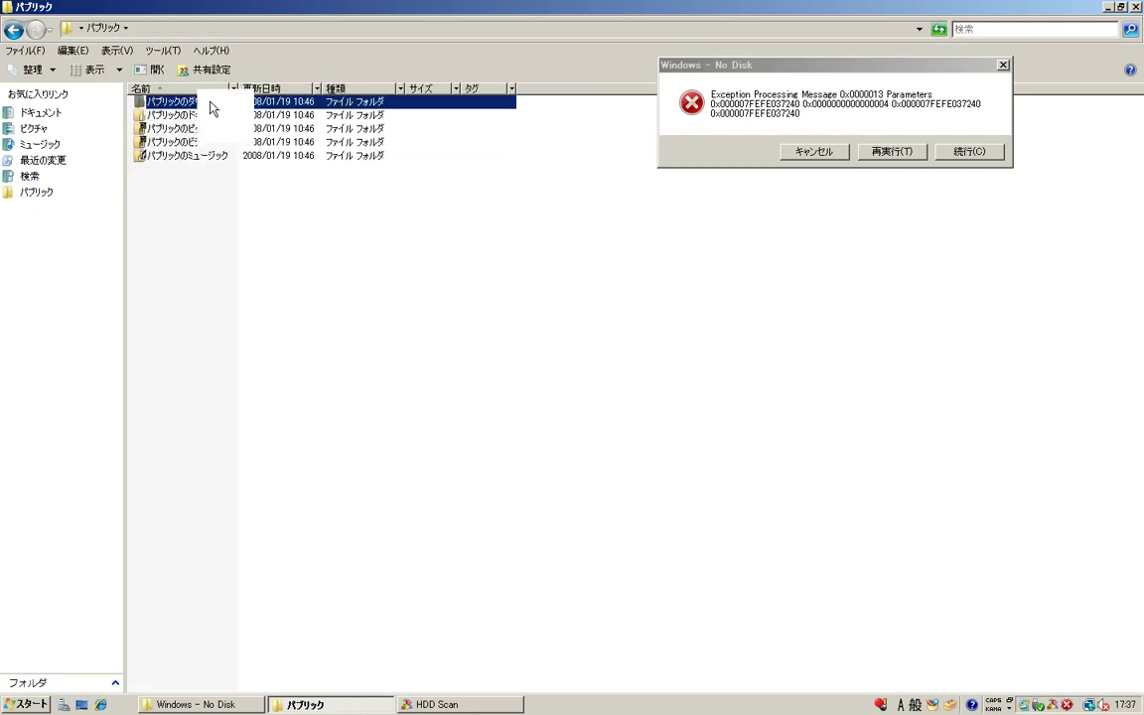
click(52, 194)
double_click(155, 115)
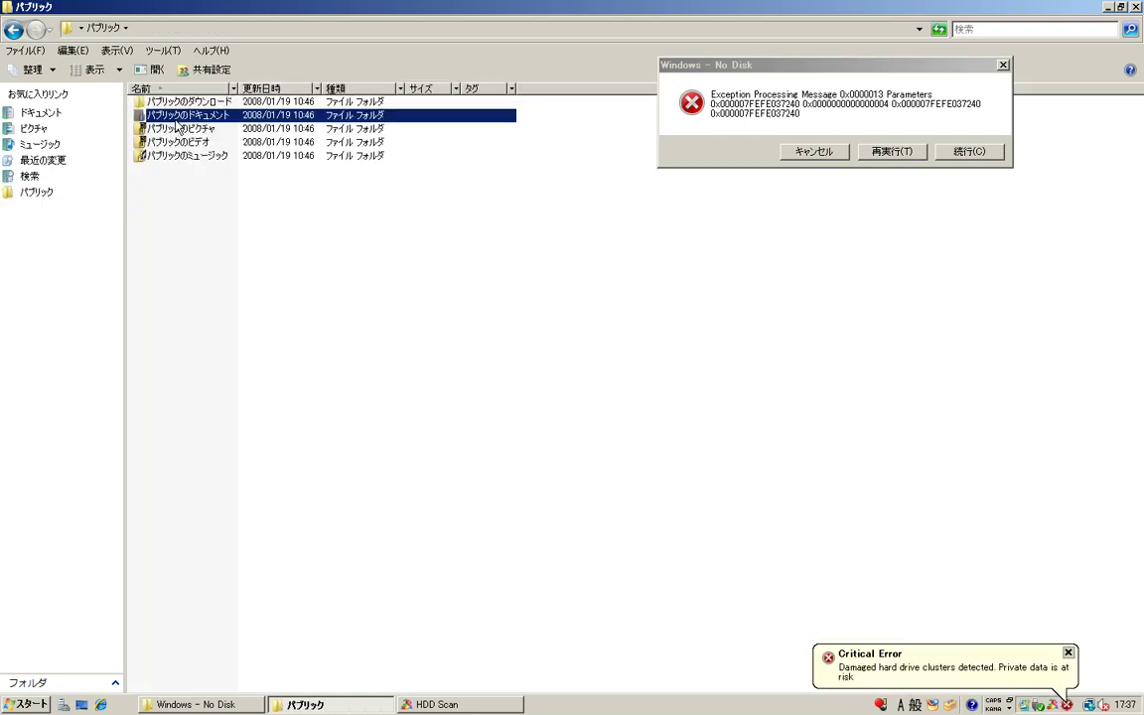
click(1134, 7)
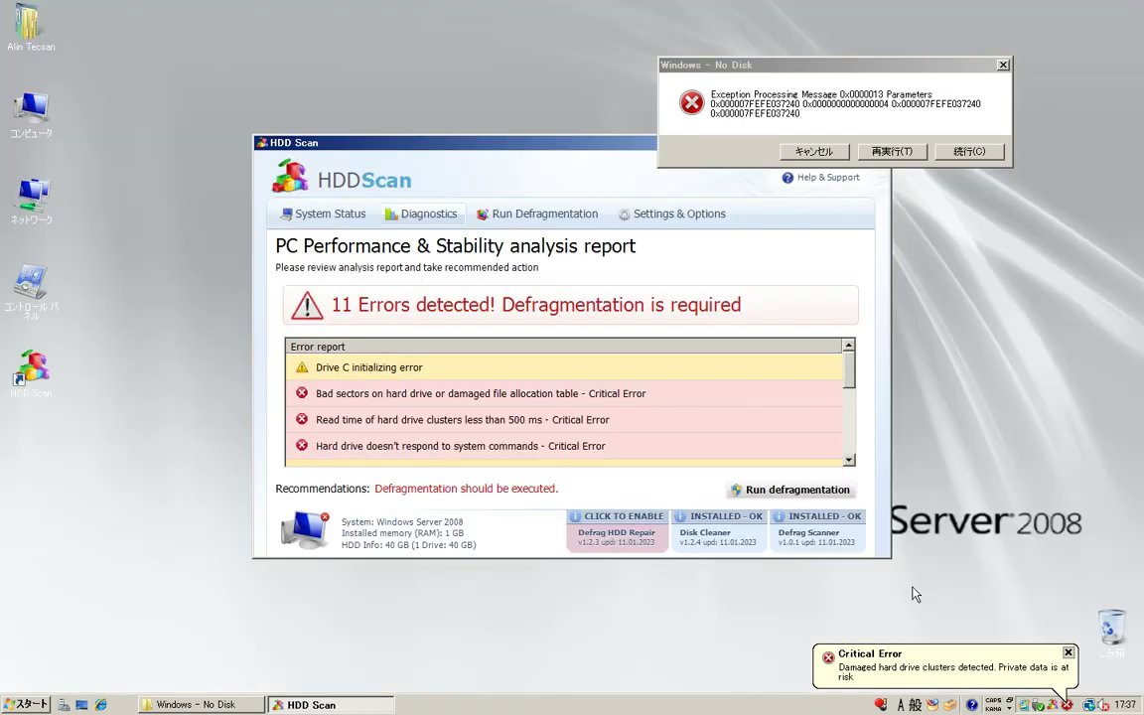
Examine the used and free space in the properties of local disk C:, and close the Computer window
double_click(22, 127)
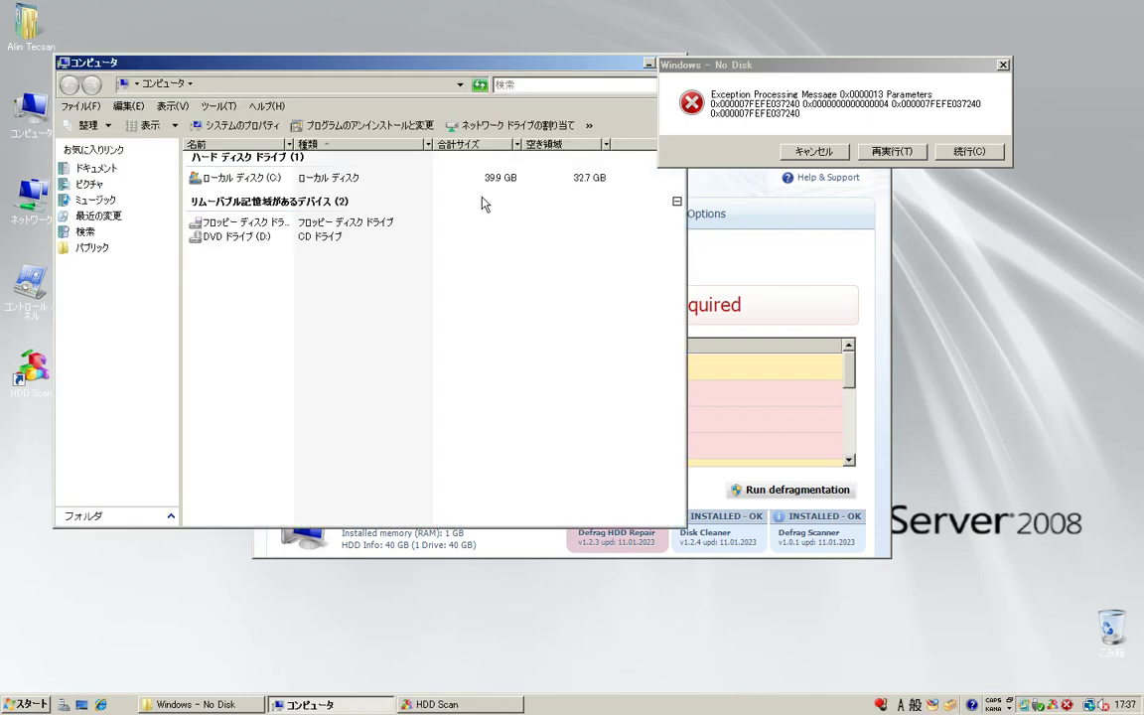
click(243, 180)
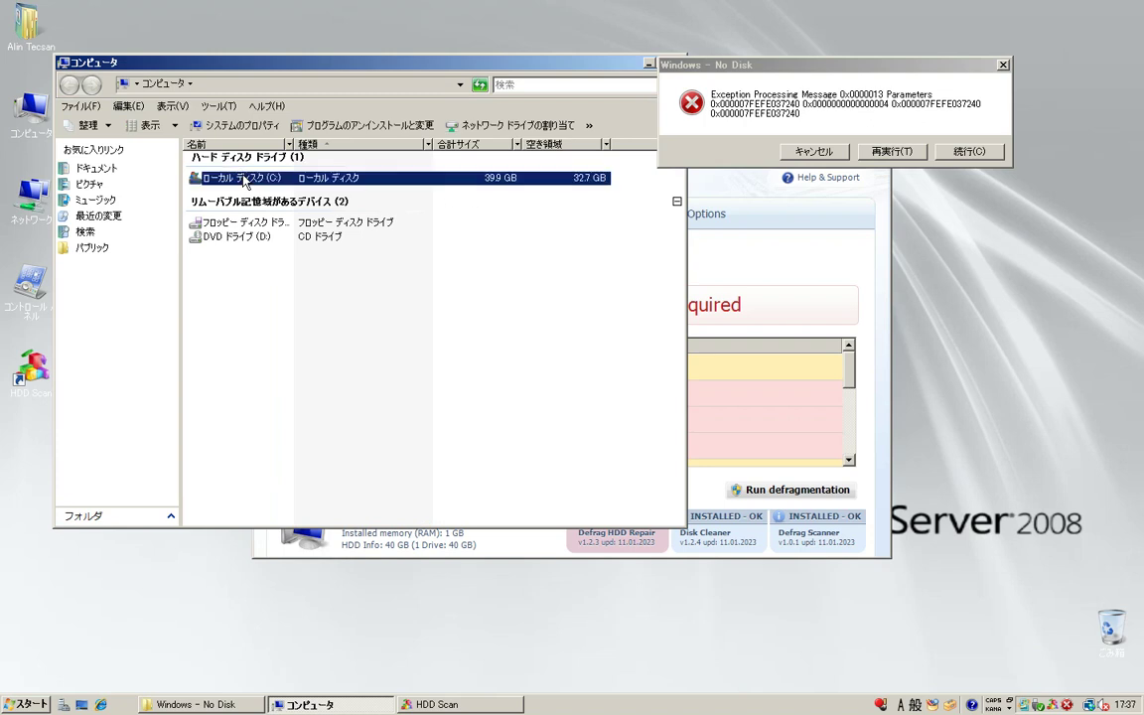
right_click(243, 180)
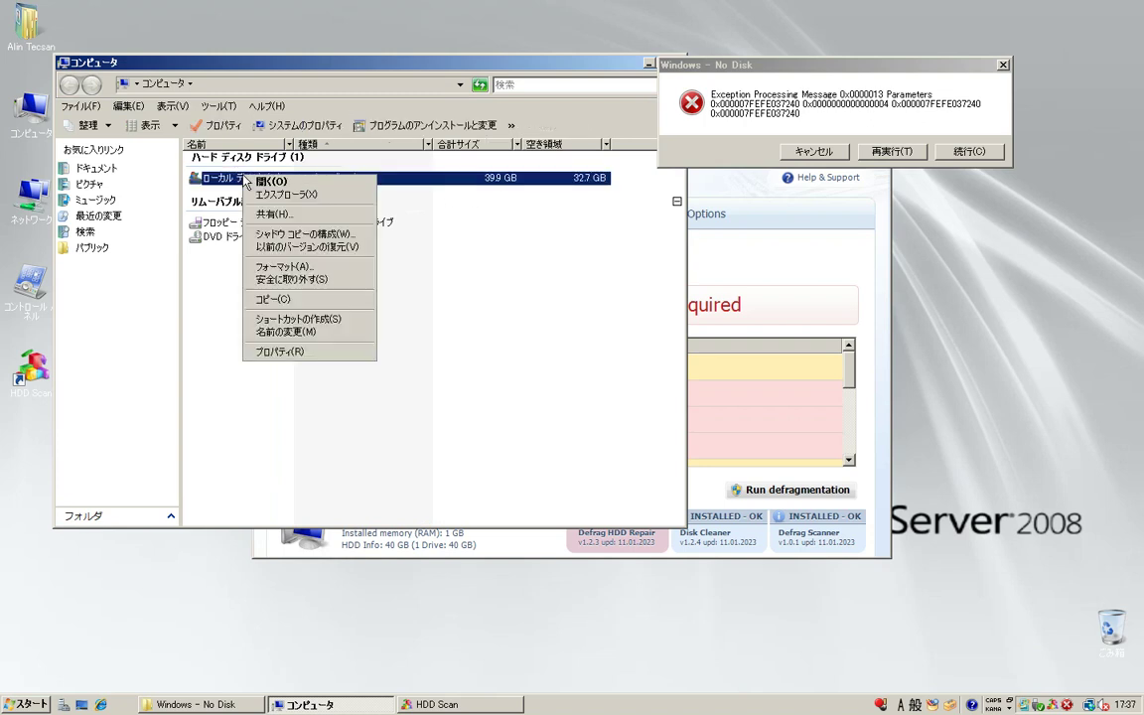
click(319, 353)
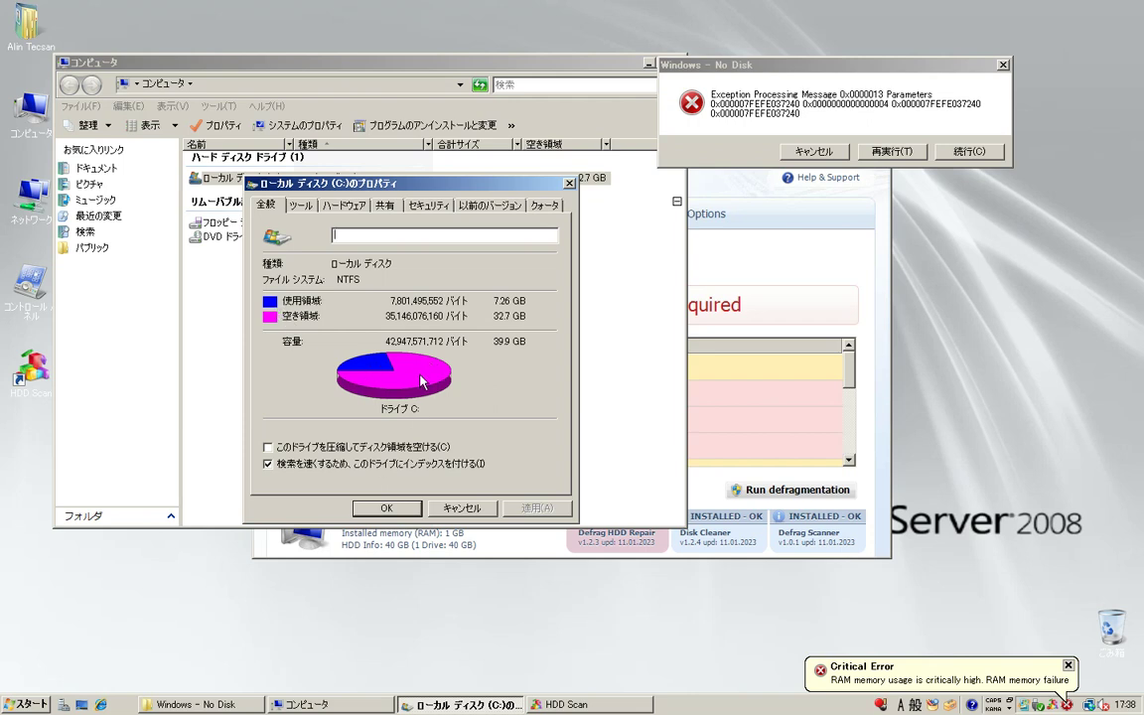
click(569, 184)
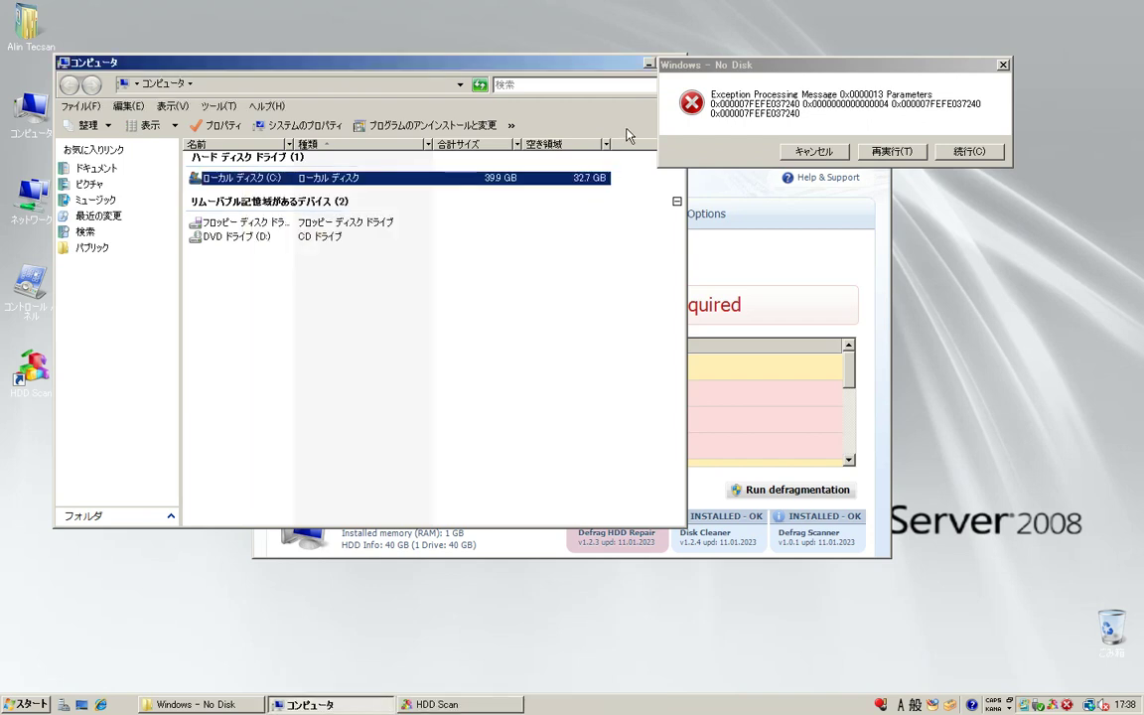
drag(500, 60, 462, 27)
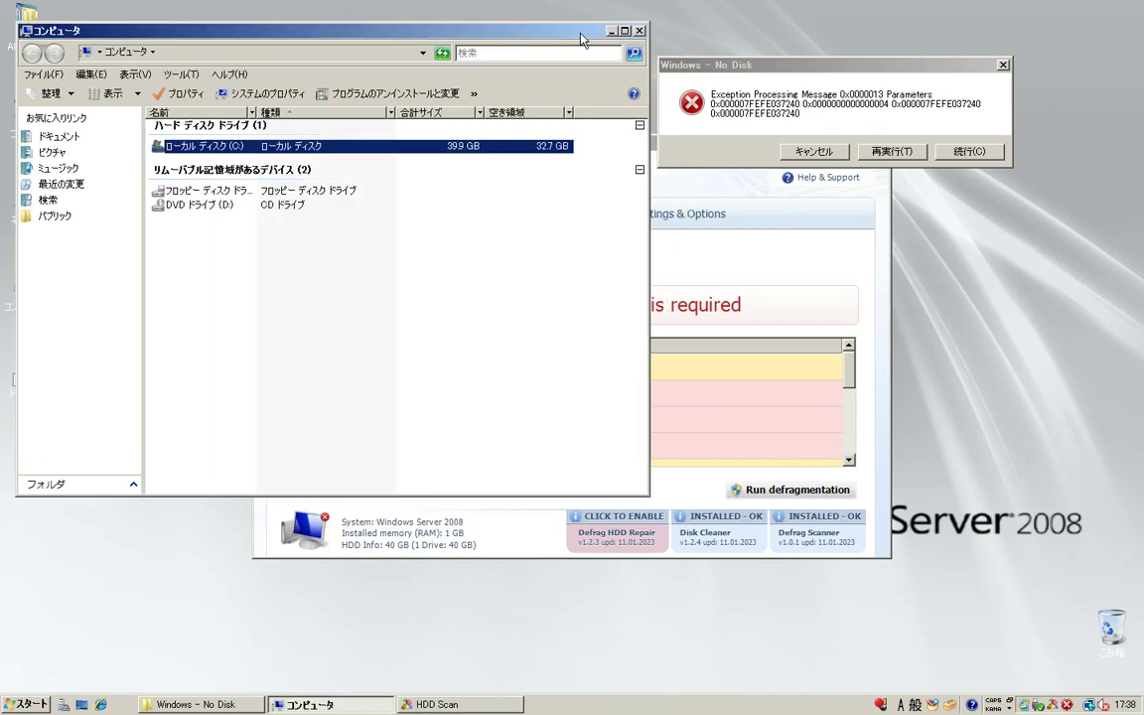
click(641, 31)
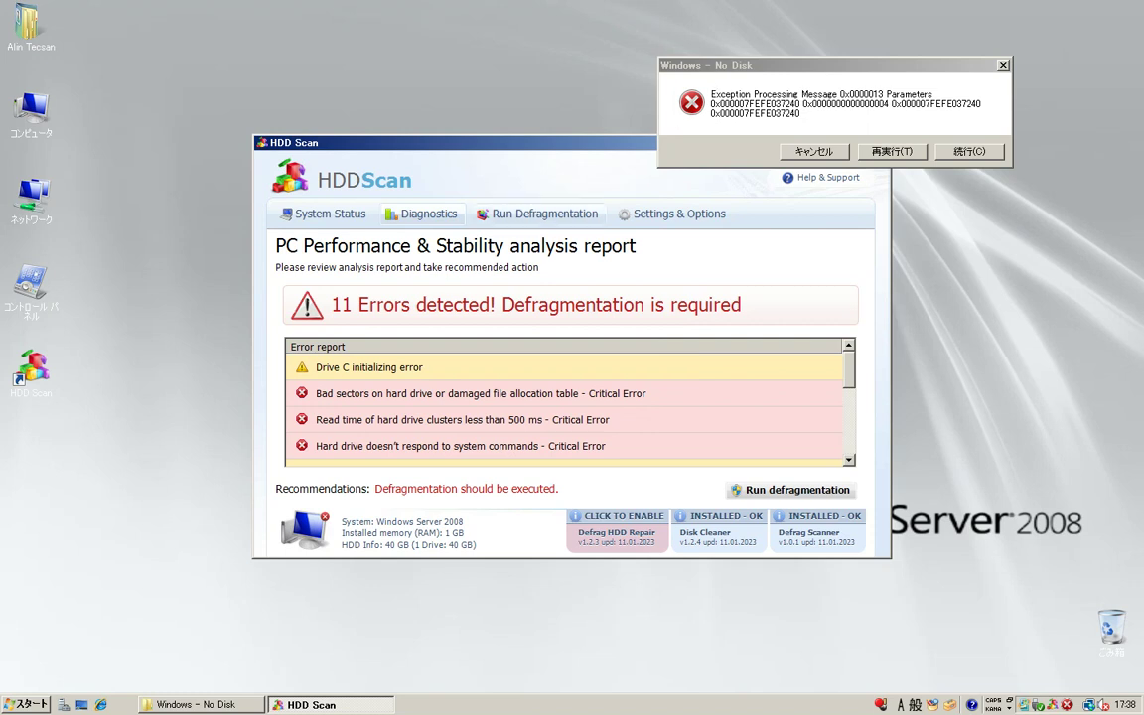
Switch HDD Scan to the System Status dashboard despite the unresolved errors, and open its System health entry
click(313, 215)
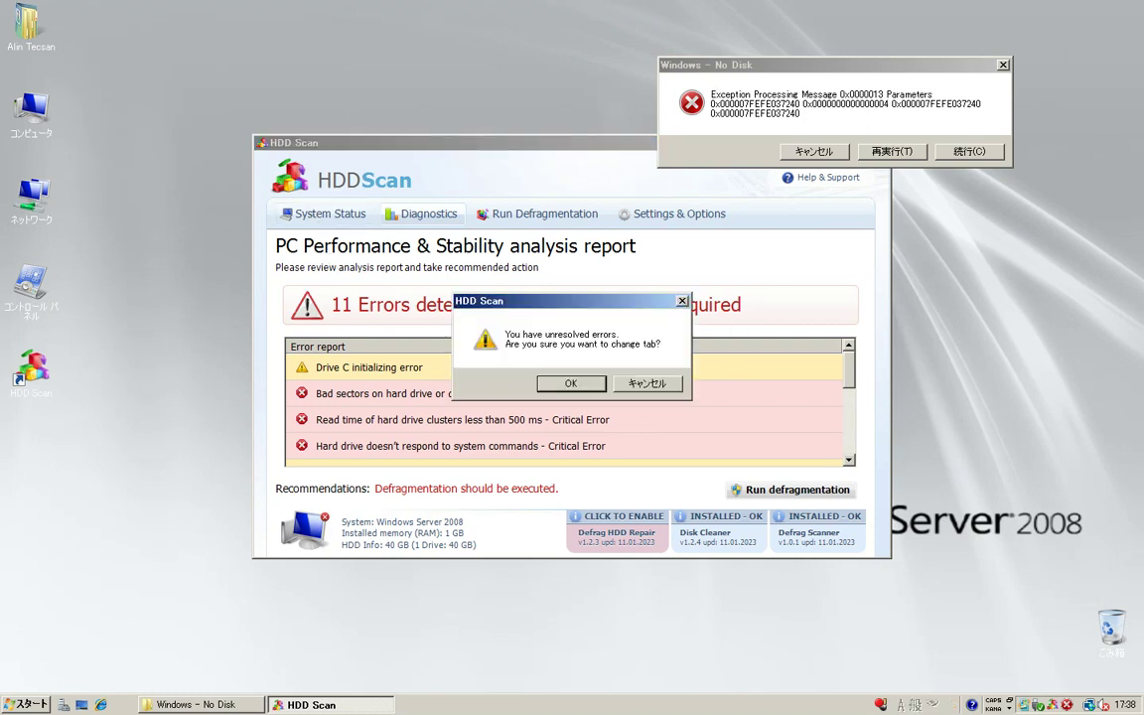
click(645, 383)
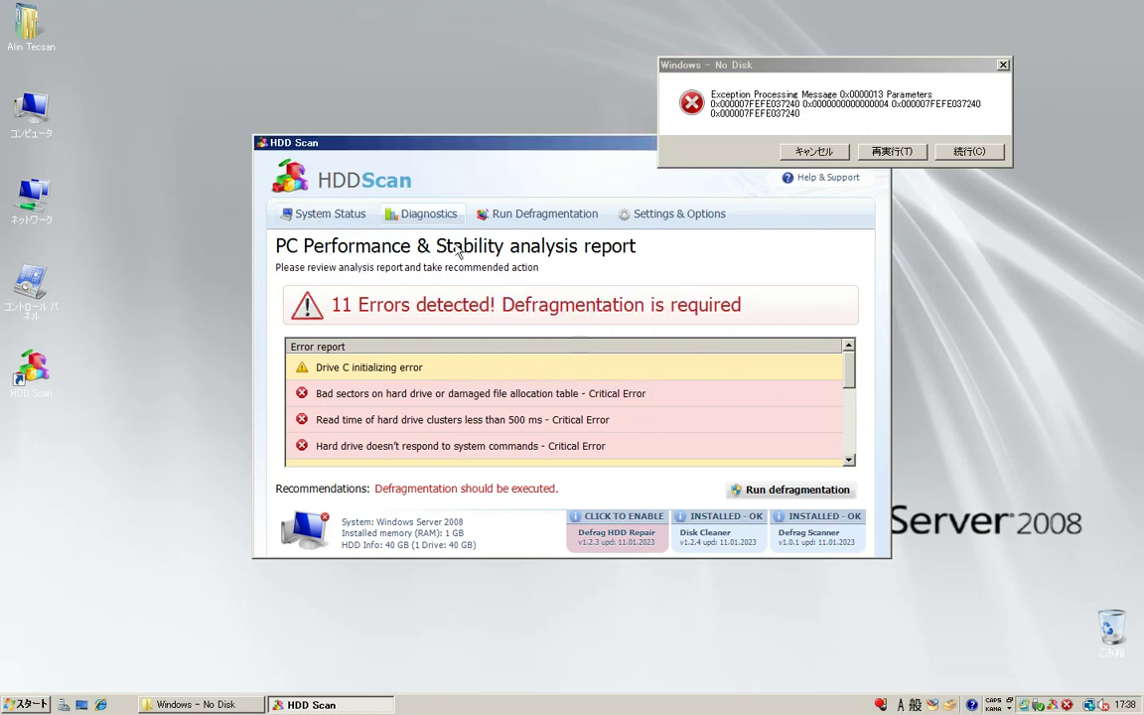
click(288, 214)
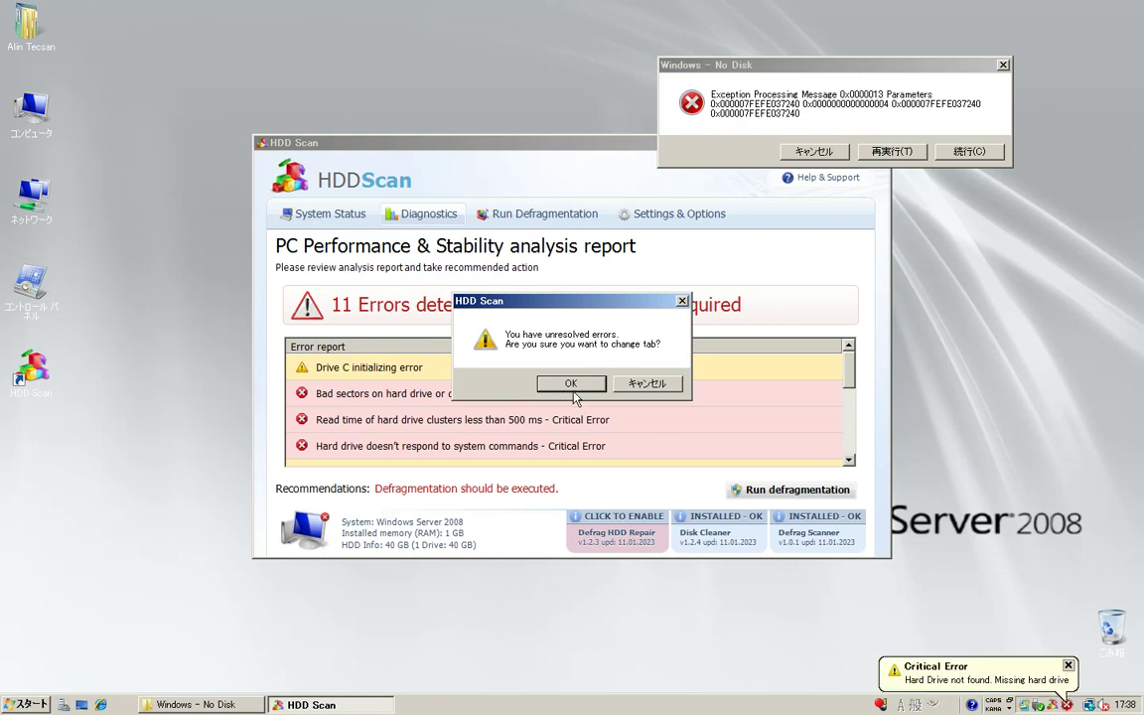
click(546, 385)
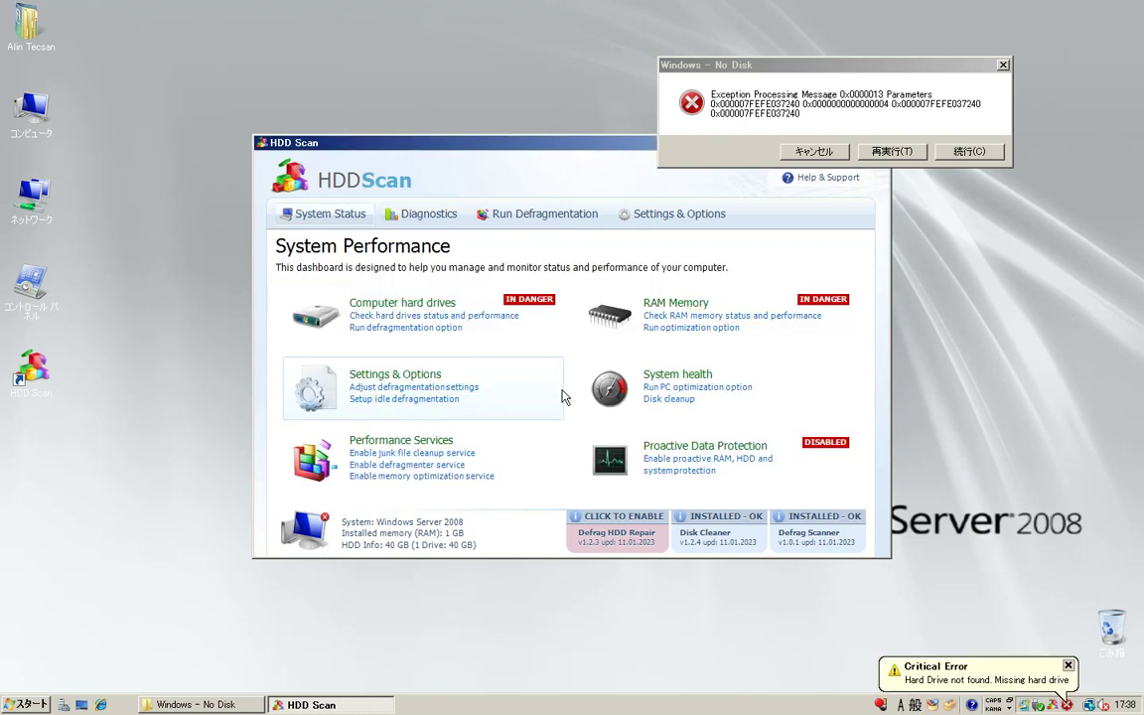
click(684, 378)
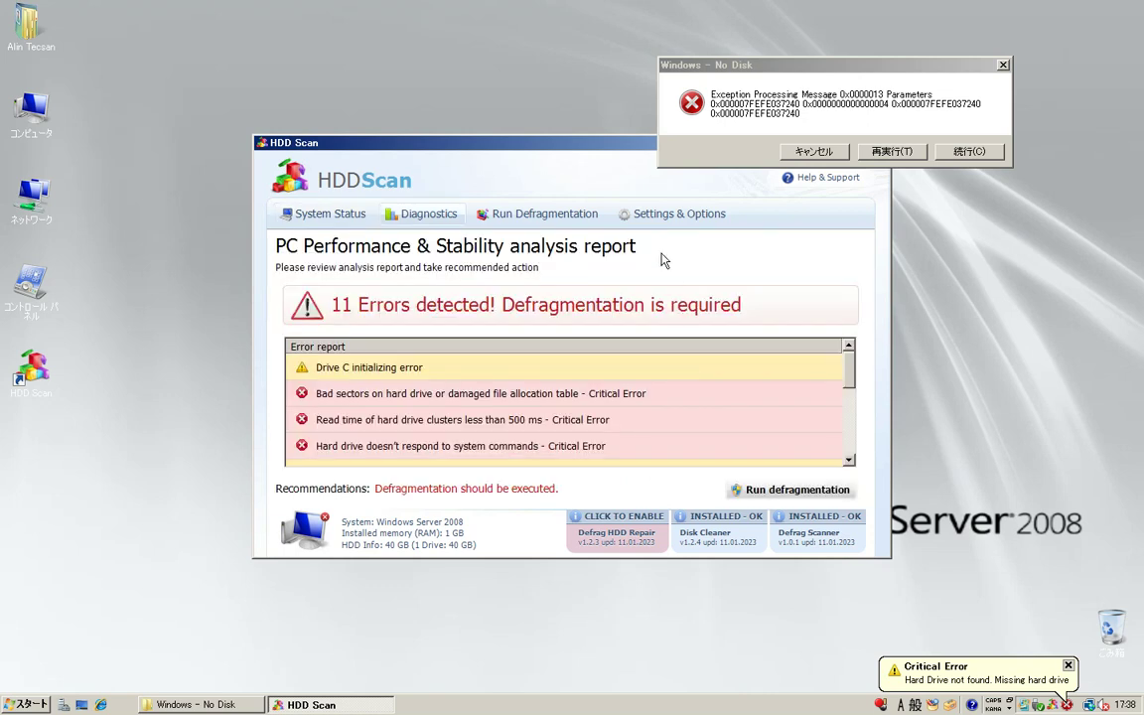
View HDD Scan's Run Defragmentation page, accepting the tab-change warning, and close the program window
click(492, 210)
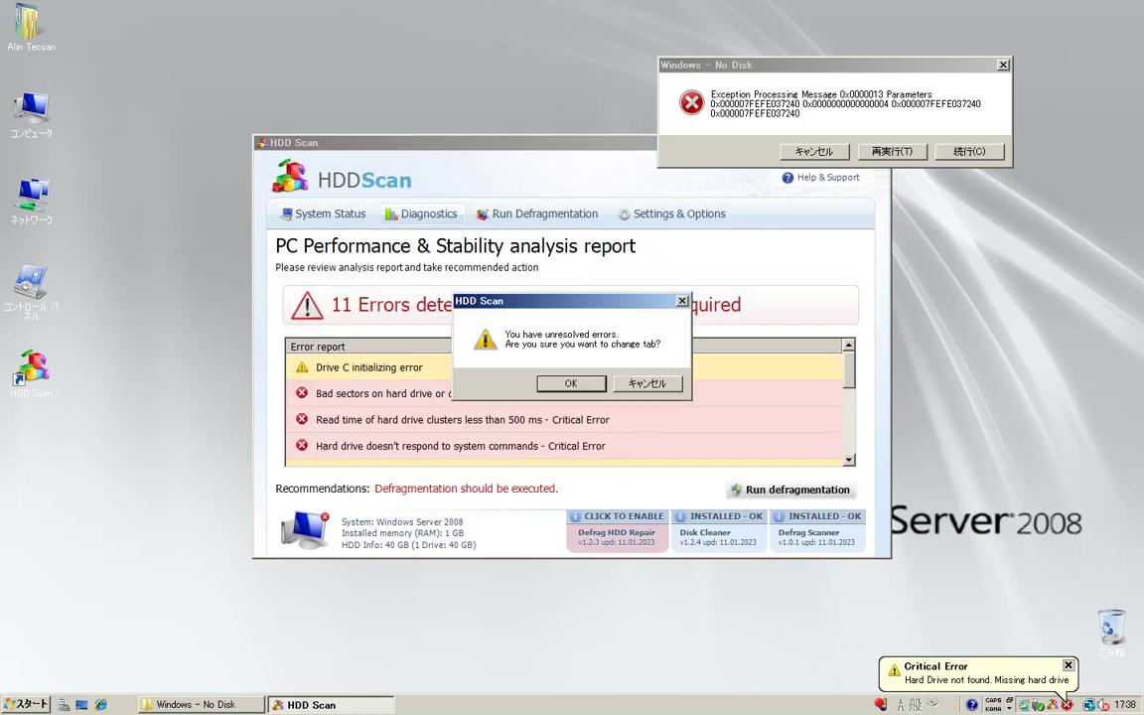
click(589, 385)
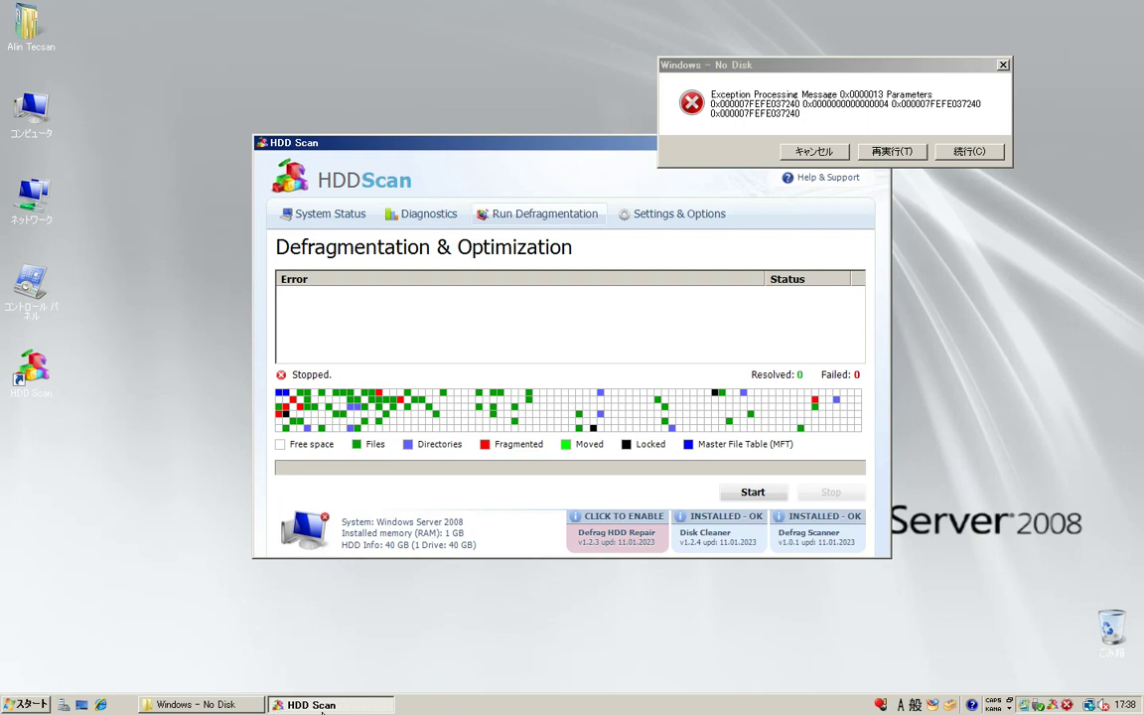
right_click(341, 705)
click(343, 701)
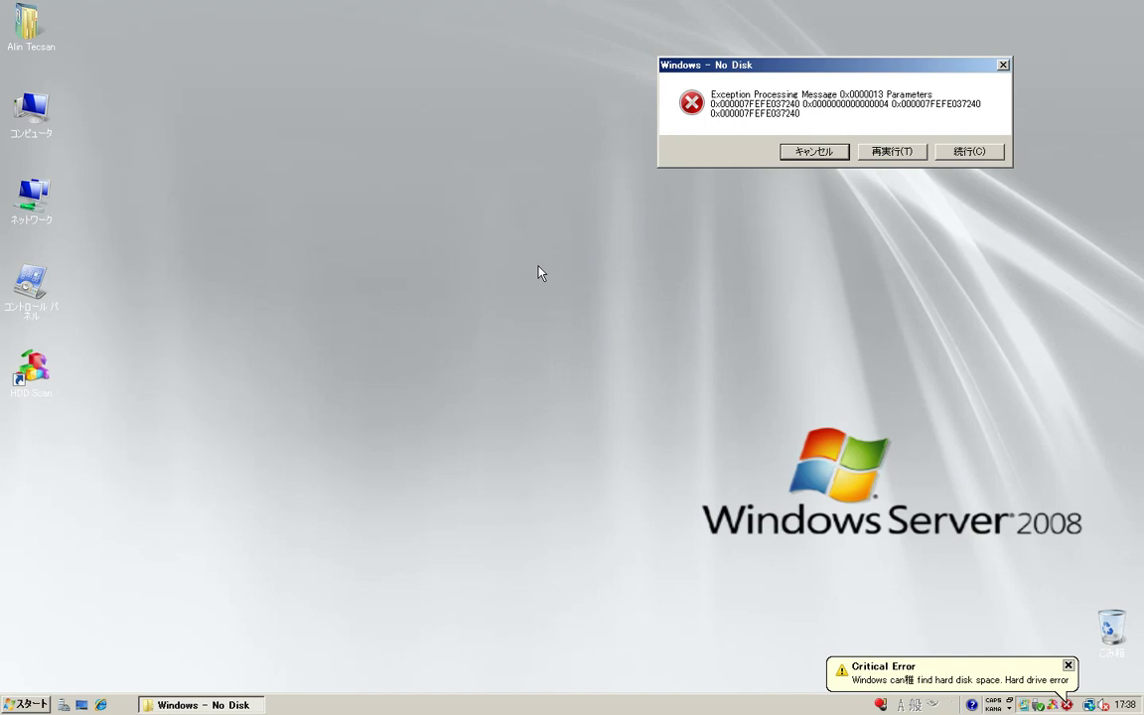
Try to open Programs in Documents from the user's personal folder on the desktop, dismiss the error and close the window
double_click(30, 22)
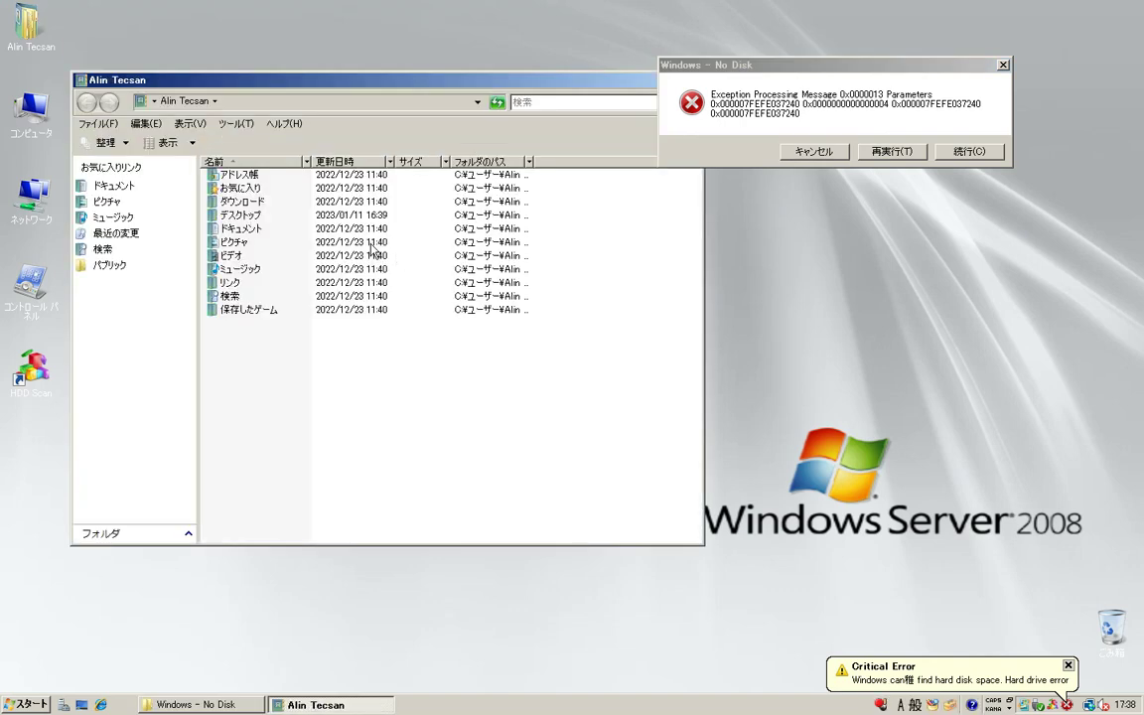
double_click(238, 228)
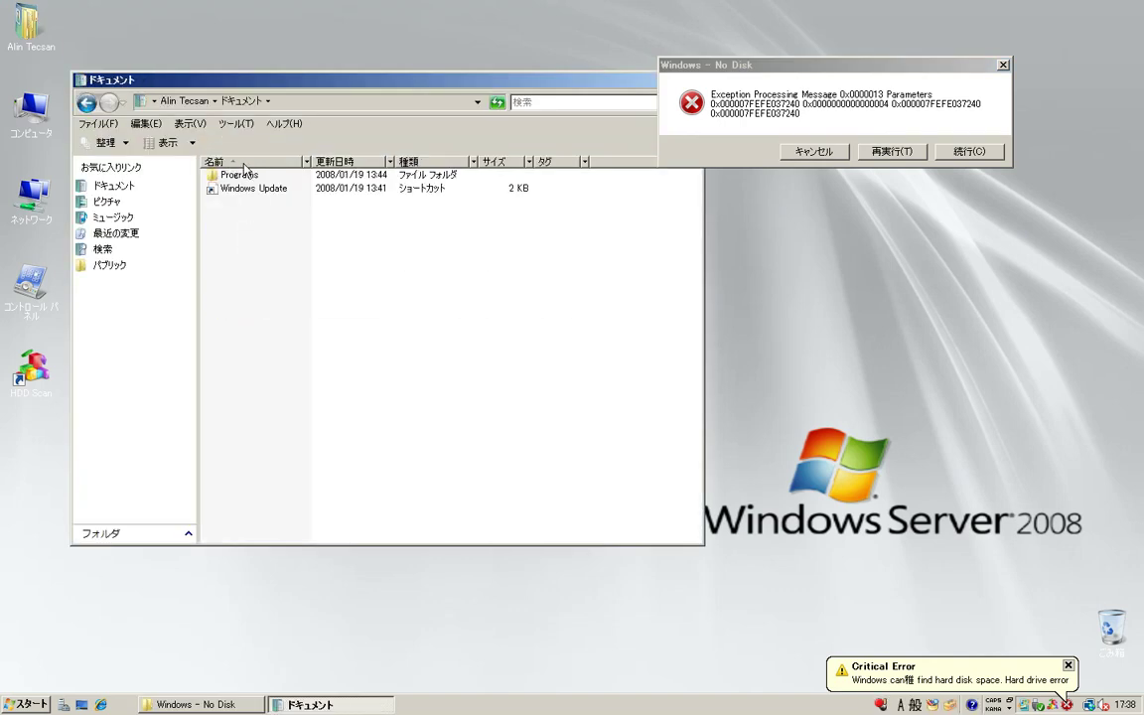
double_click(238, 174)
click(755, 366)
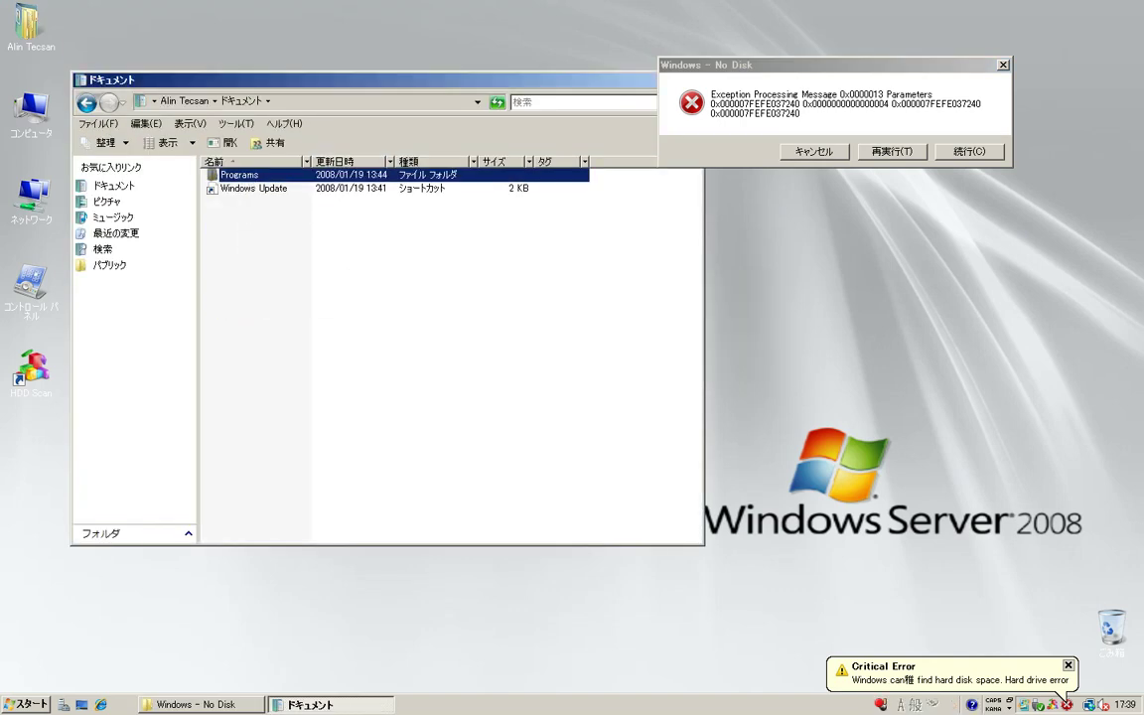
right_click(300, 704)
click(319, 689)
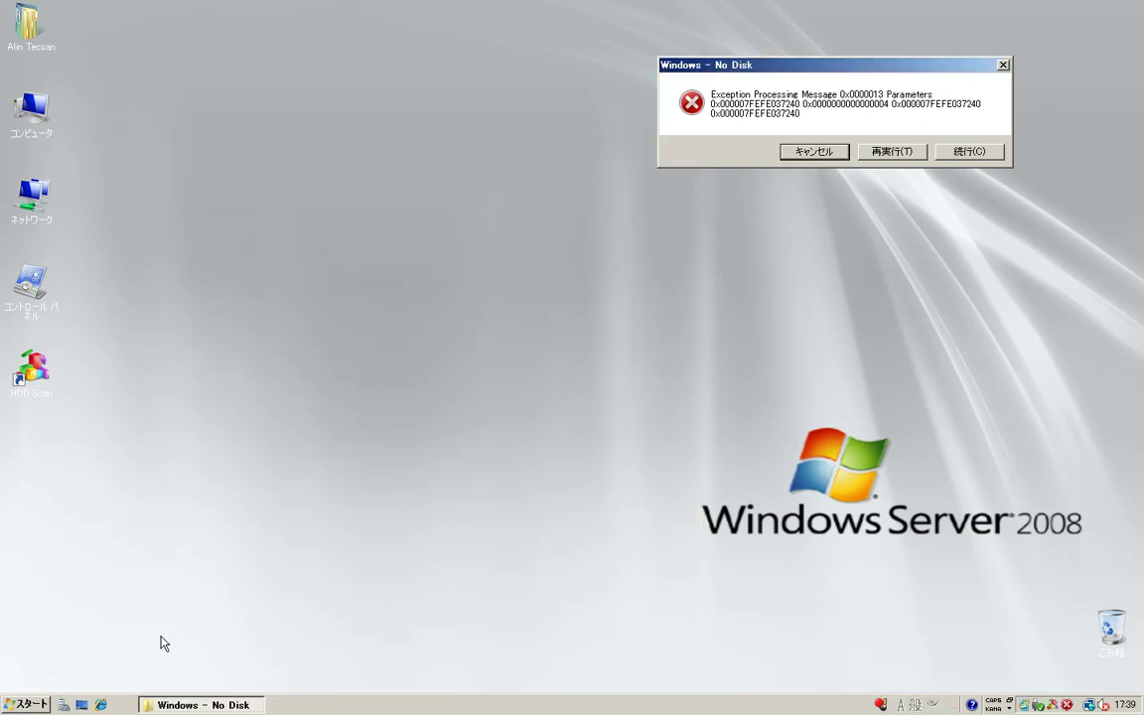
Open a Command Prompt and launch Task Manager from it with the command taskmgr
click(25, 704)
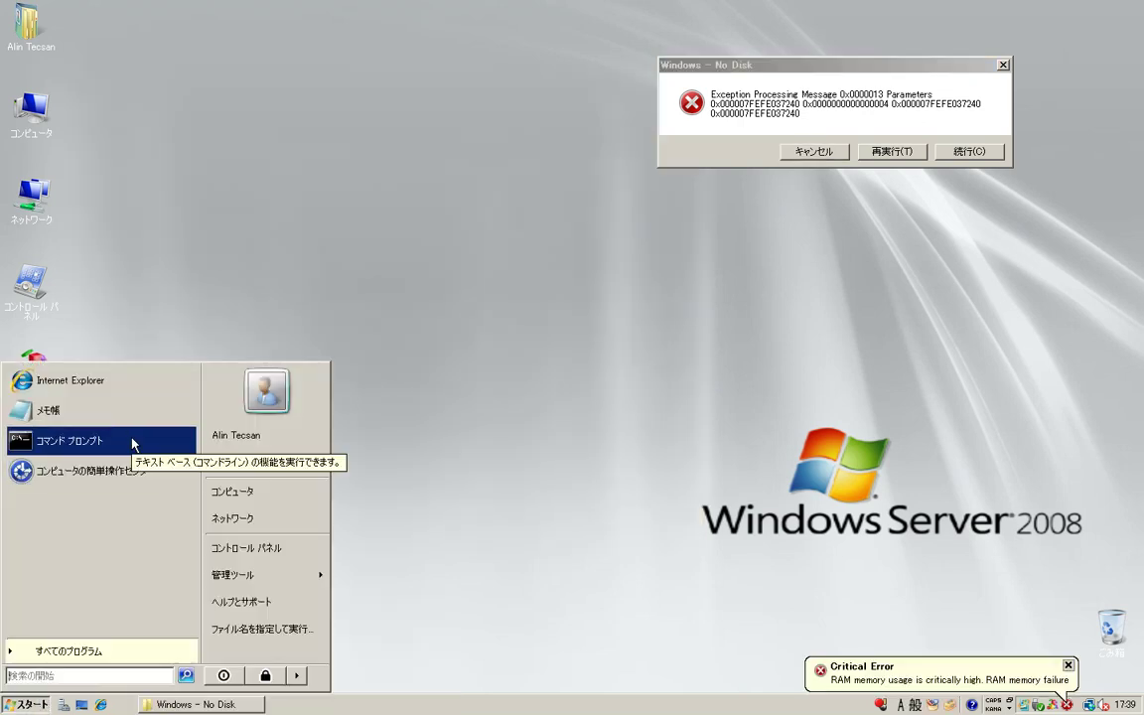
click(132, 442)
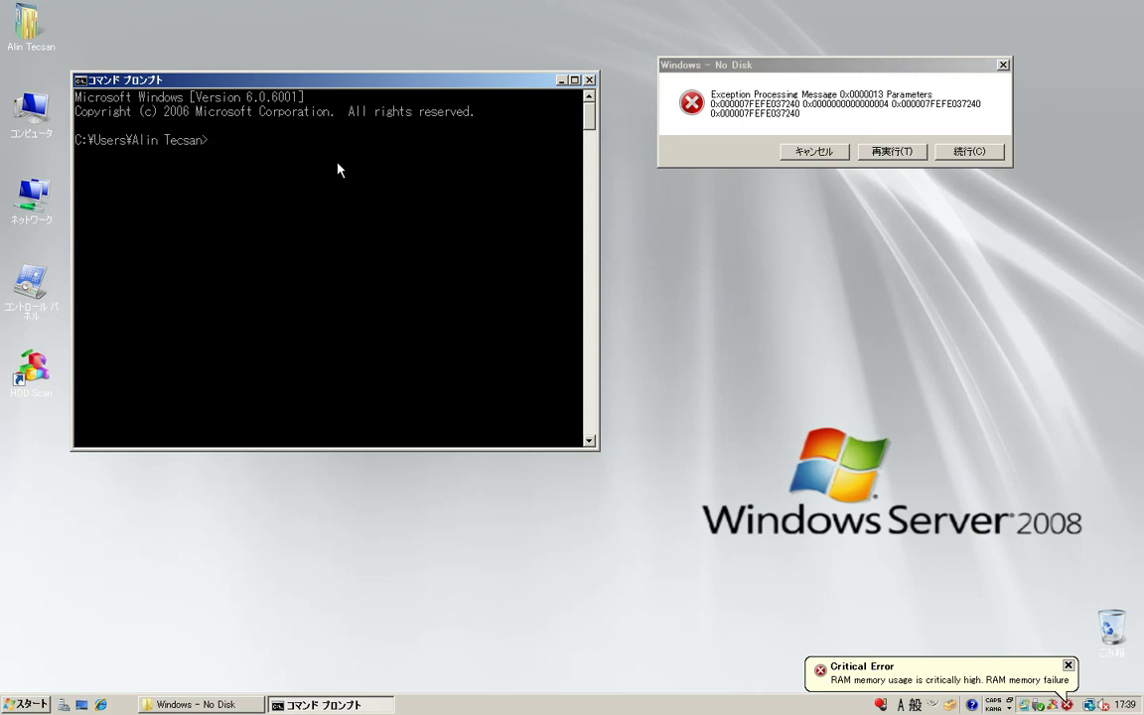
text(taskmgr)
key(Return)
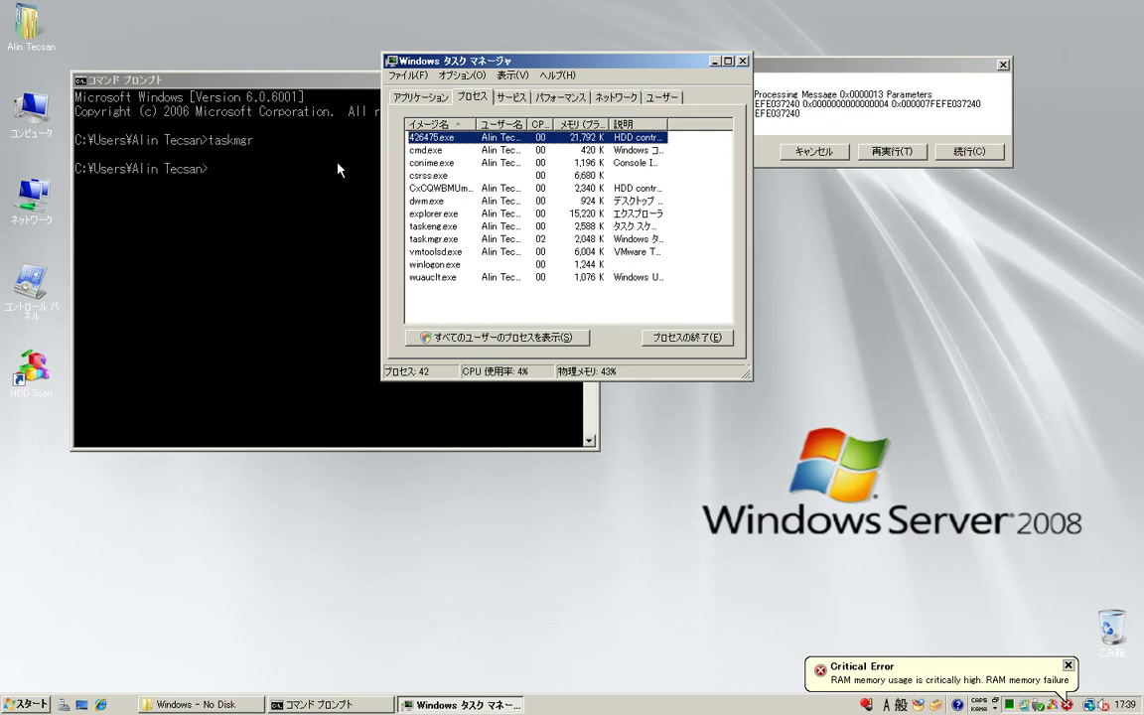
Launch Registry Editor from the Command Prompt with the command regedit and allow it through User Account Control
click(243, 236)
text(regedit)
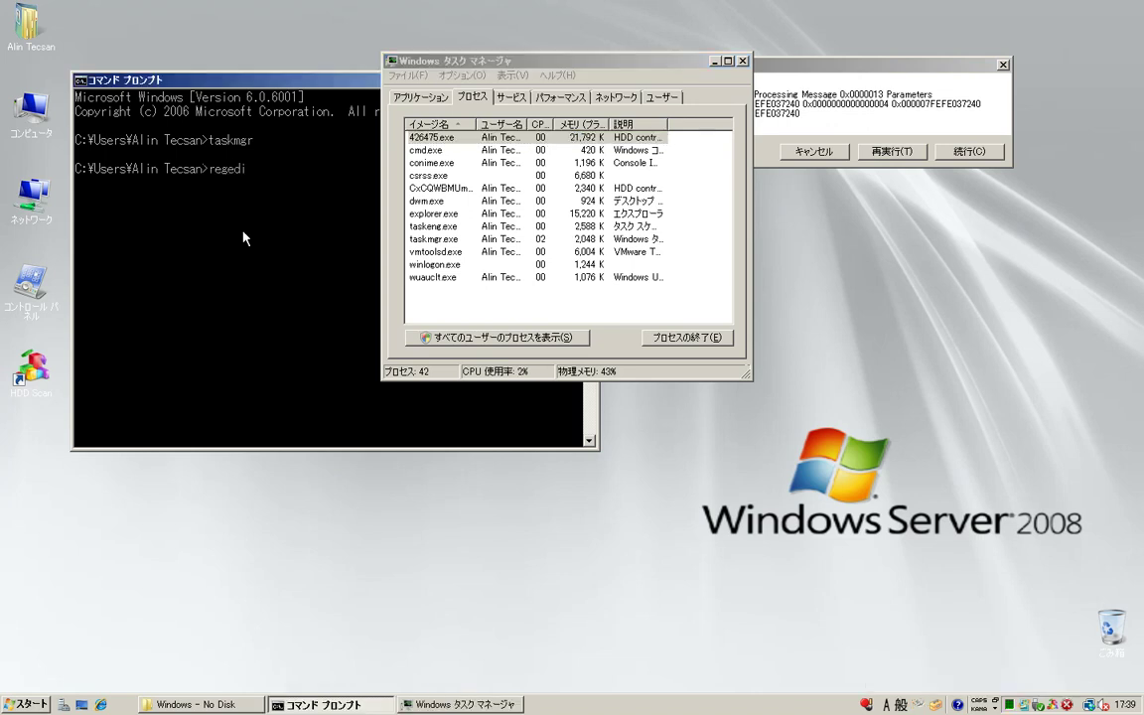
key(Return)
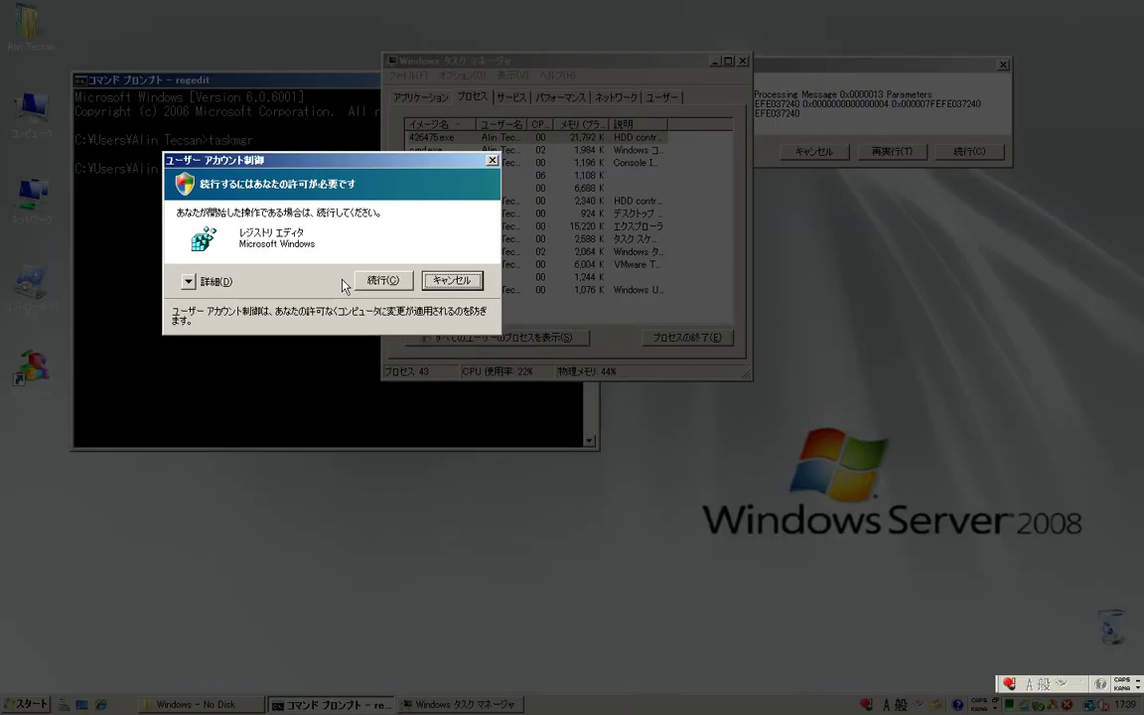
click(382, 279)
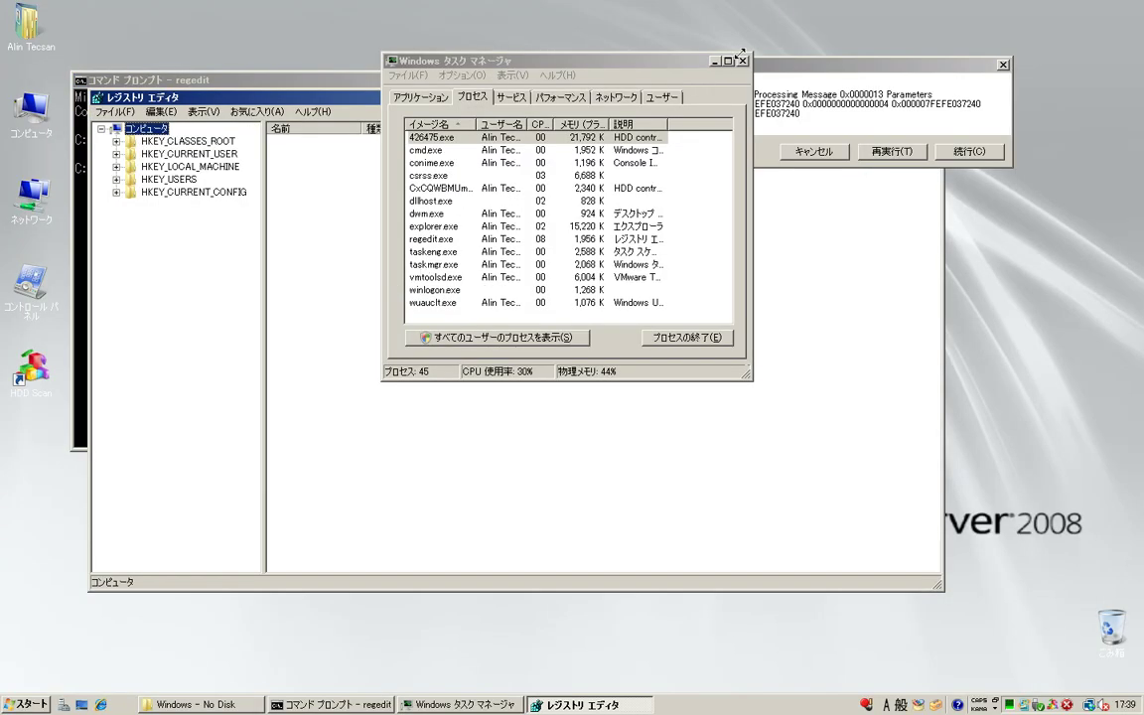
Try to show processes from all users in Task Manager, and close the Registry Editor and Command Prompt windows
click(473, 336)
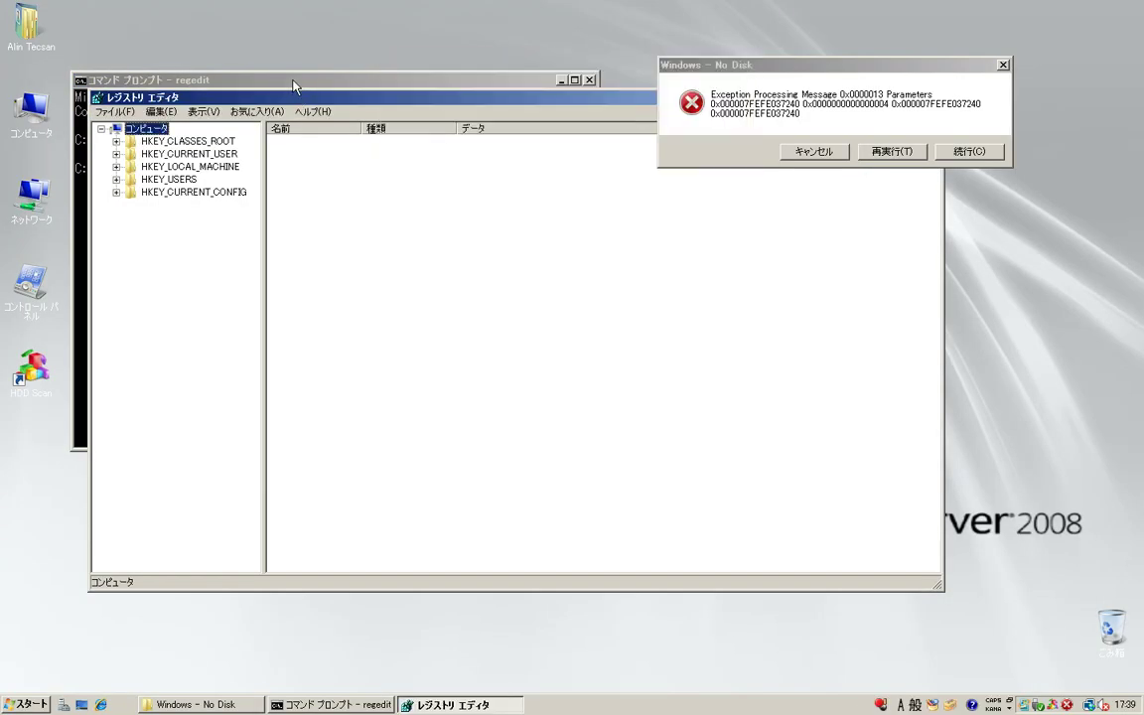
right_click(466, 704)
click(502, 695)
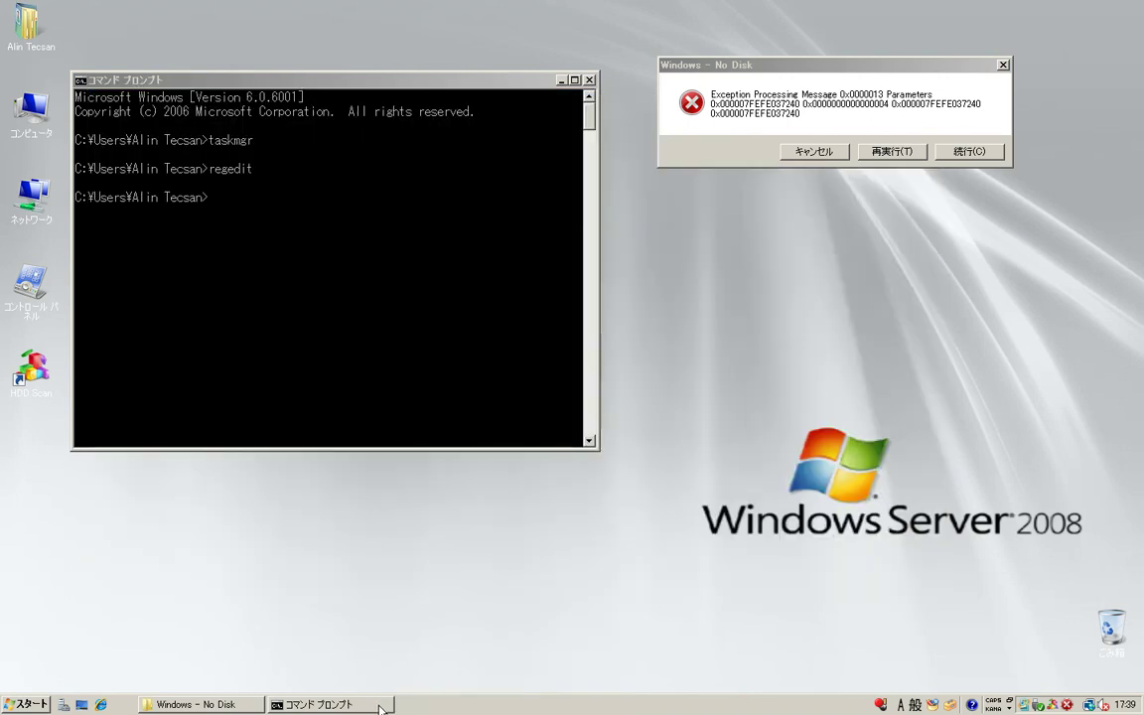
right_click(381, 707)
click(375, 657)
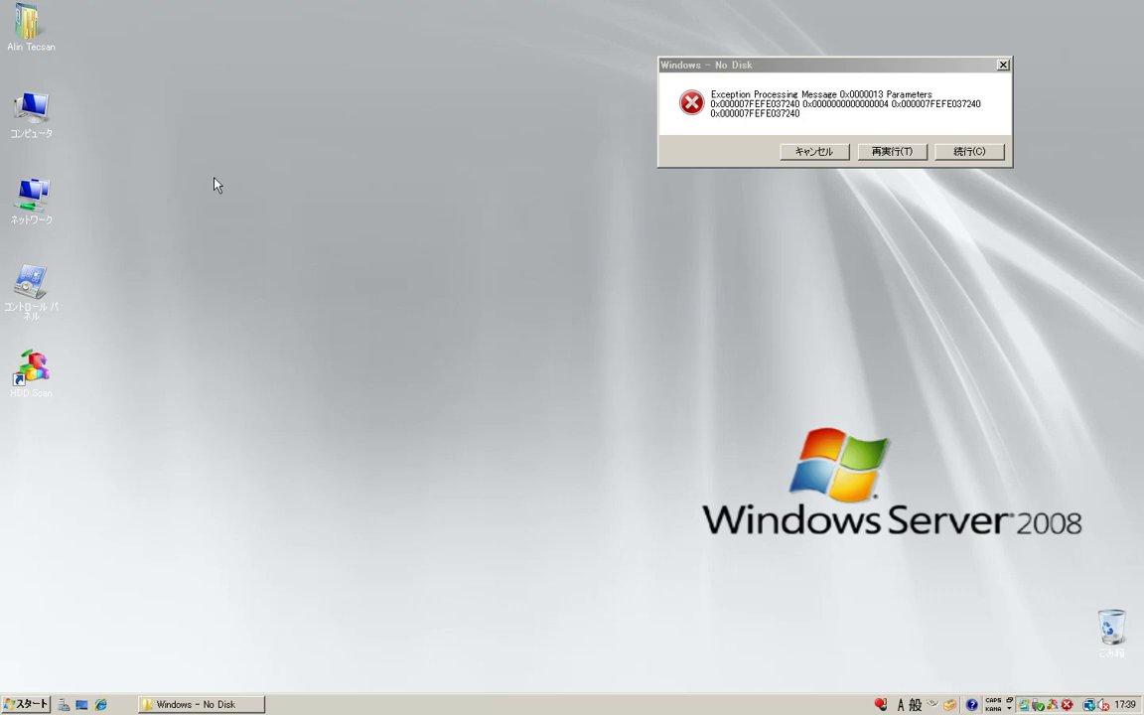
Bring the Windows - No Disk error dialog to the front and move it nearer the middle of the desktop
click(4, 705)
click(401, 402)
click(781, 73)
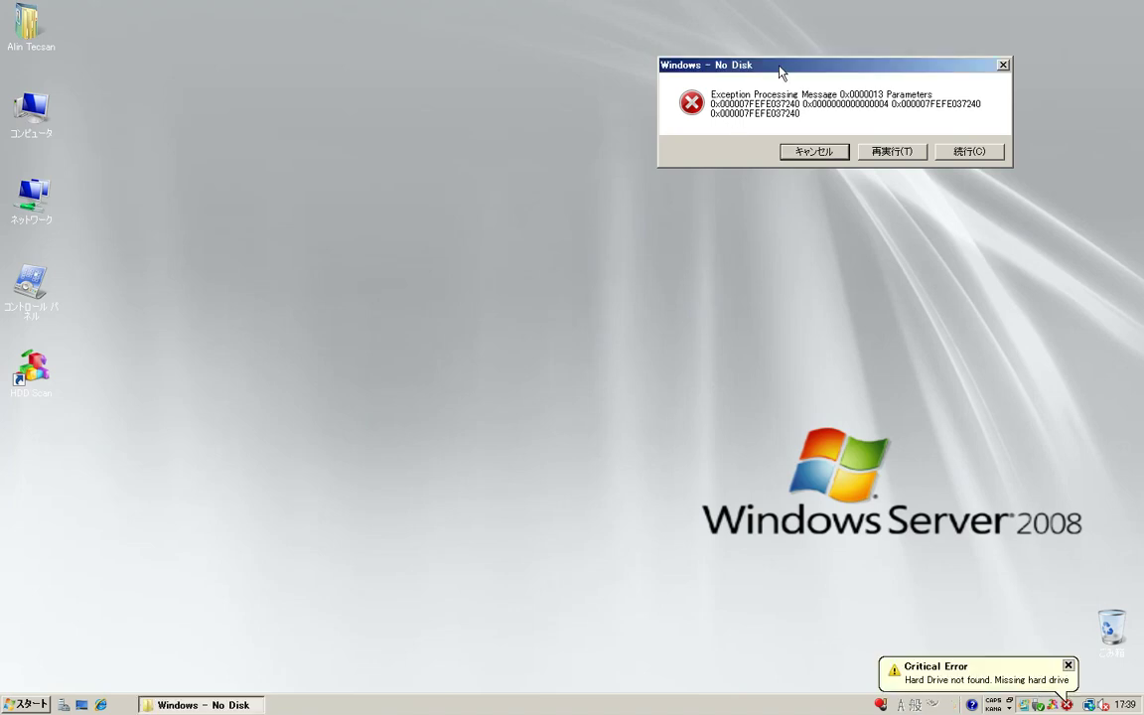
drag(780, 70, 498, 188)
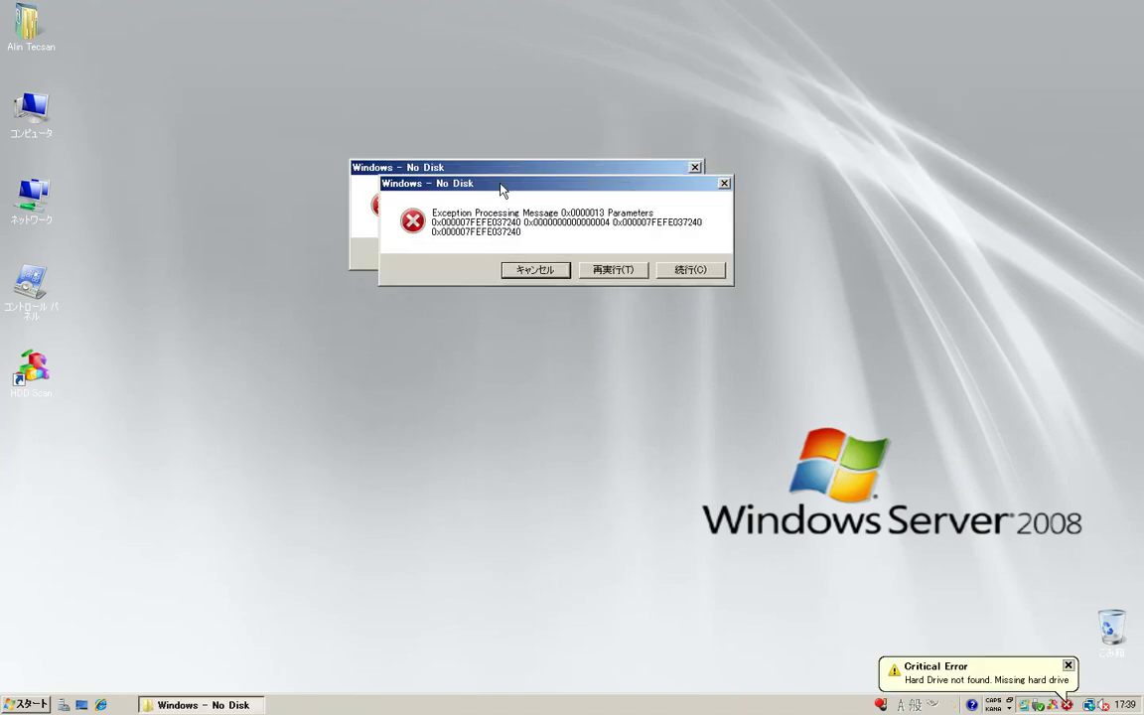
Open and close the HDD Scan window, move the No Disk dialog off the Activation Reminder and postpone activation with Remind later
click(882, 700)
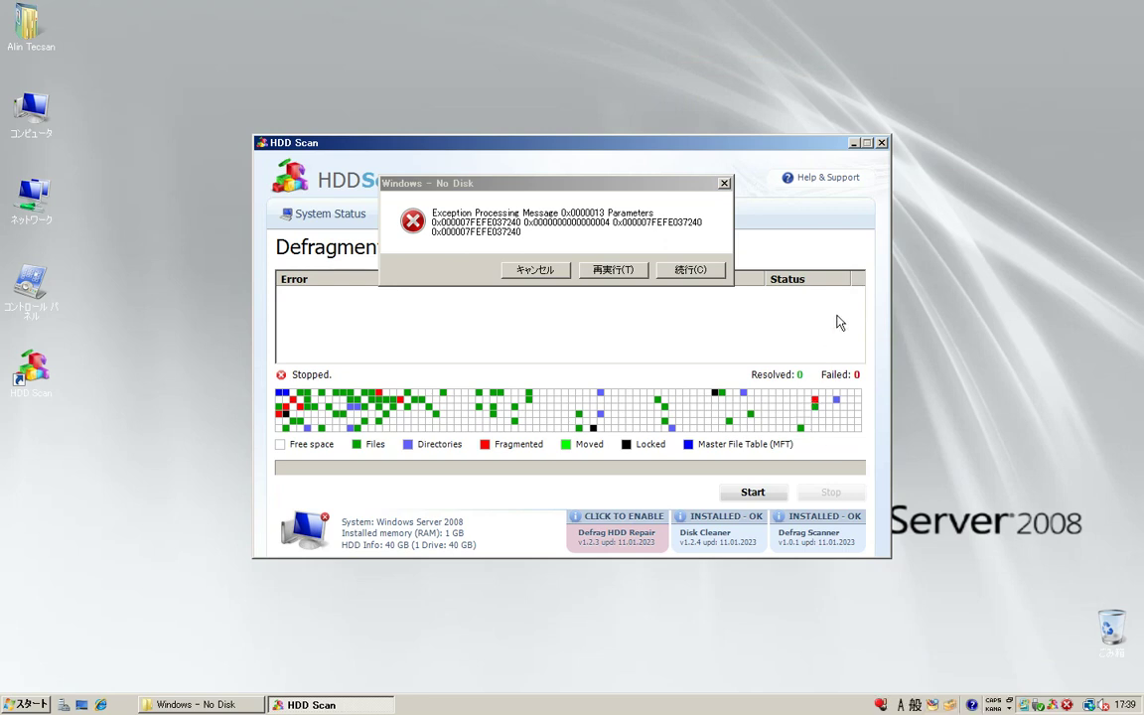
click(880, 143)
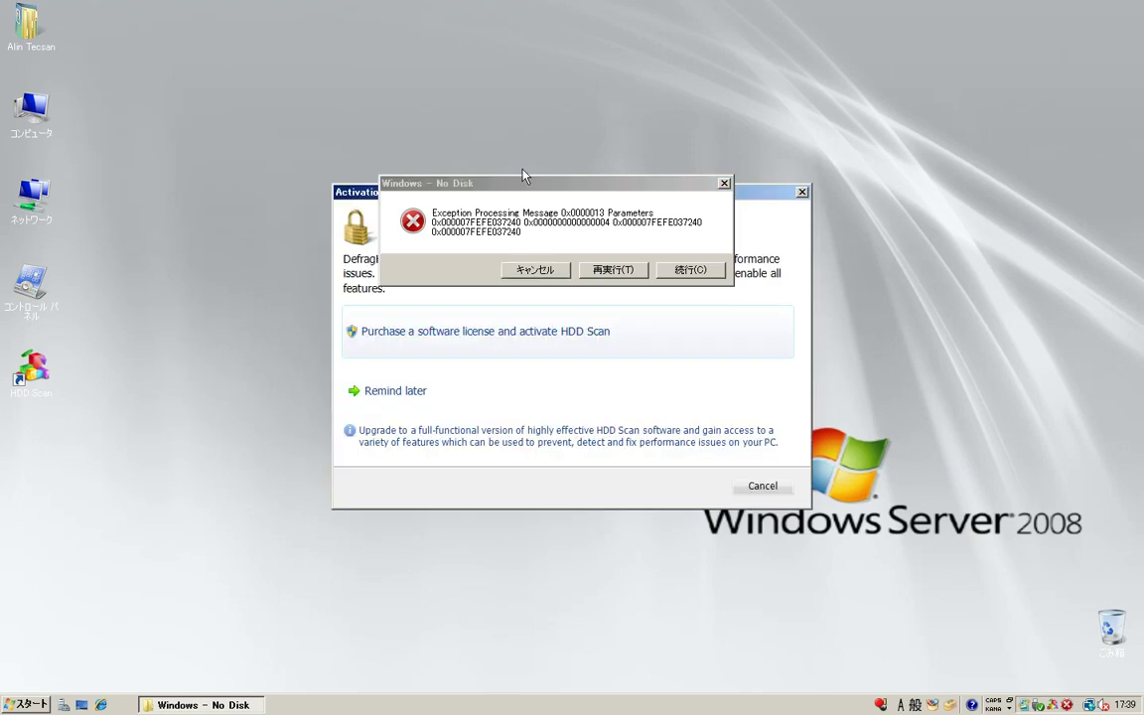
drag(525, 176, 509, 62)
click(556, 220)
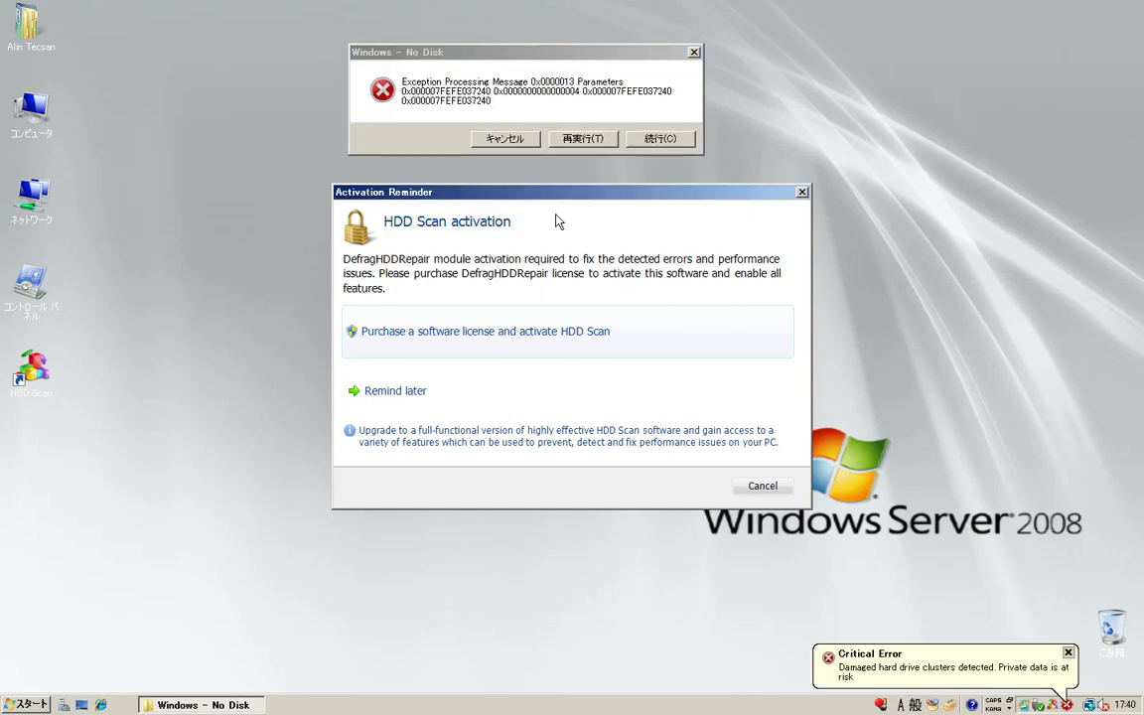
click(402, 391)
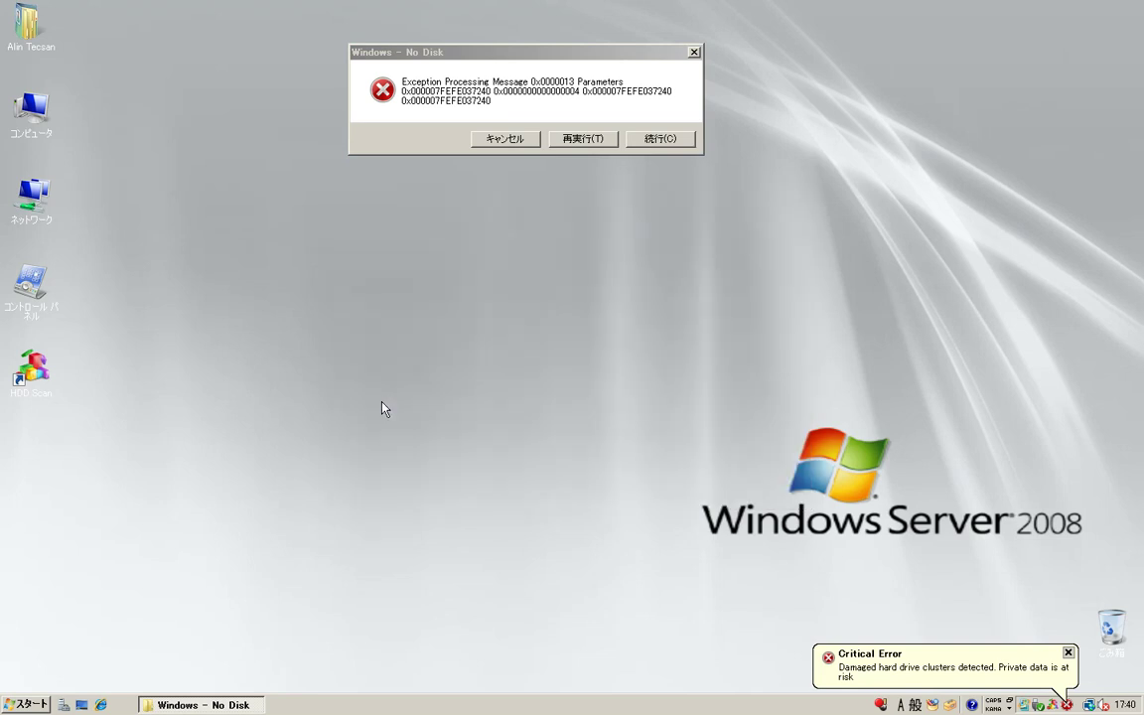
Reopen HDD Scan from the Critical Error notification, check the Pictures folder in the user's personal folder, and close that folder window
click(919, 668)
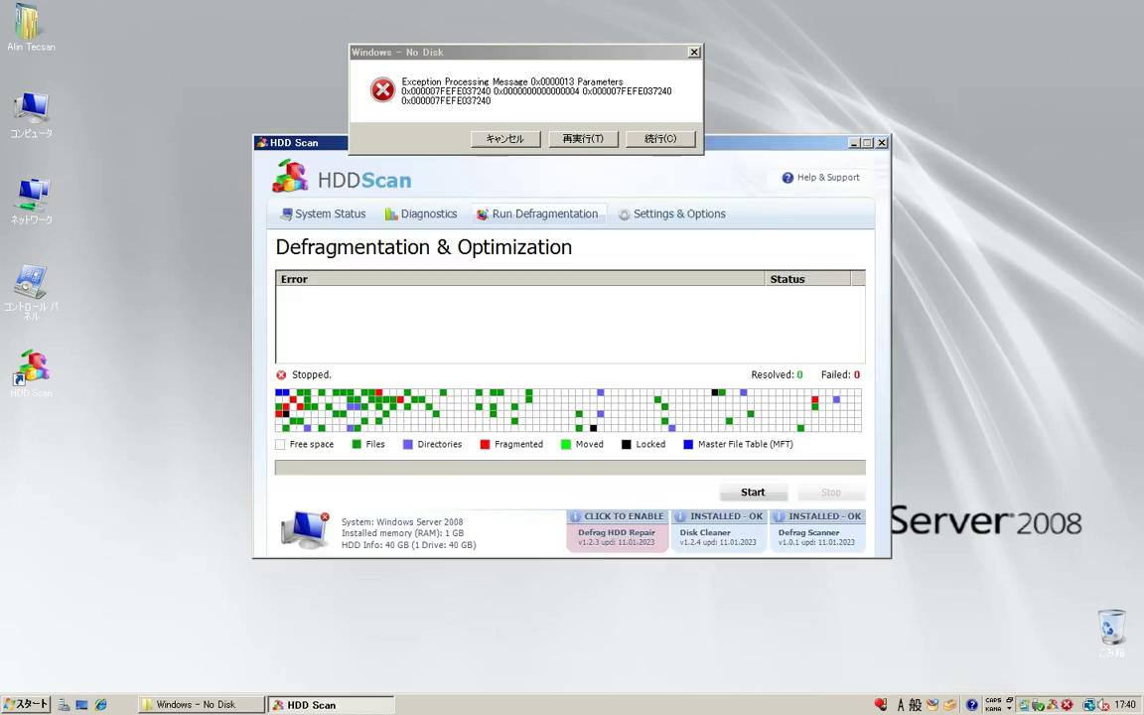
double_click(28, 25)
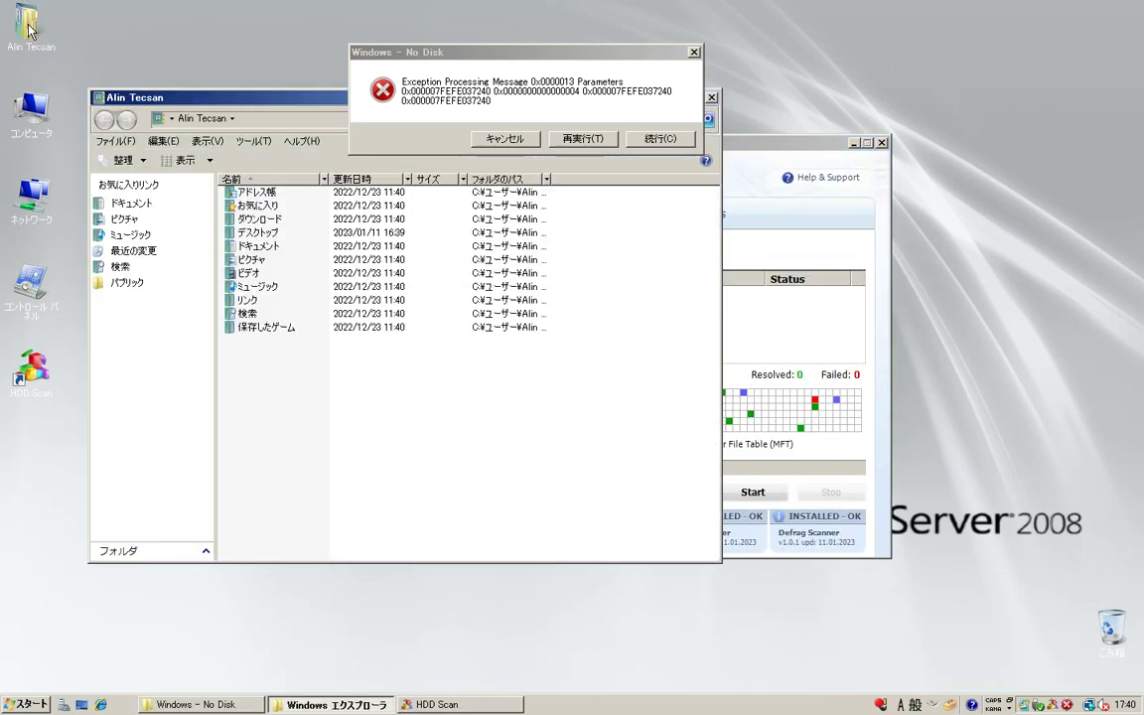
double_click(231, 257)
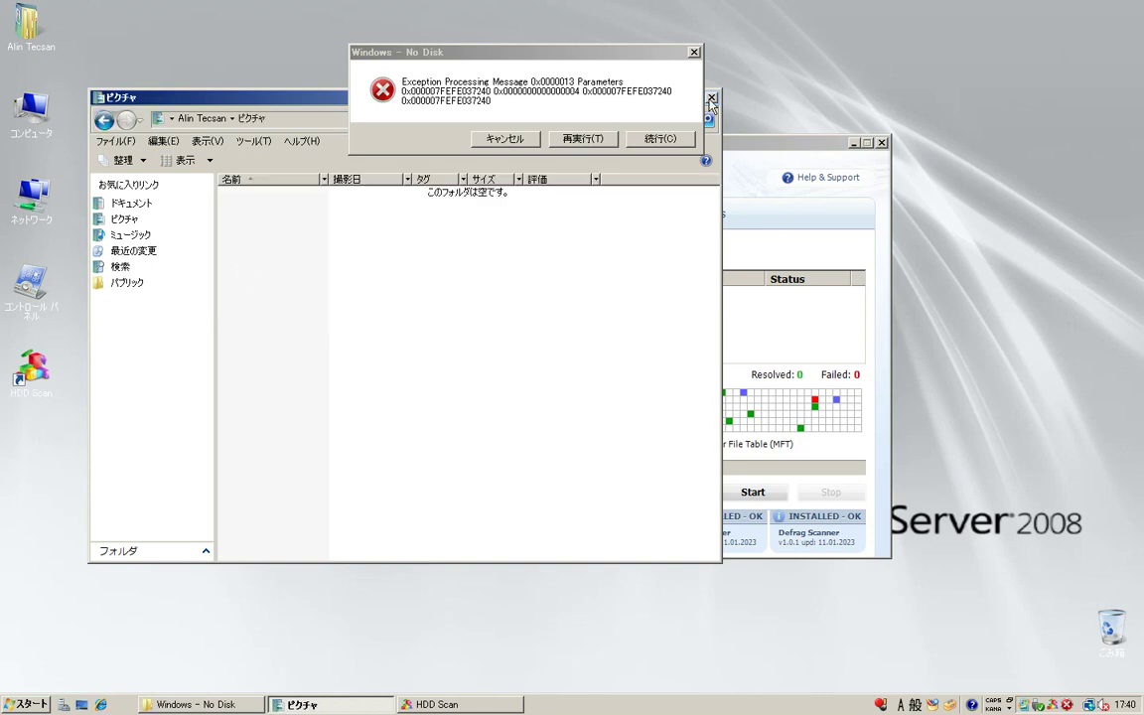
click(711, 98)
Try to uninstall HDD Scan with its own uninstaller, dismiss the File Modification Error and close the HDD Scan window
click(26, 704)
click(40, 651)
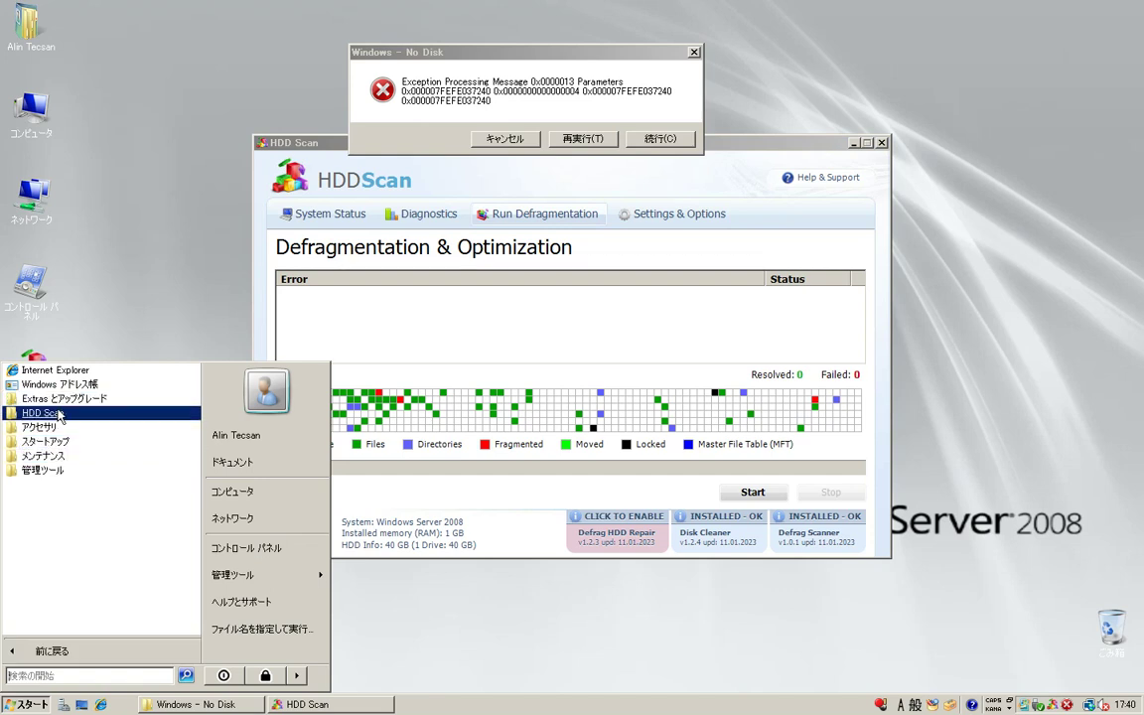
click(59, 415)
click(71, 440)
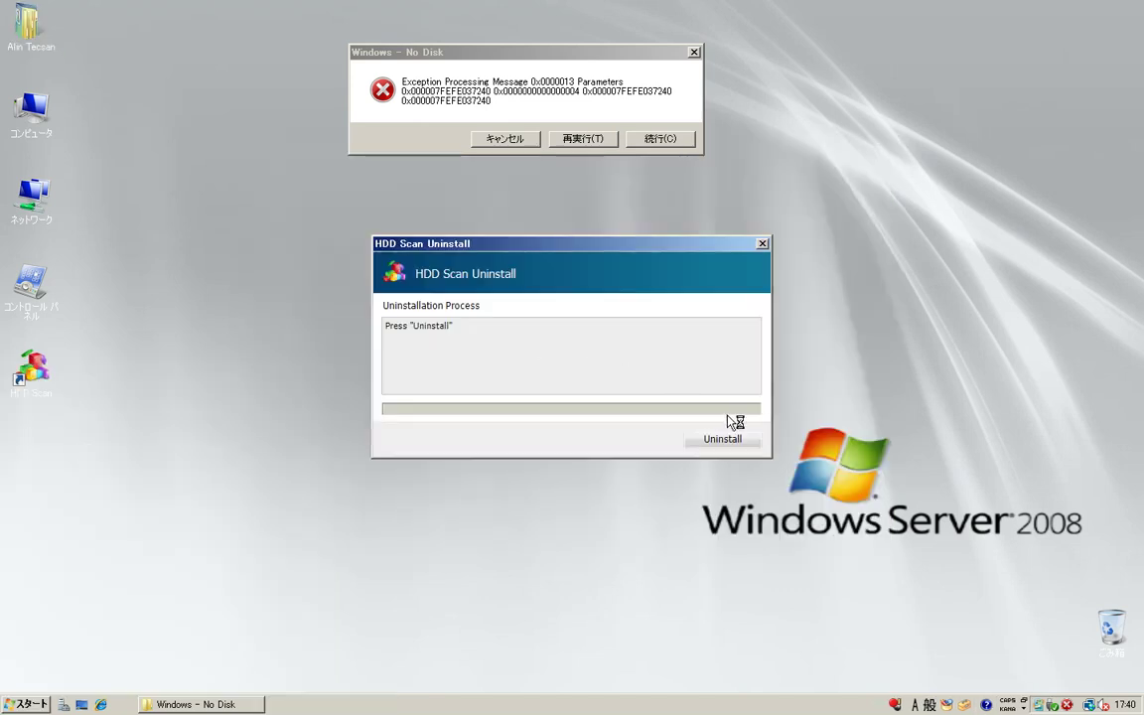
click(738, 443)
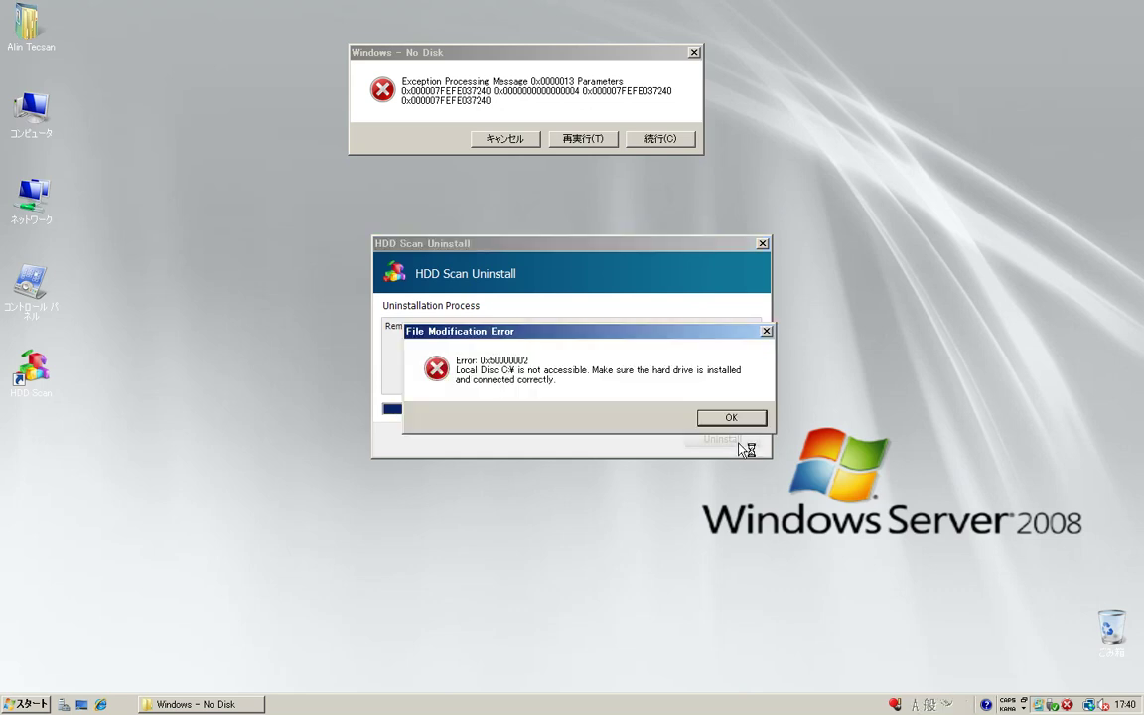
click(722, 418)
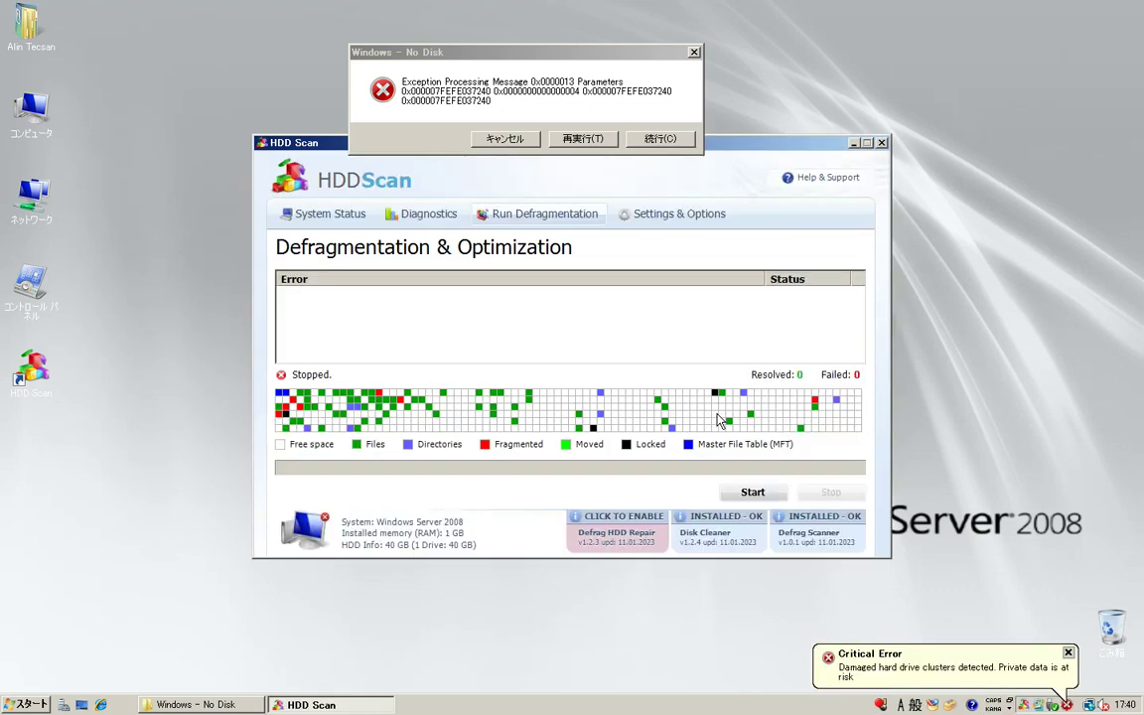
click(880, 142)
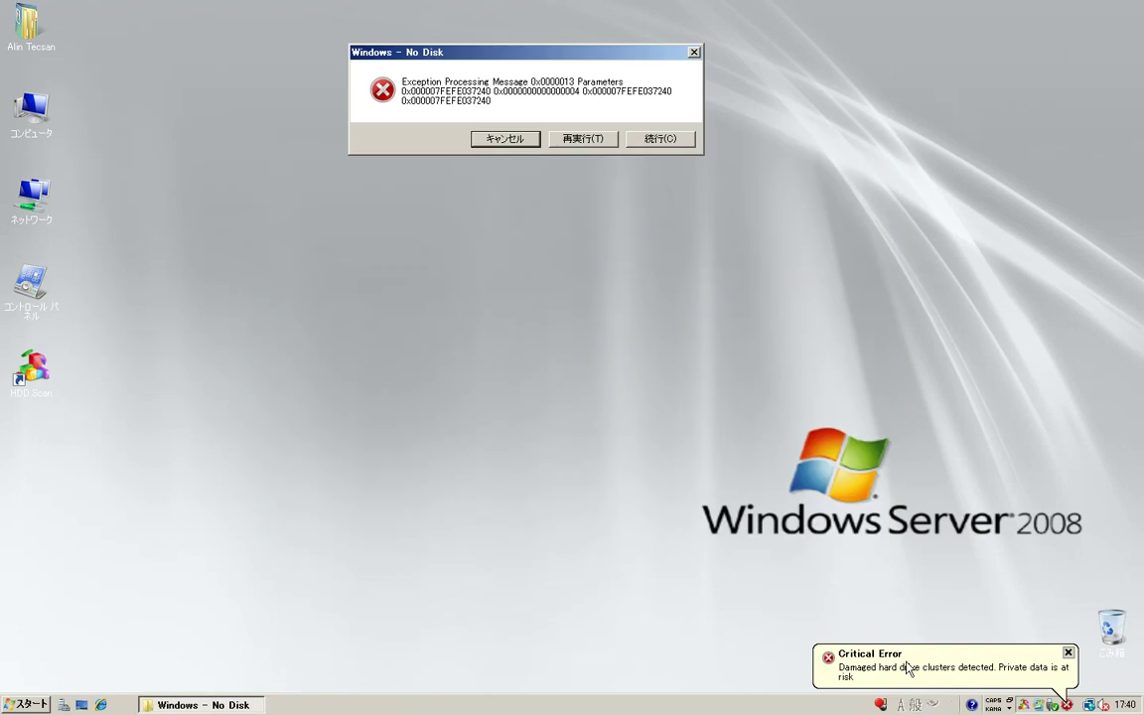
Open HDD Scan from its Critical Error notifications and close it each time, moving the No Disk dialog to the desktop's centre in between
click(906, 667)
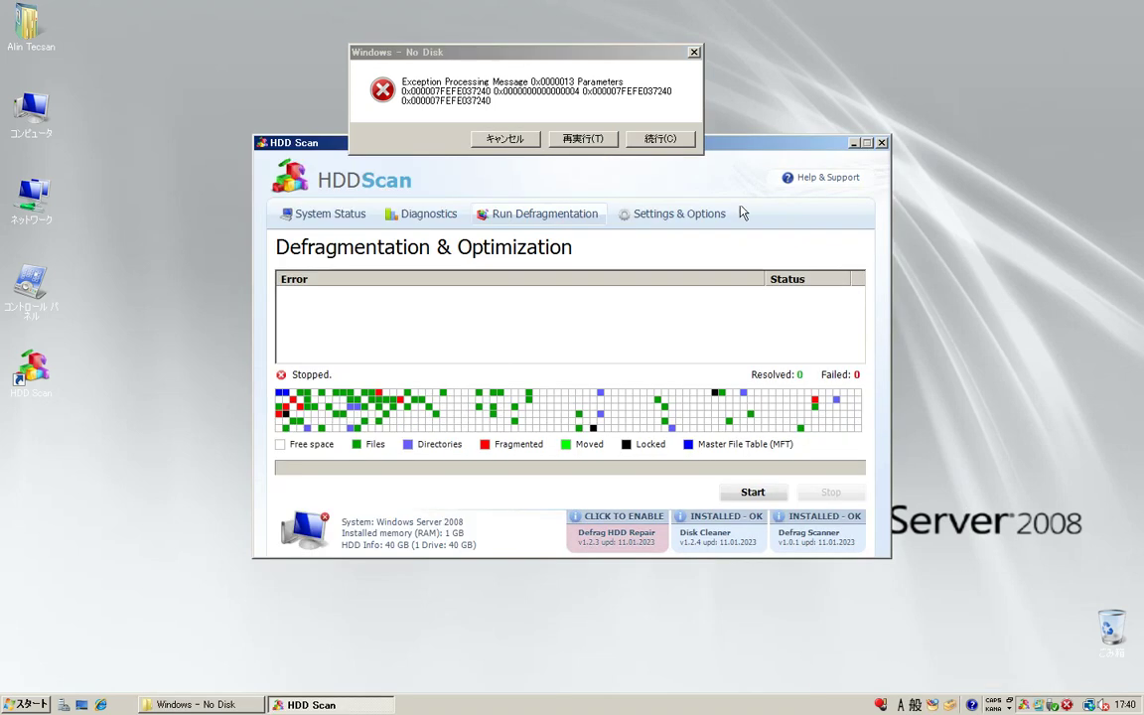
click(881, 143)
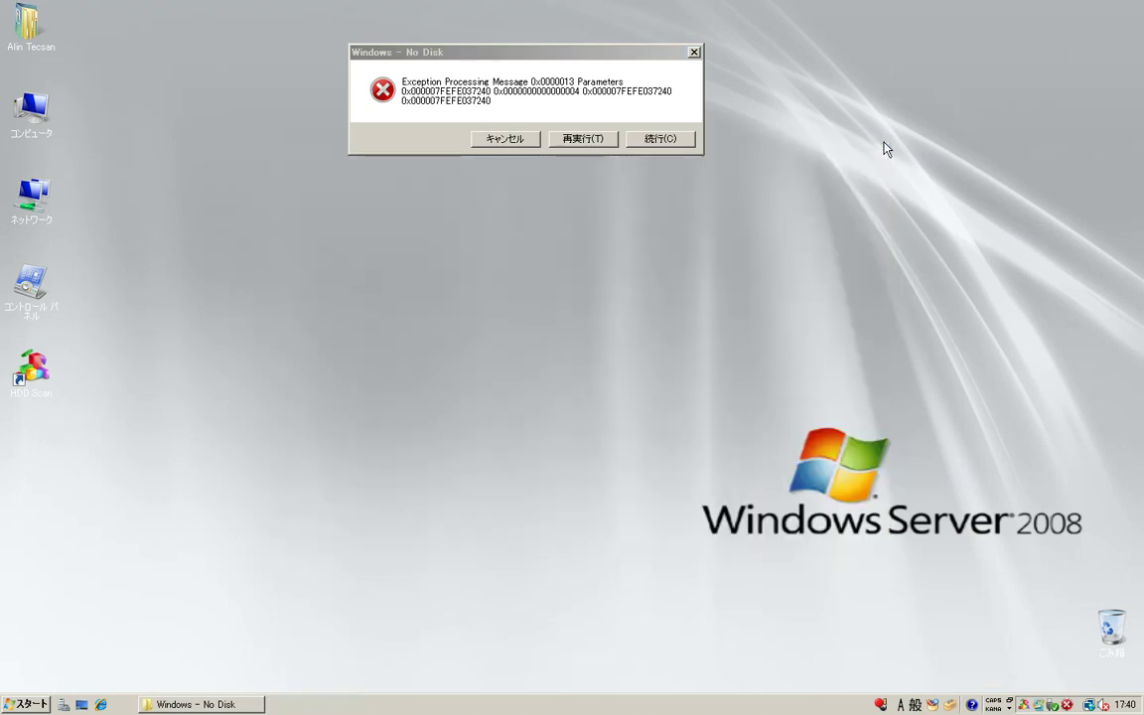
drag(559, 49, 586, 286)
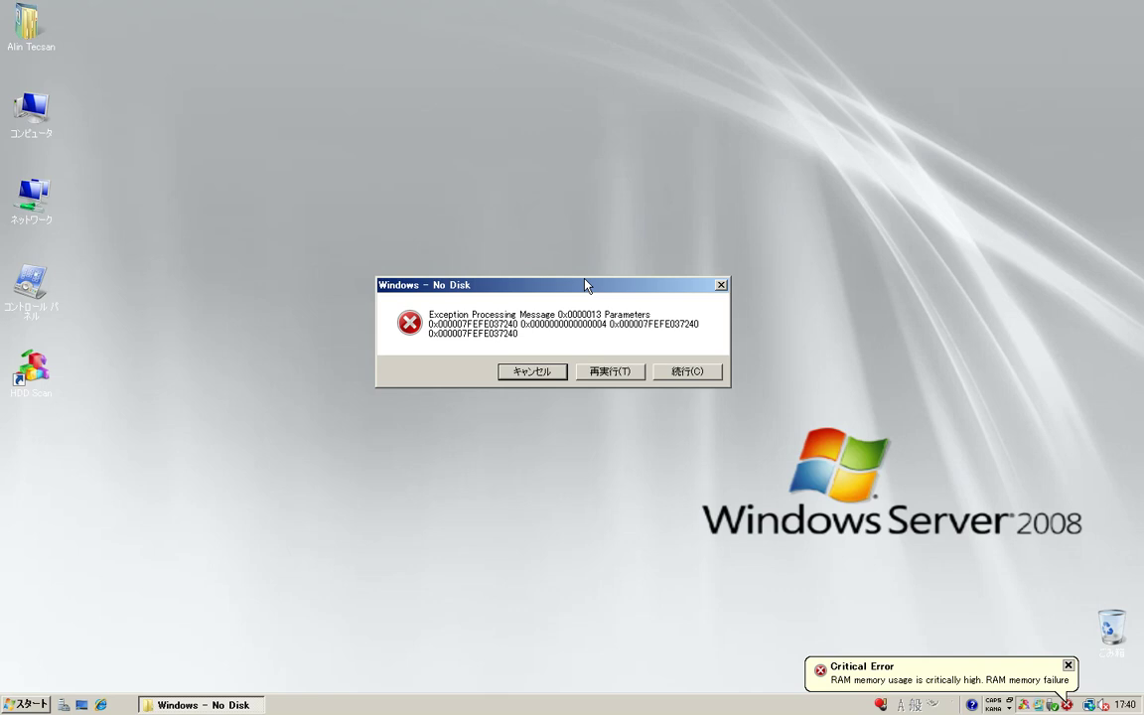
click(907, 679)
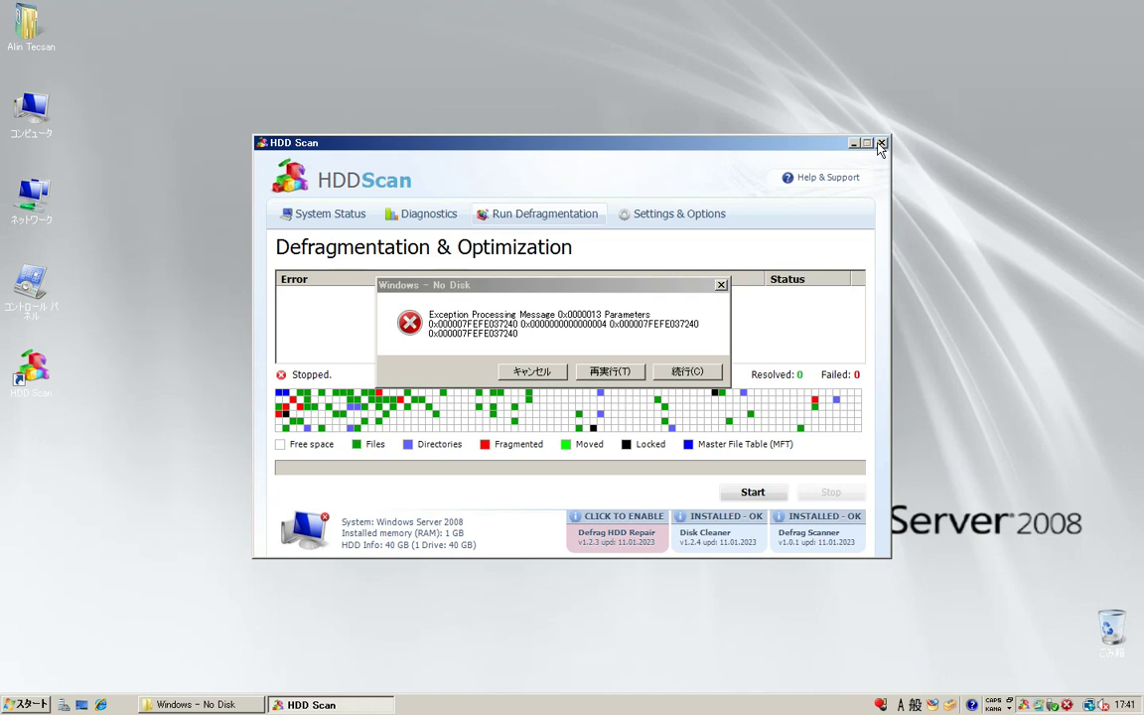
click(879, 144)
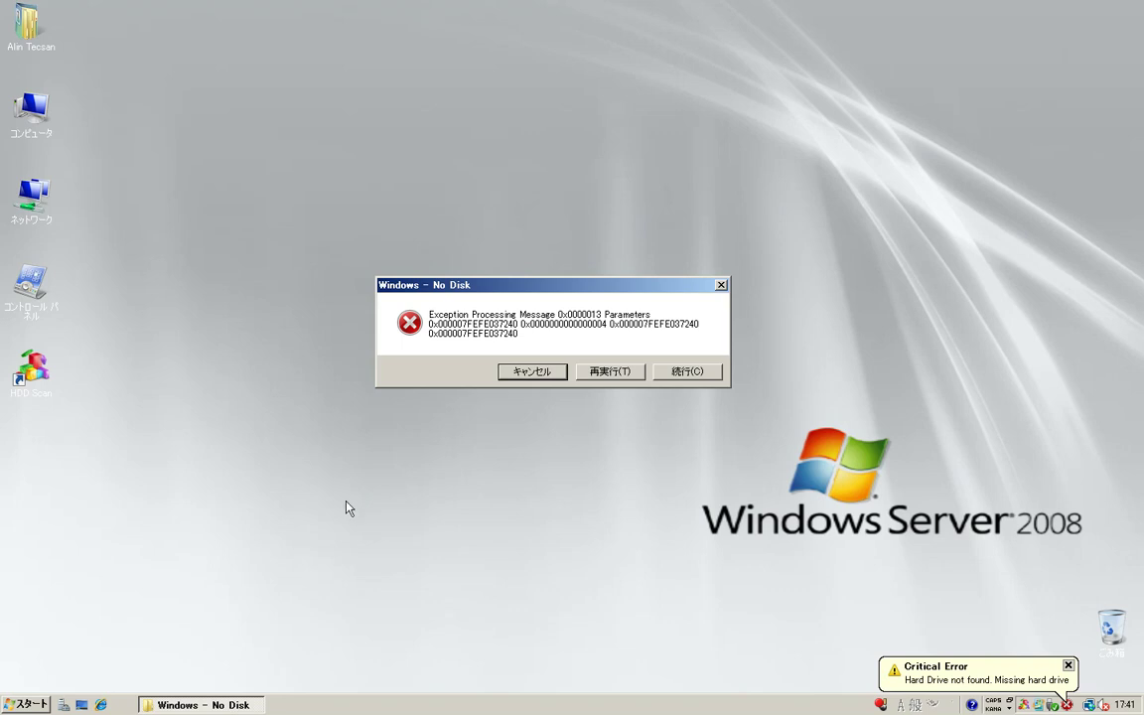
Close the Critical Error notification and cancel the Windows - No Disk error dialog
click(349, 509)
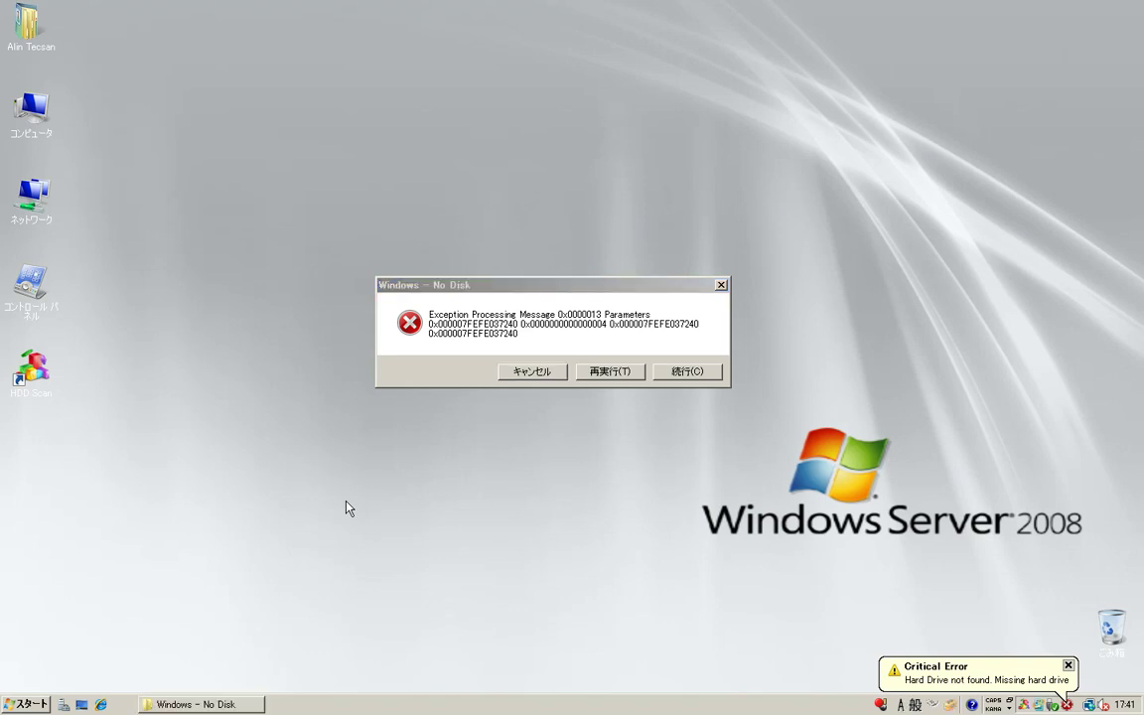
click(451, 381)
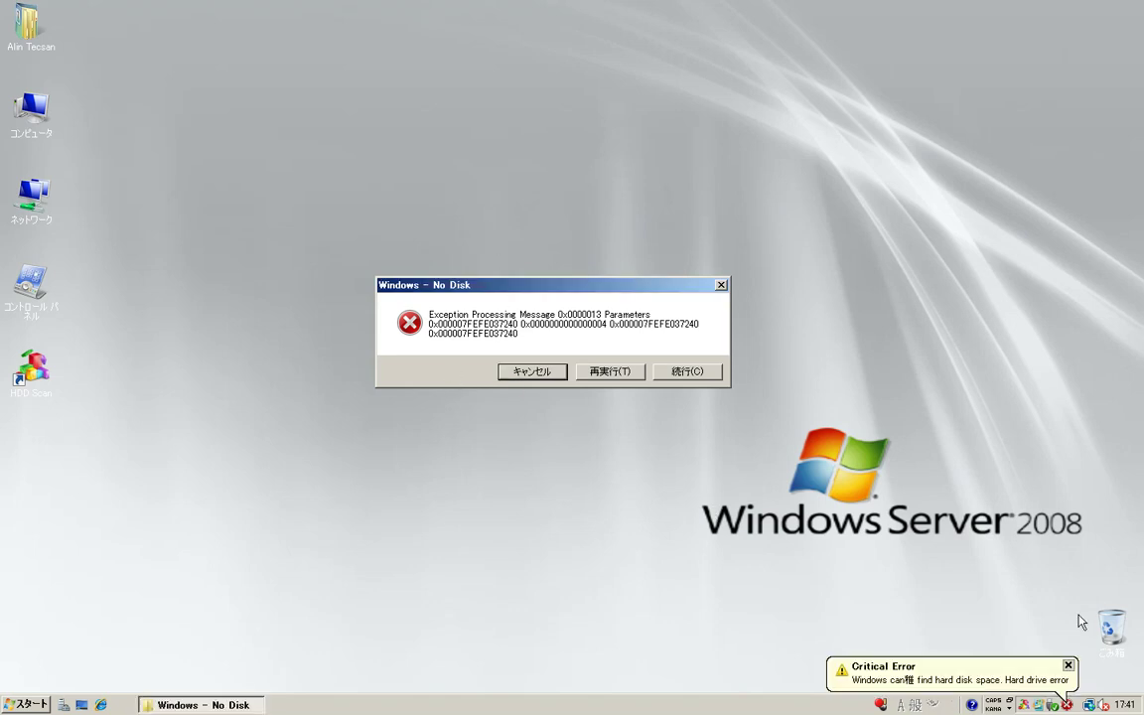
click(1068, 665)
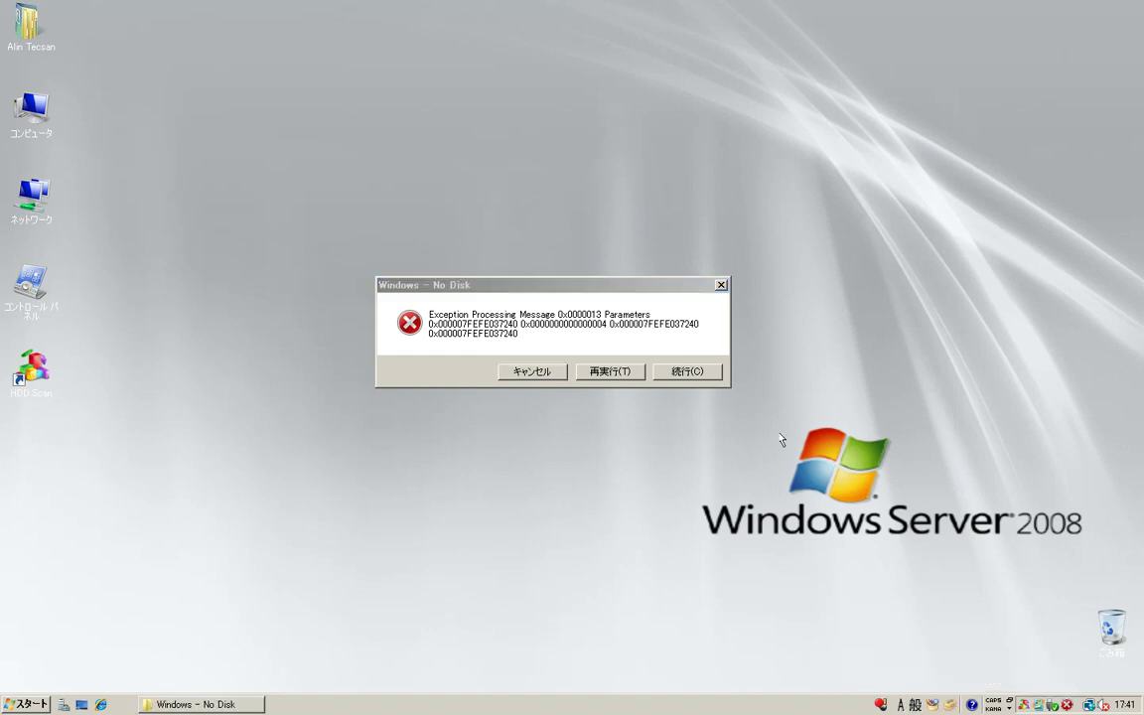
click(585, 352)
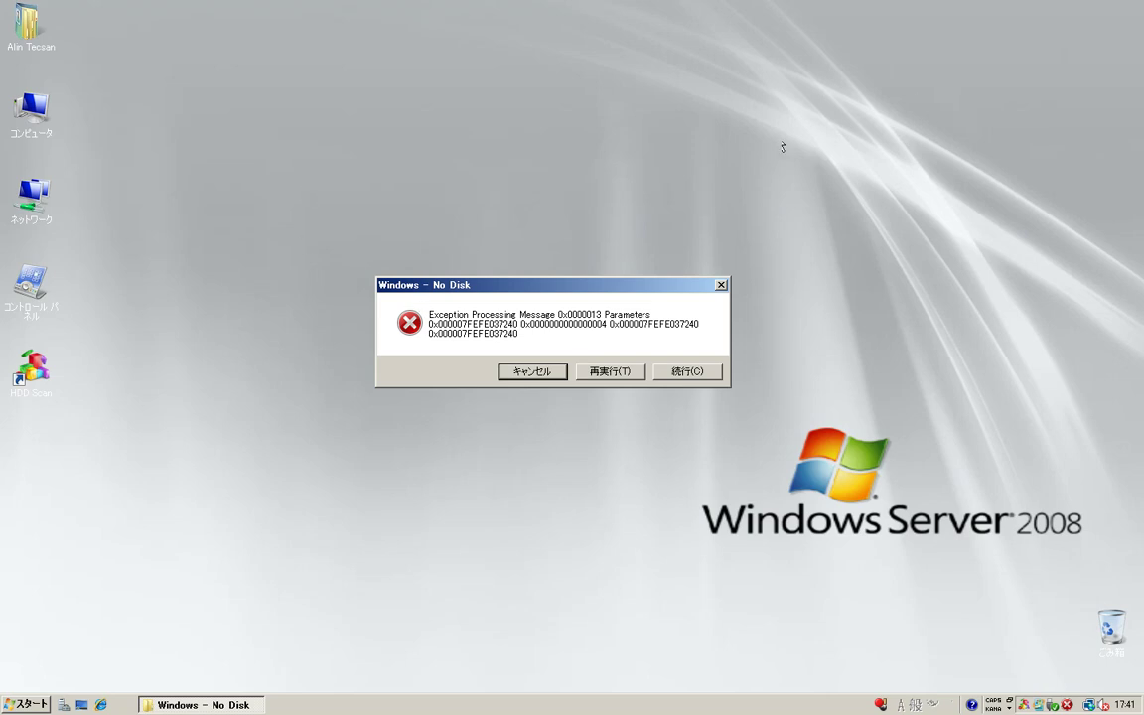
click(533, 371)
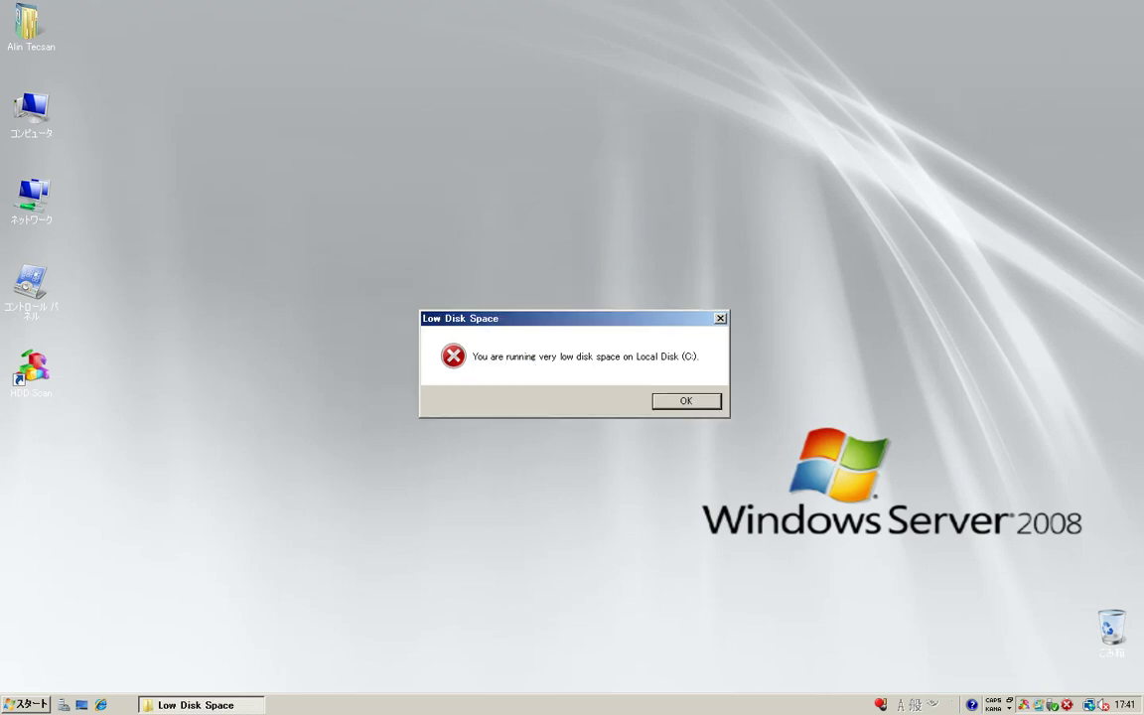
Check the real disk usage in the properties of Local Disk (C:) against the Low Disk Space warning, and close the properties
double_click(31, 105)
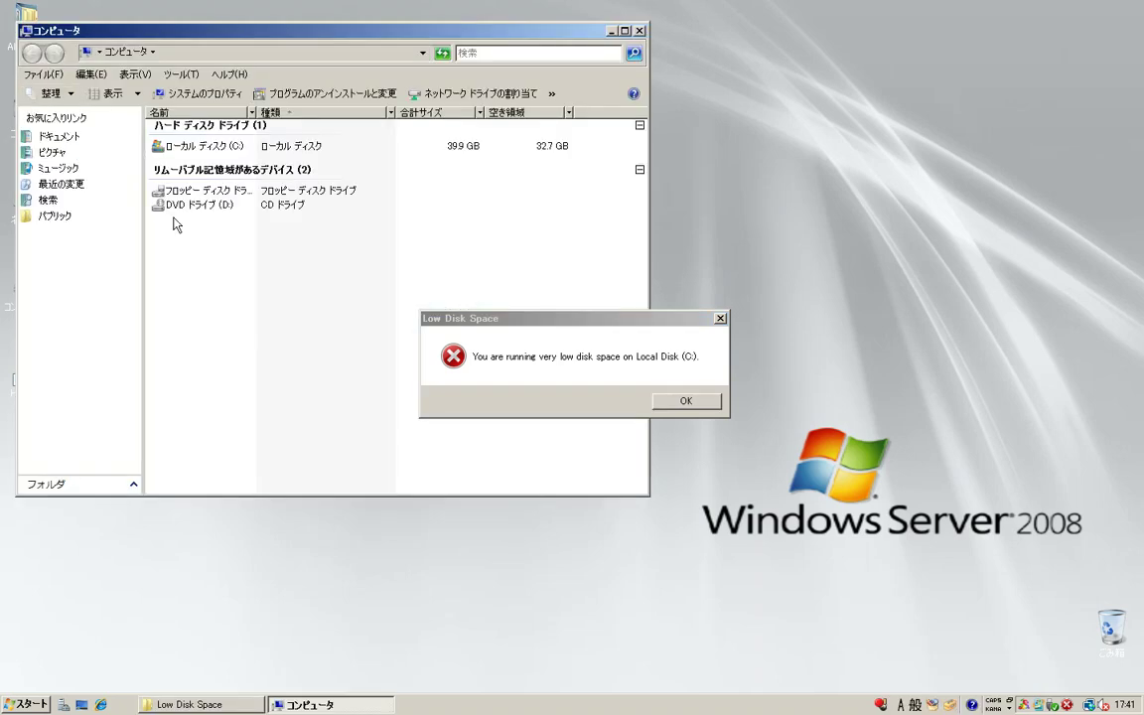
right_click(207, 142)
click(260, 318)
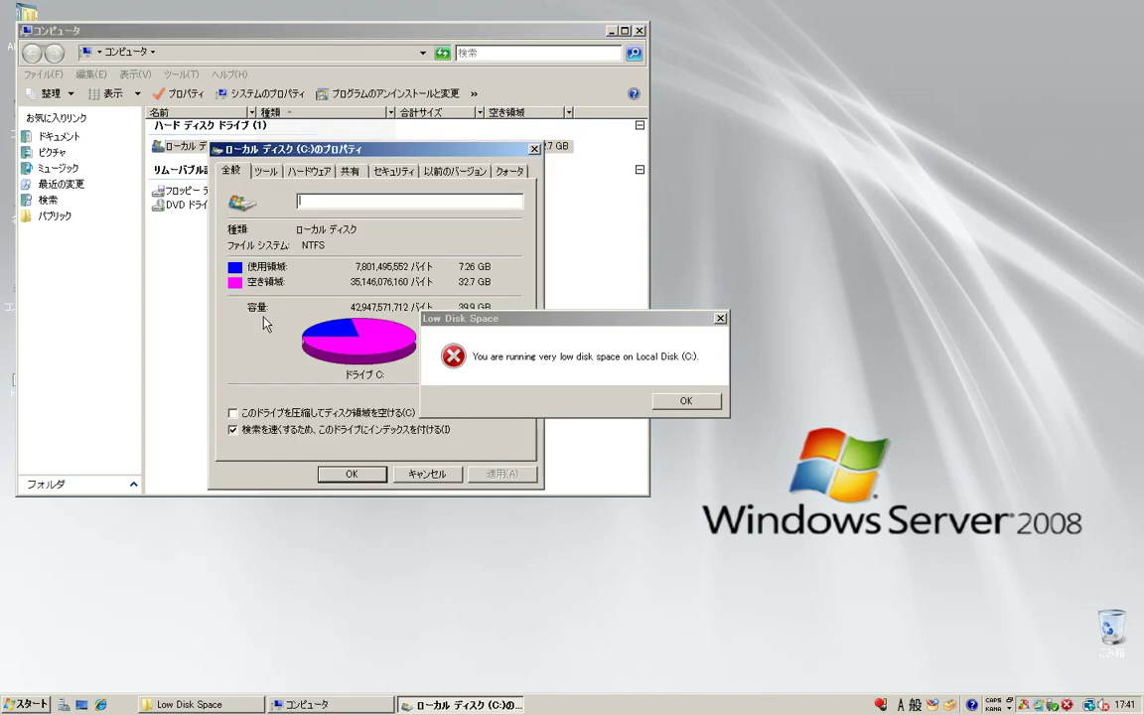
drag(326, 155, 193, 165)
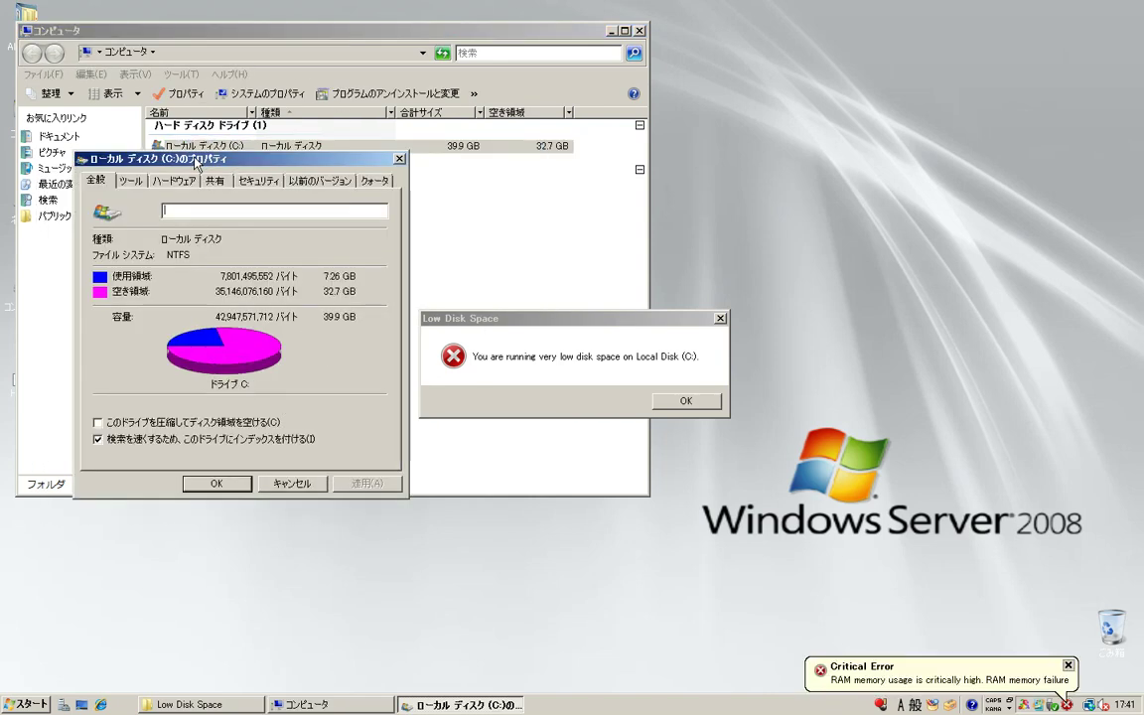
click(497, 380)
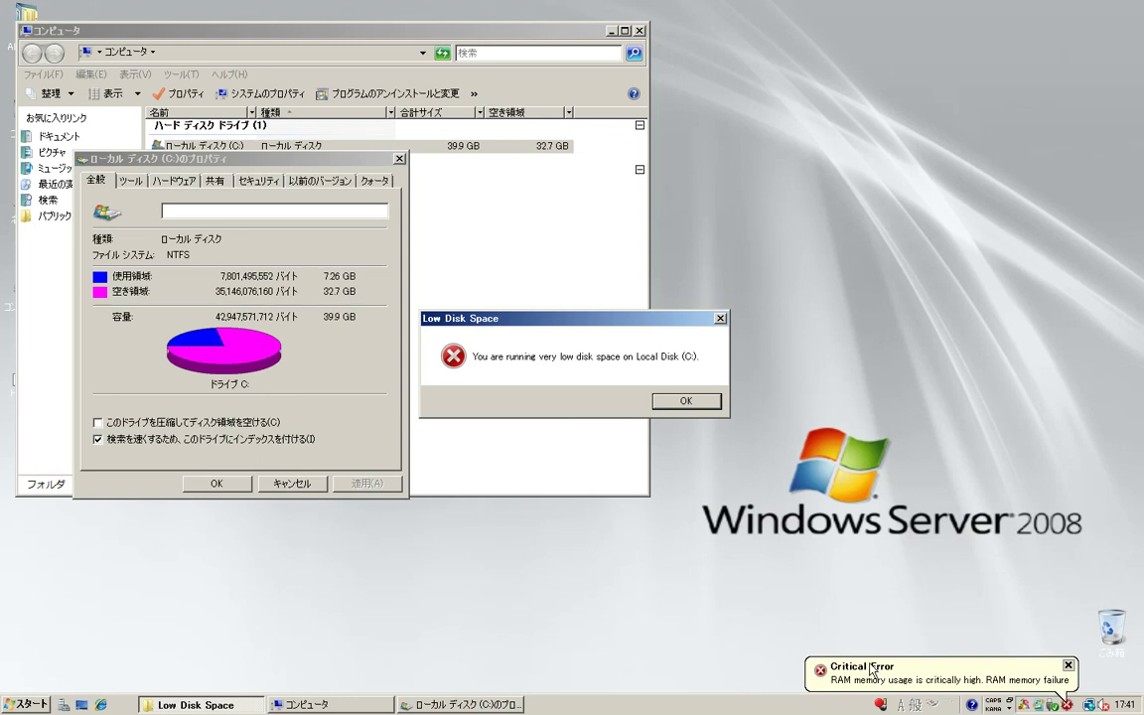
click(312, 485)
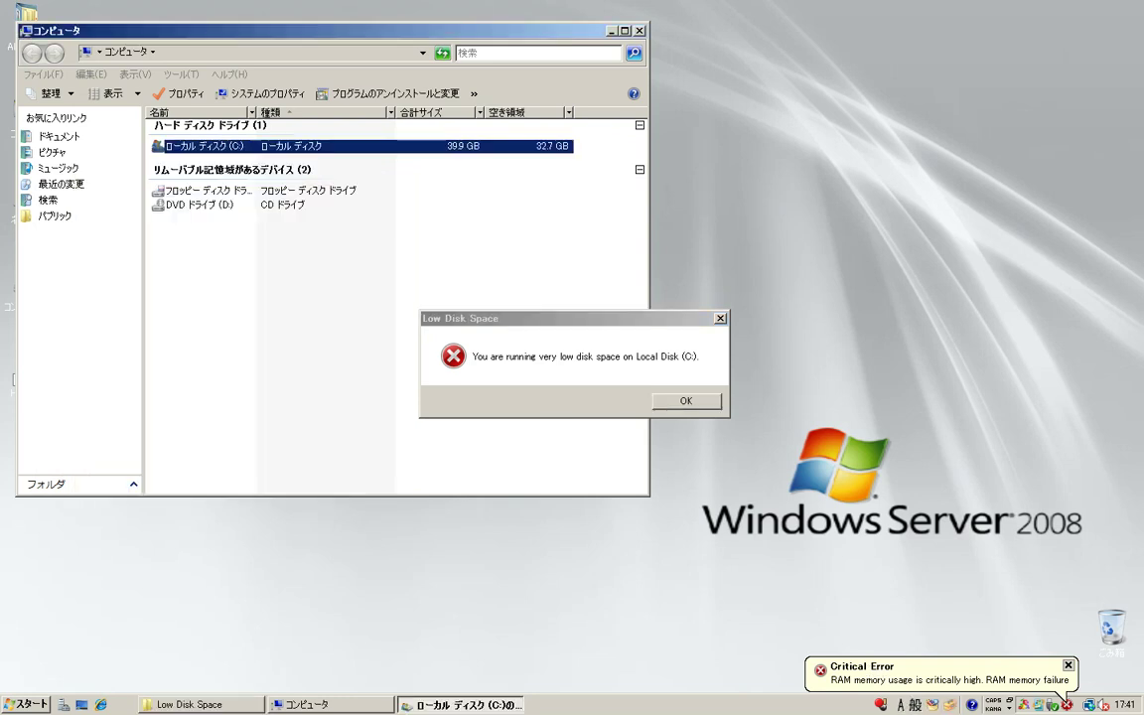
Close the Computer and HDD Scan windows, and cancel the Delayed Write Failed error
click(640, 30)
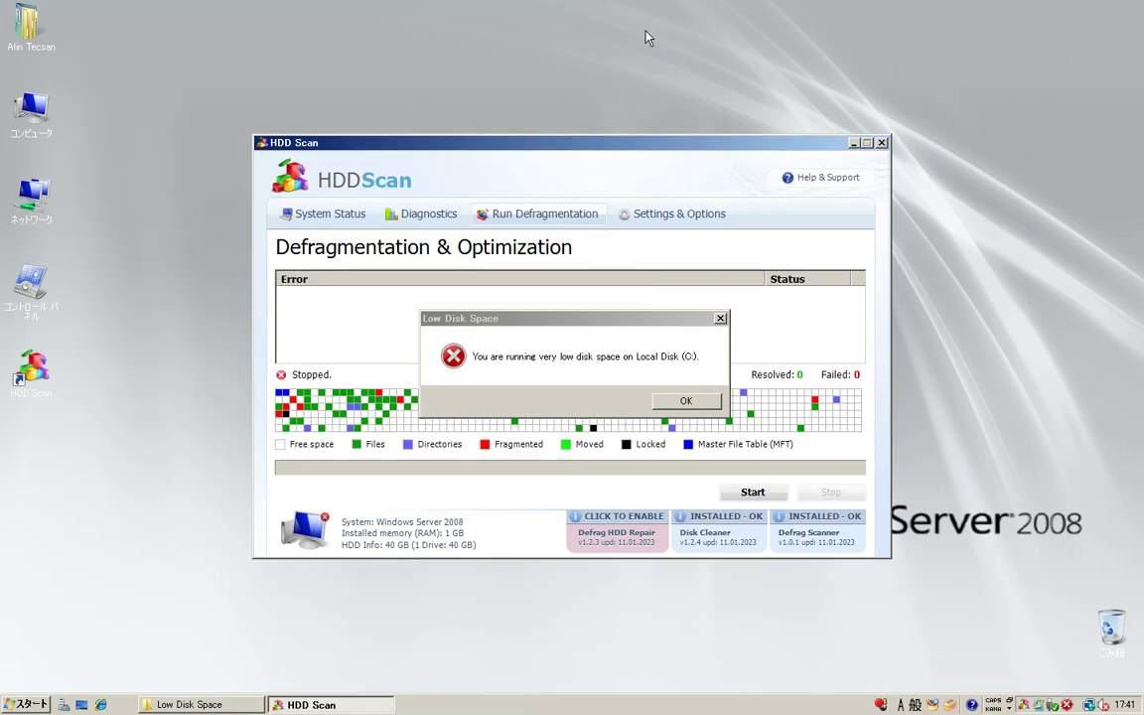
click(880, 143)
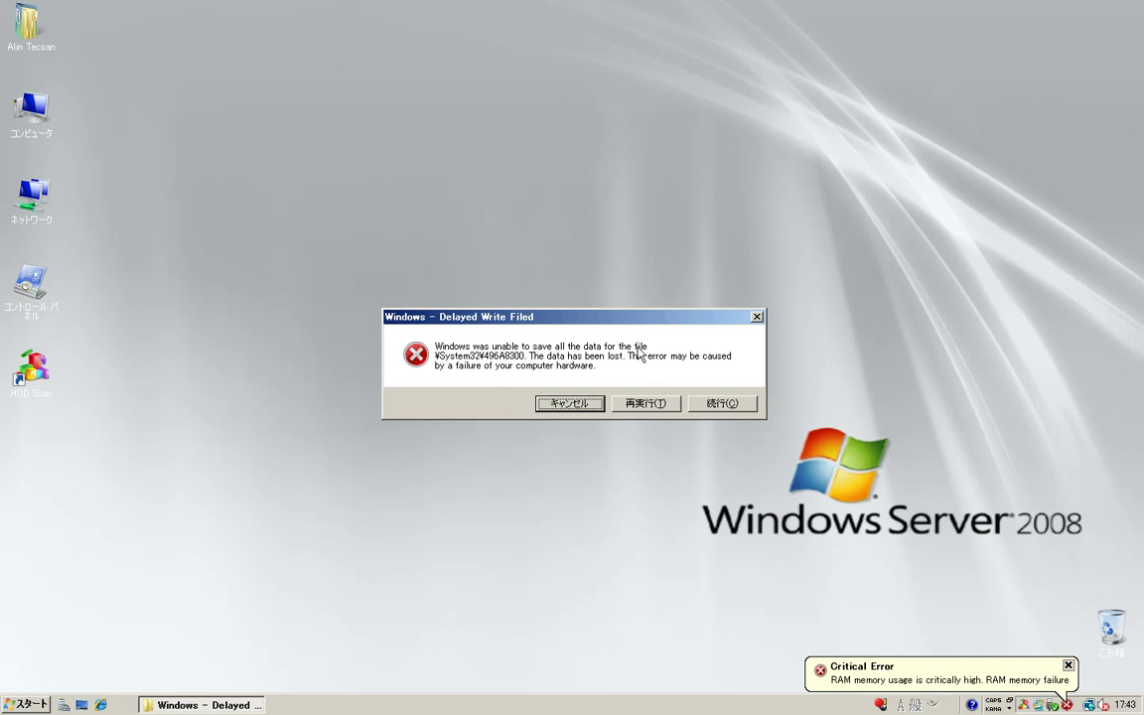
click(564, 405)
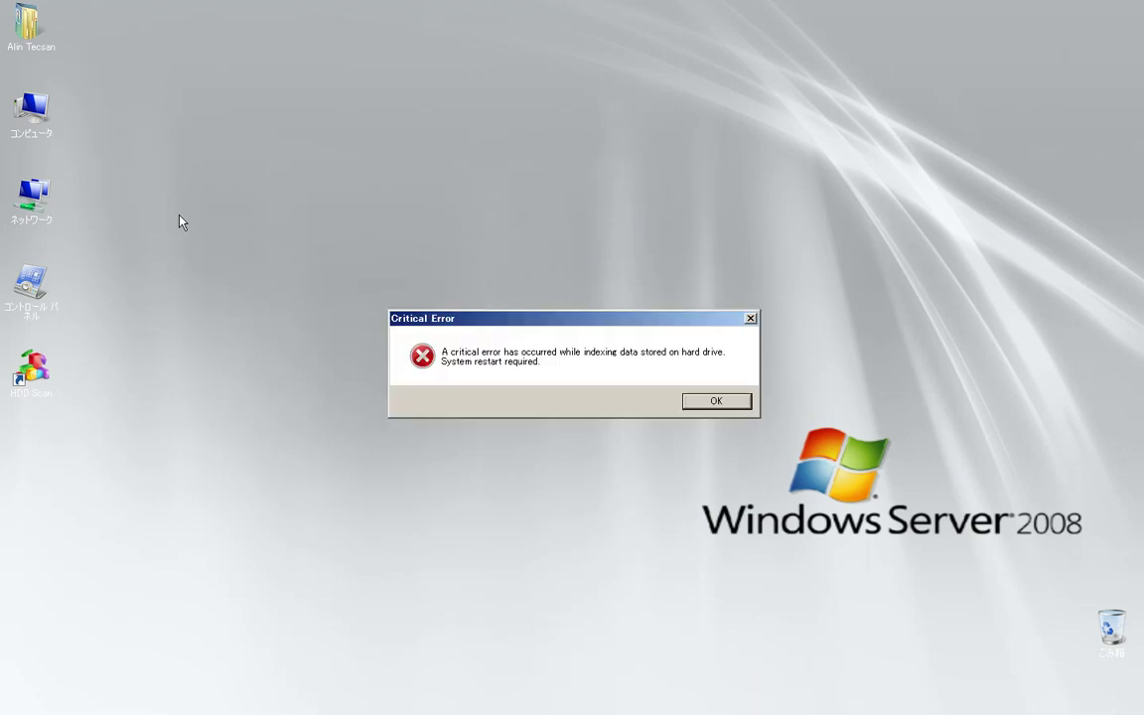
View the user's profile folder and close it, and browse the Windows folder on Local Disk (C:)
double_click(22, 30)
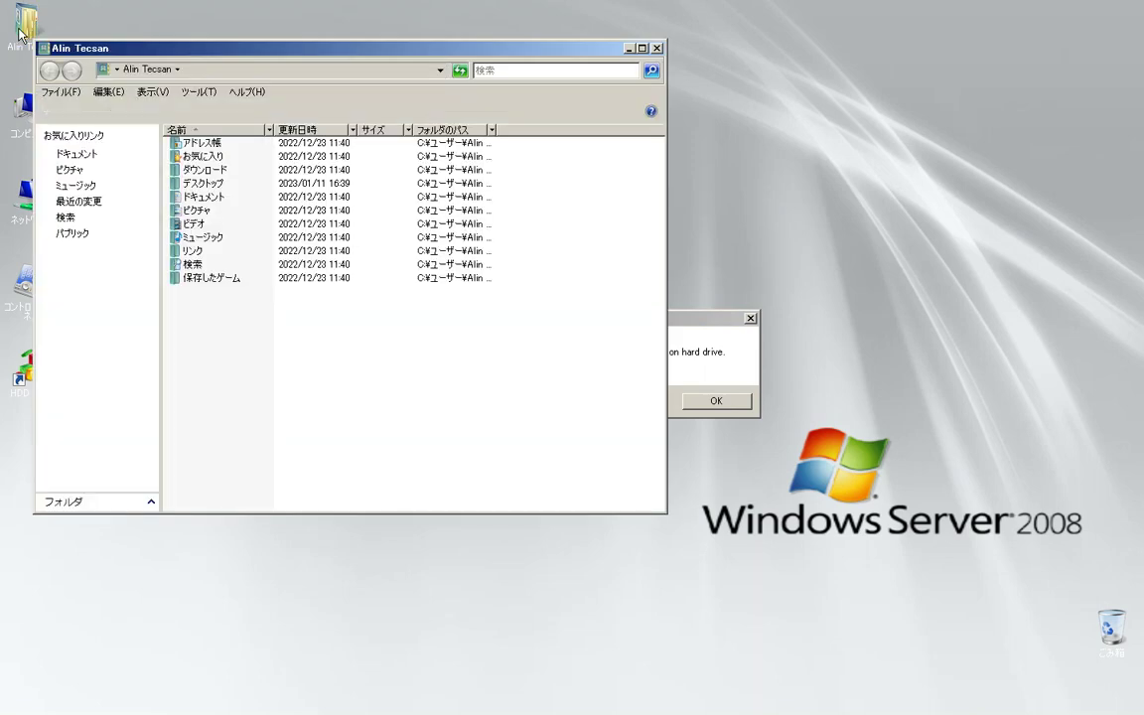
click(657, 47)
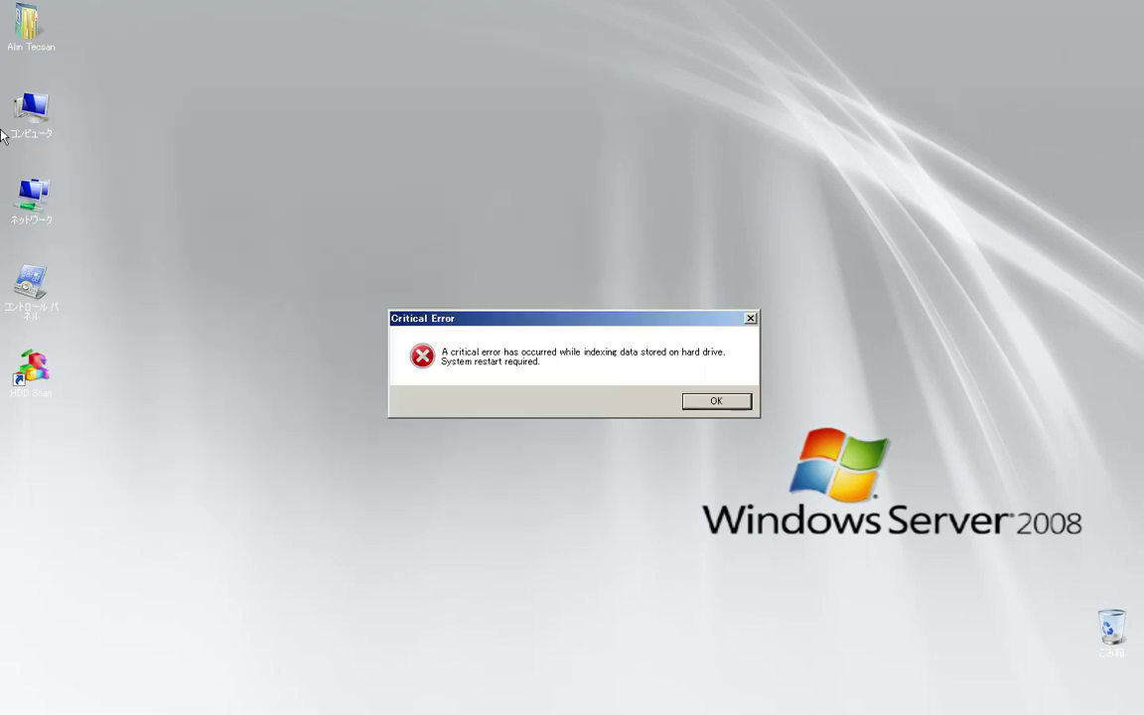
double_click(30, 105)
double_click(169, 145)
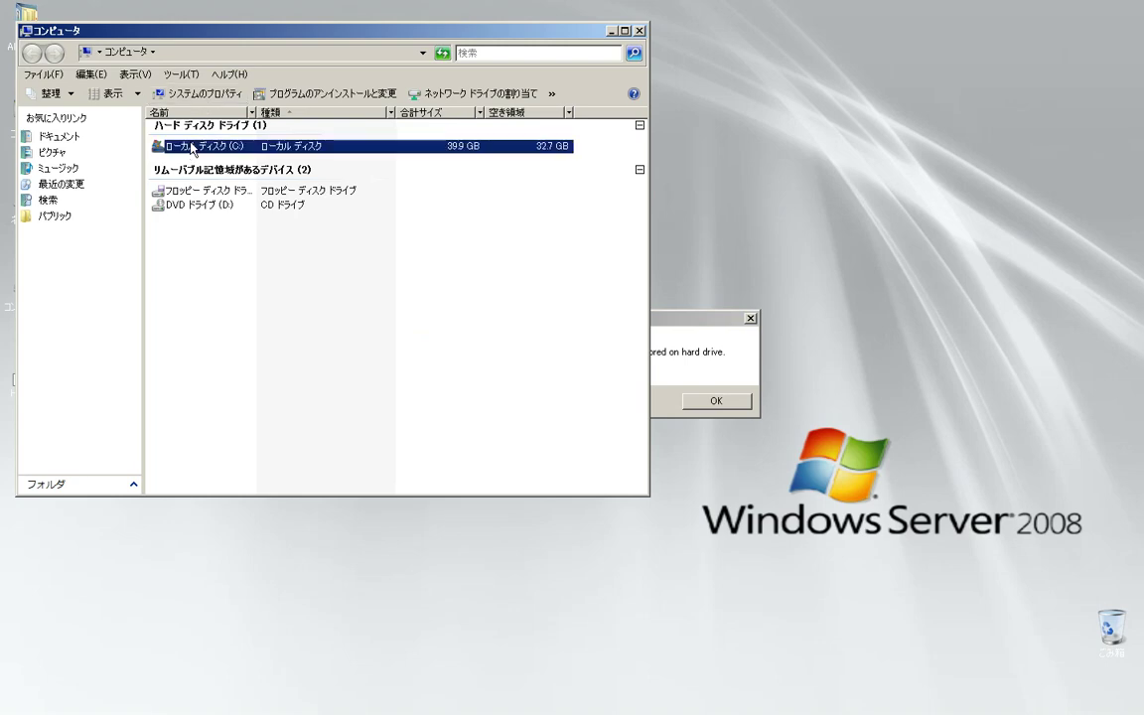
double_click(197, 156)
scroll(188, 298, down, 15)
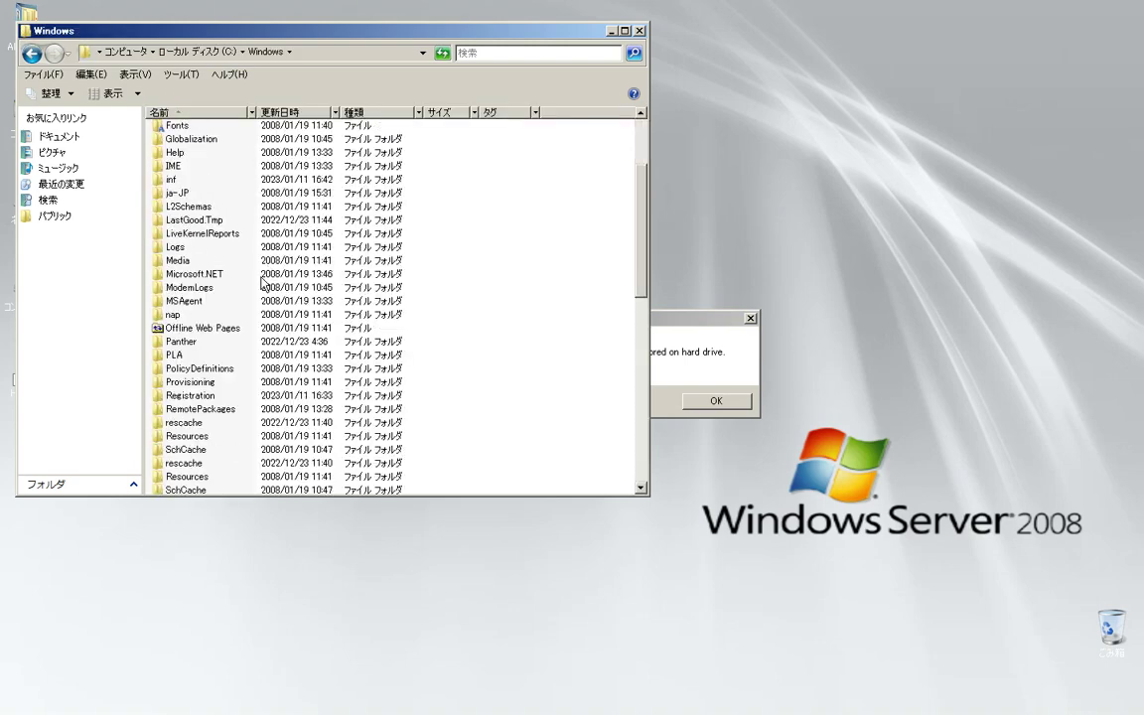
Launch regedit from the Windows folder, allow it to continue, and close the Registry Editor
click(182, 343)
double_click(181, 344)
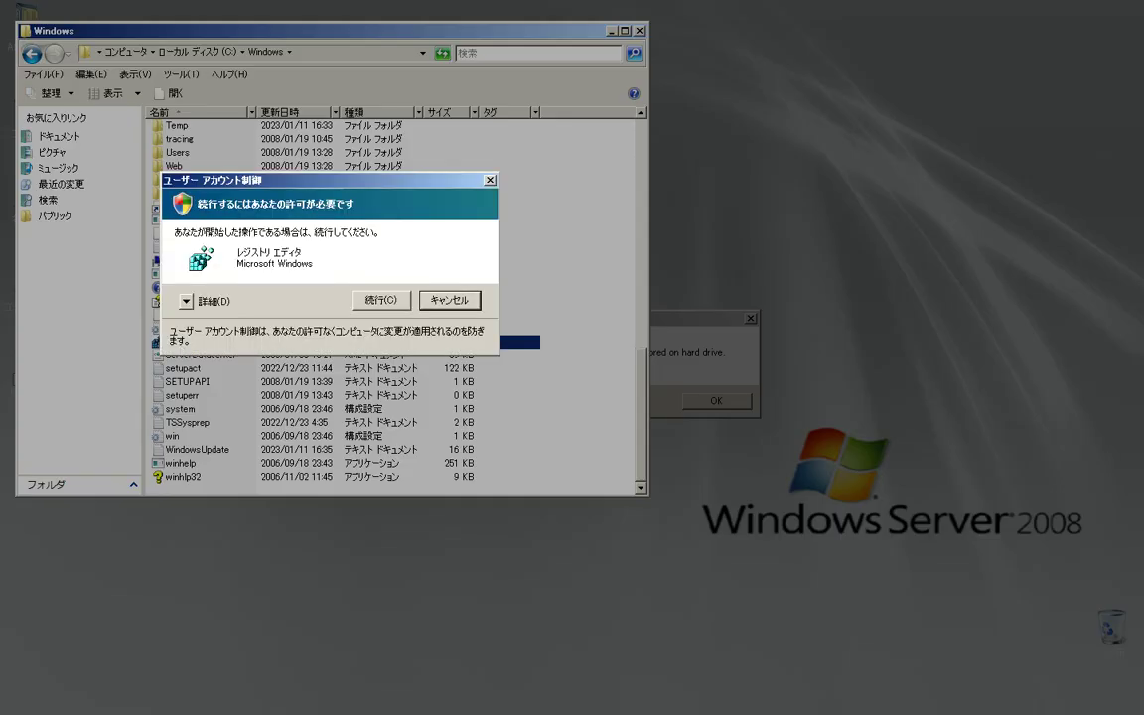
click(397, 297)
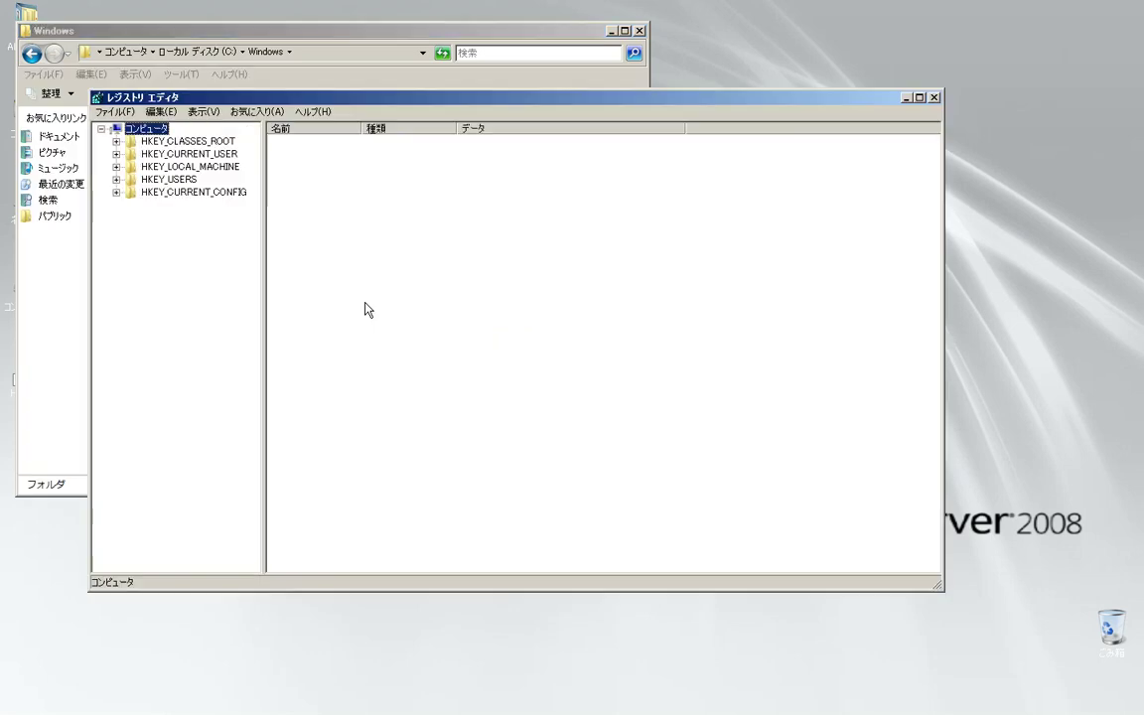
click(933, 97)
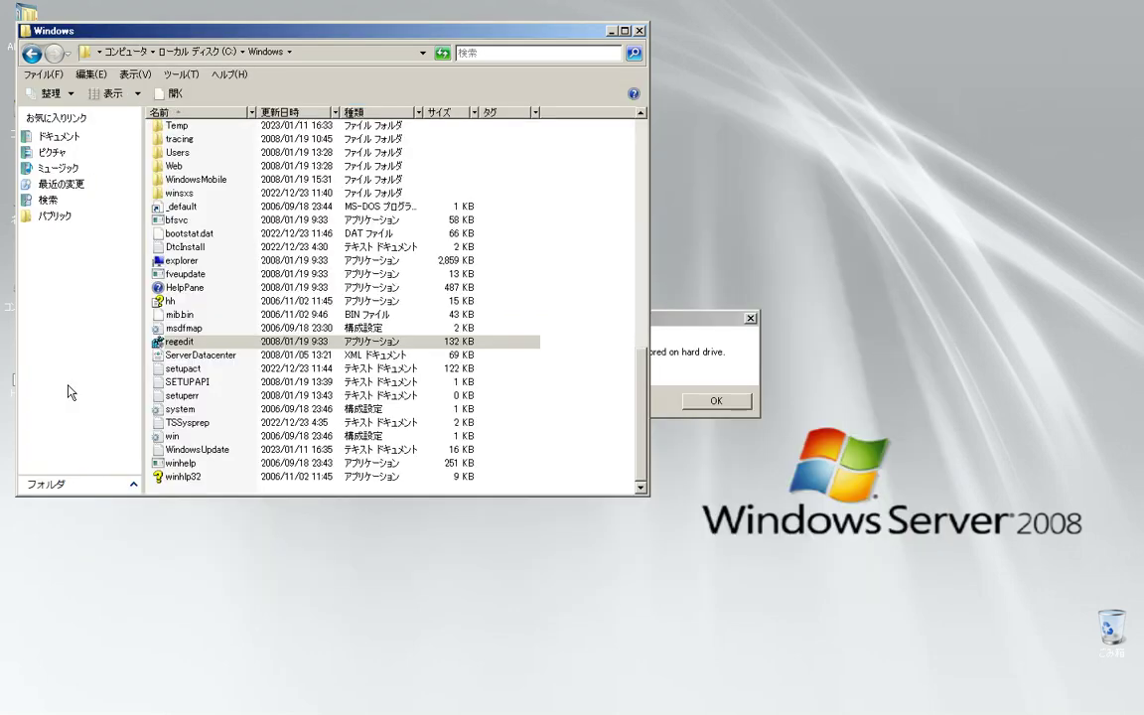
Try to launch winhelp from the Windows folder, and close the folder window
click(179, 260)
click(183, 464)
double_click(183, 464)
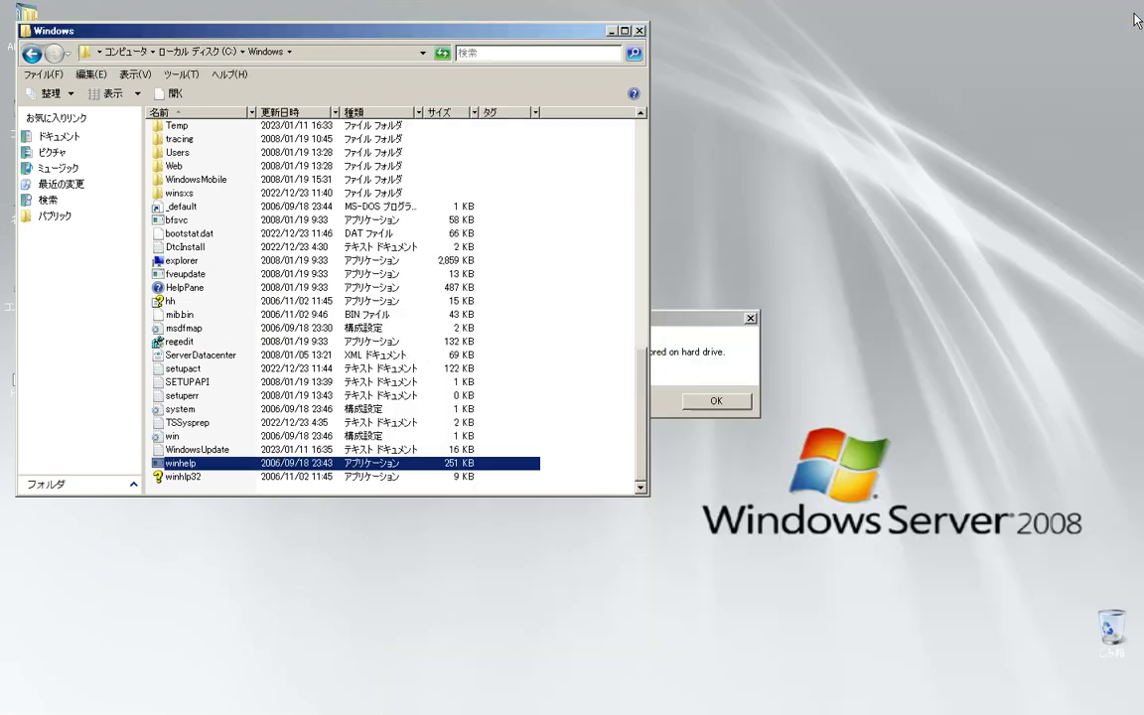
click(1130, 12)
click(638, 31)
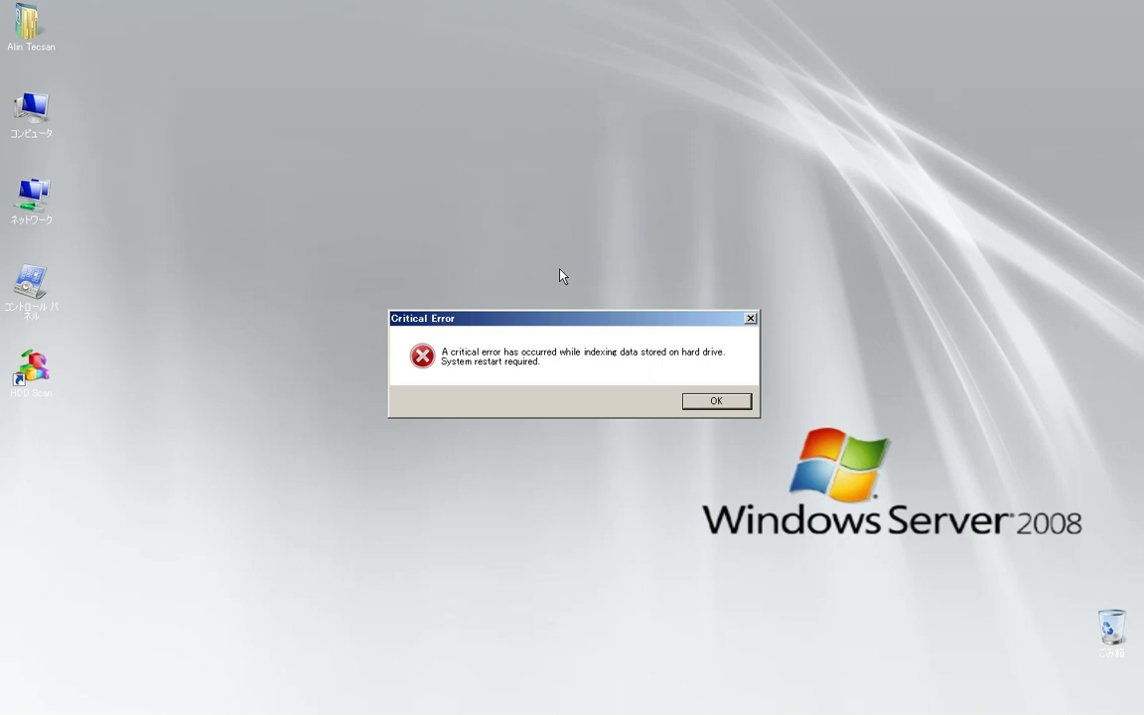
Acknowledge the Critical Error requiring a restart, and close the Initial Configuration Tasks window once the server is running again
key(Return)
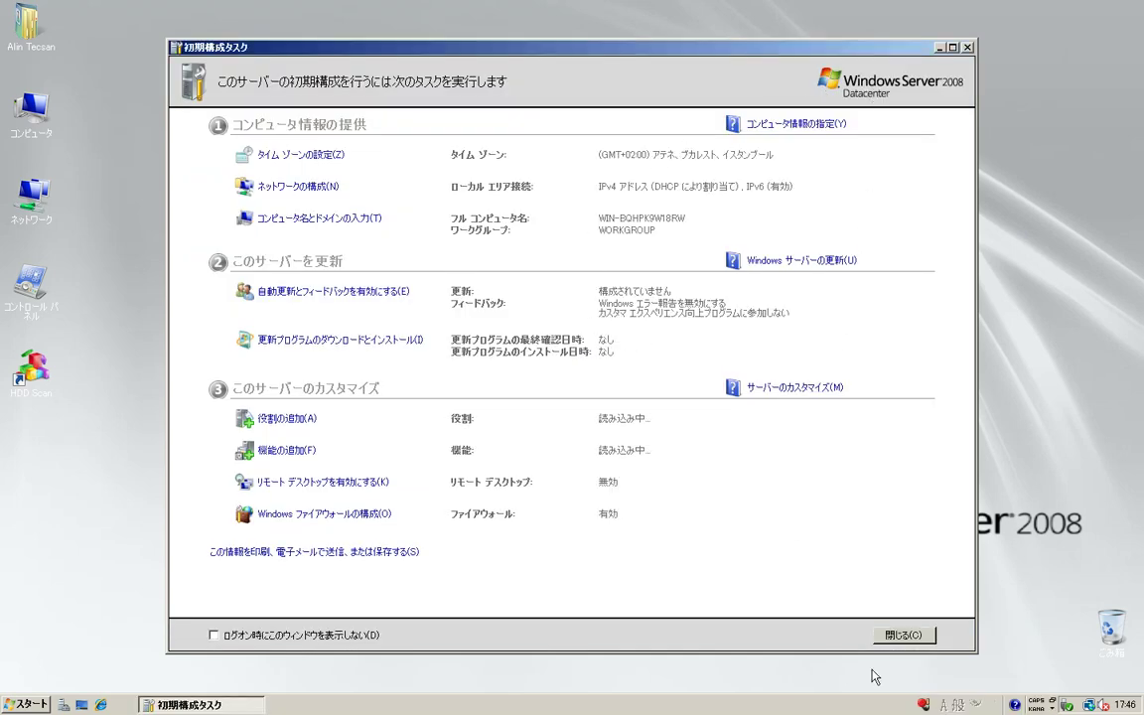
click(905, 636)
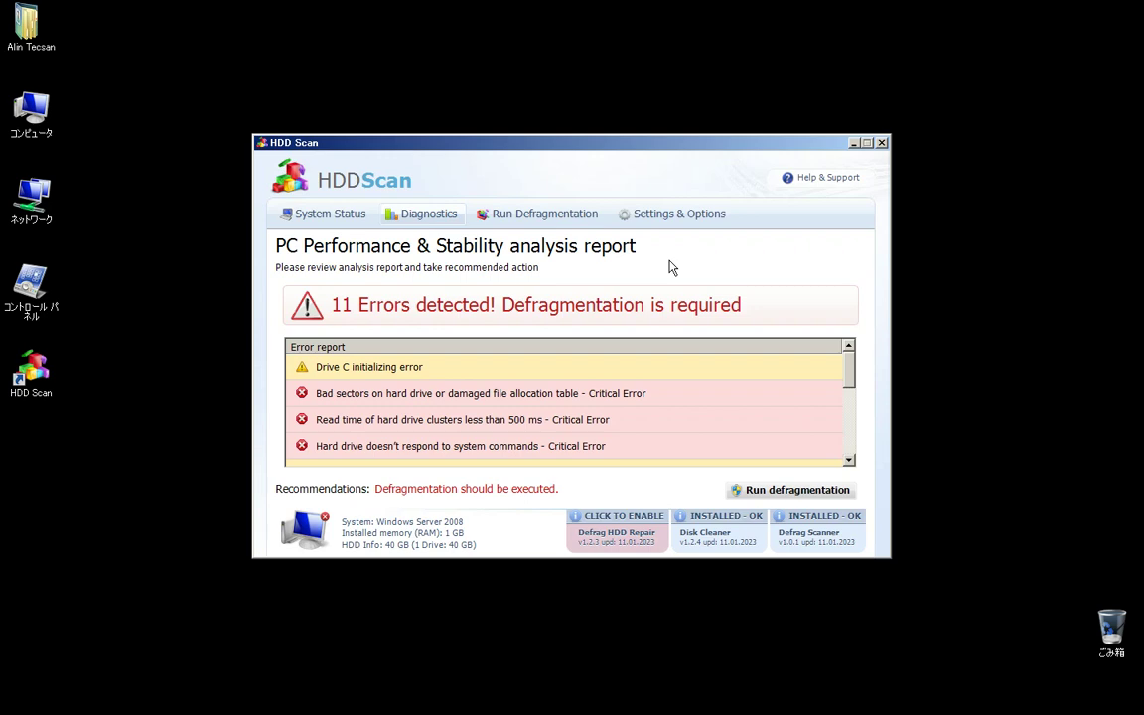
Check the running processes in Task Manager twice through the Windows security screen, closing it each time
key(ctrl+alt+Delete)
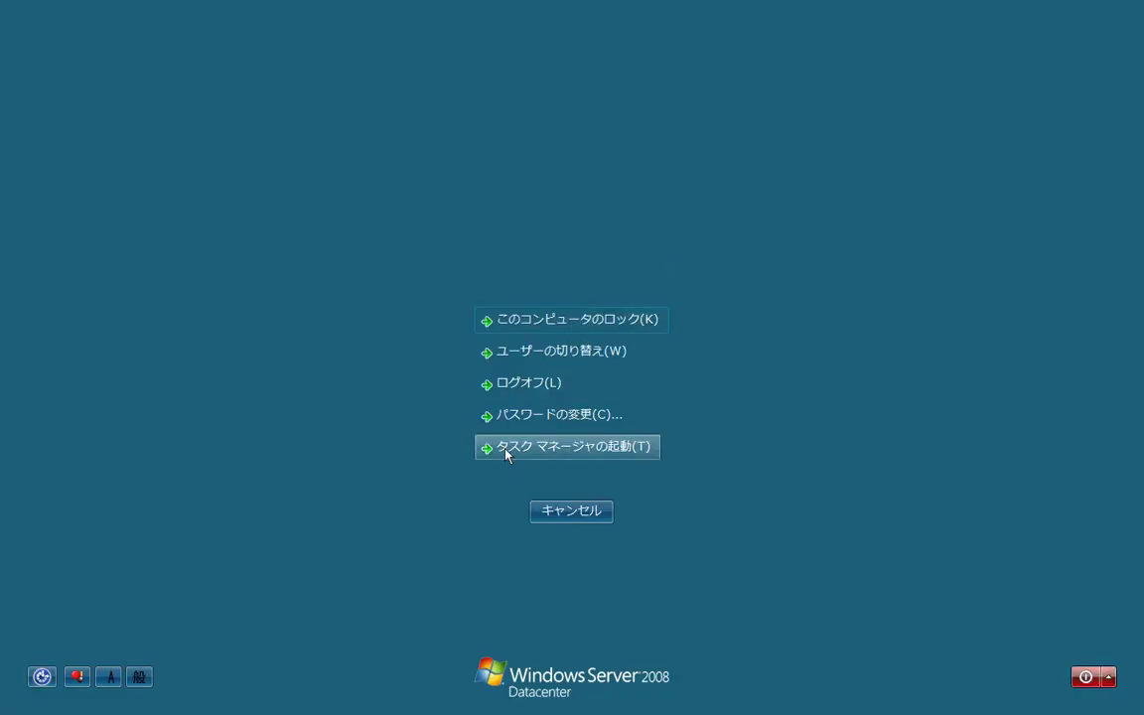
click(556, 447)
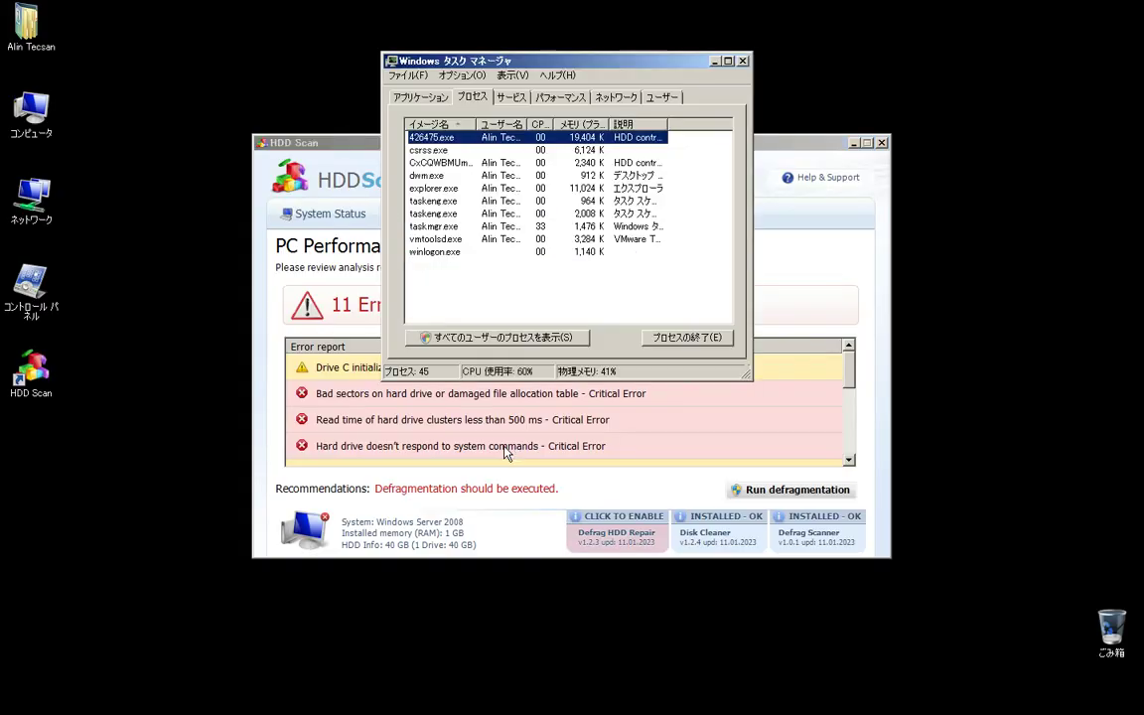
click(739, 64)
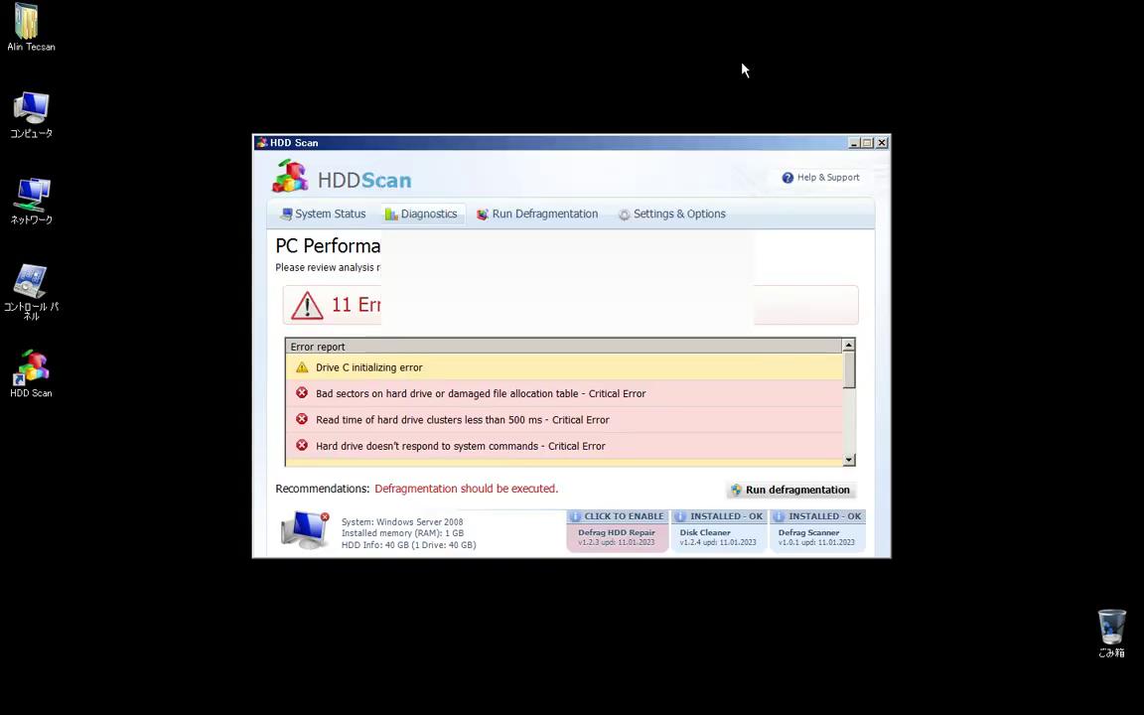
key(ctrl+alt+Delete)
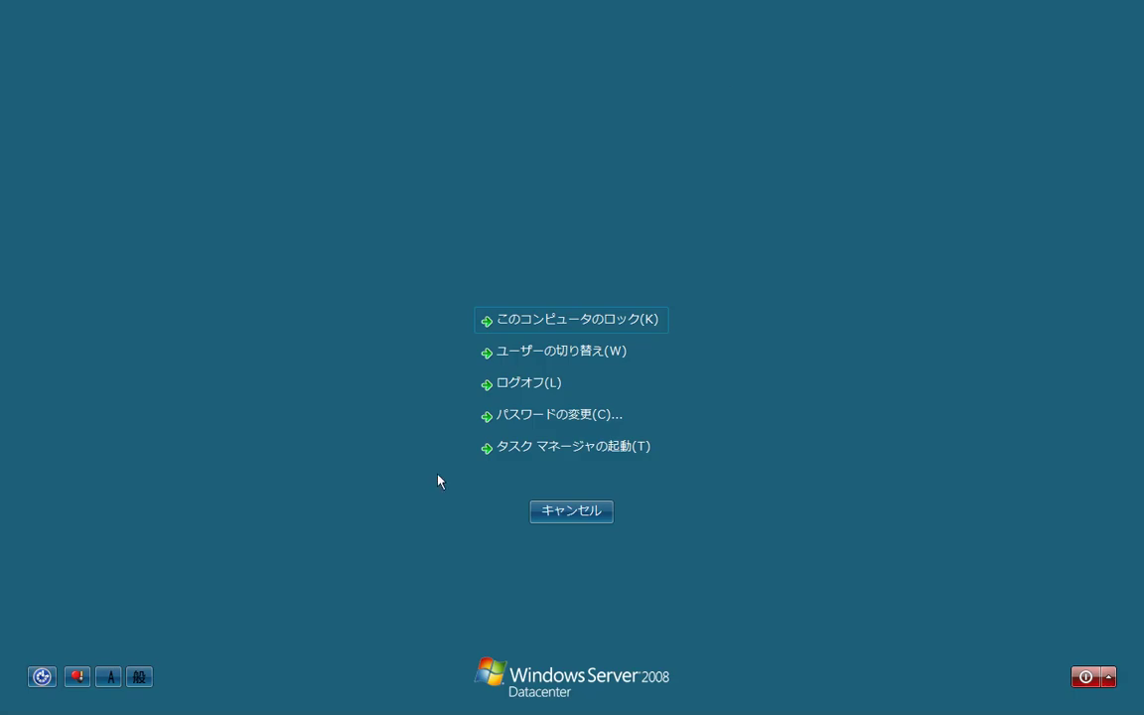
click(507, 447)
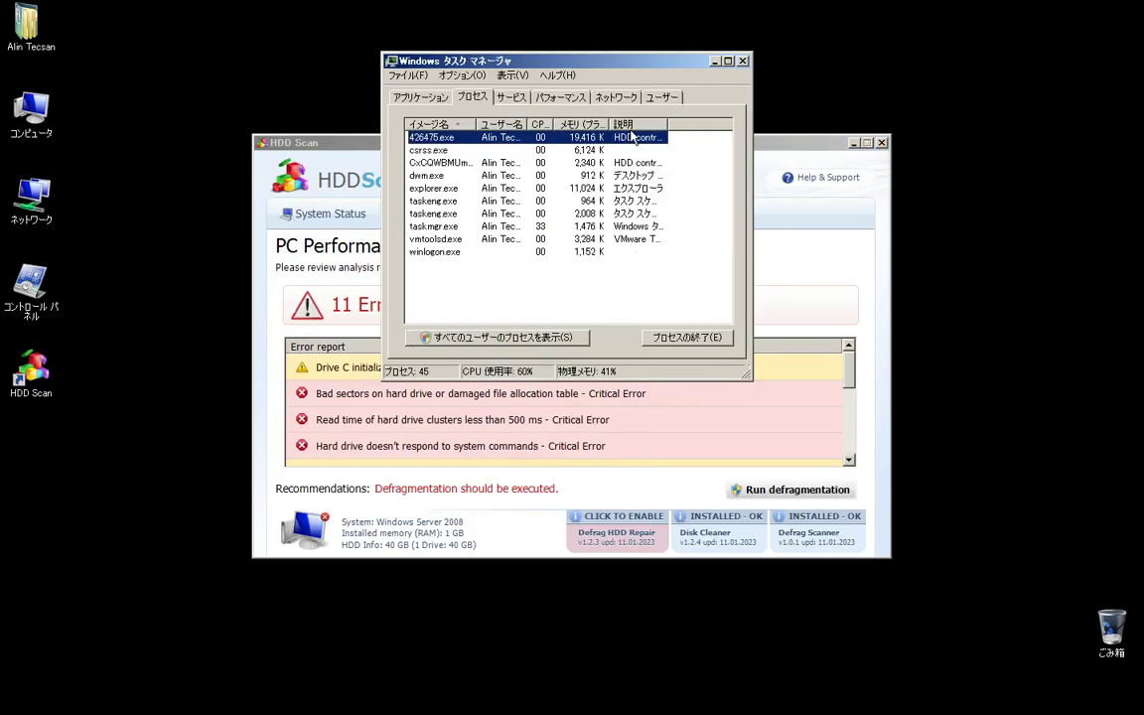
click(742, 61)
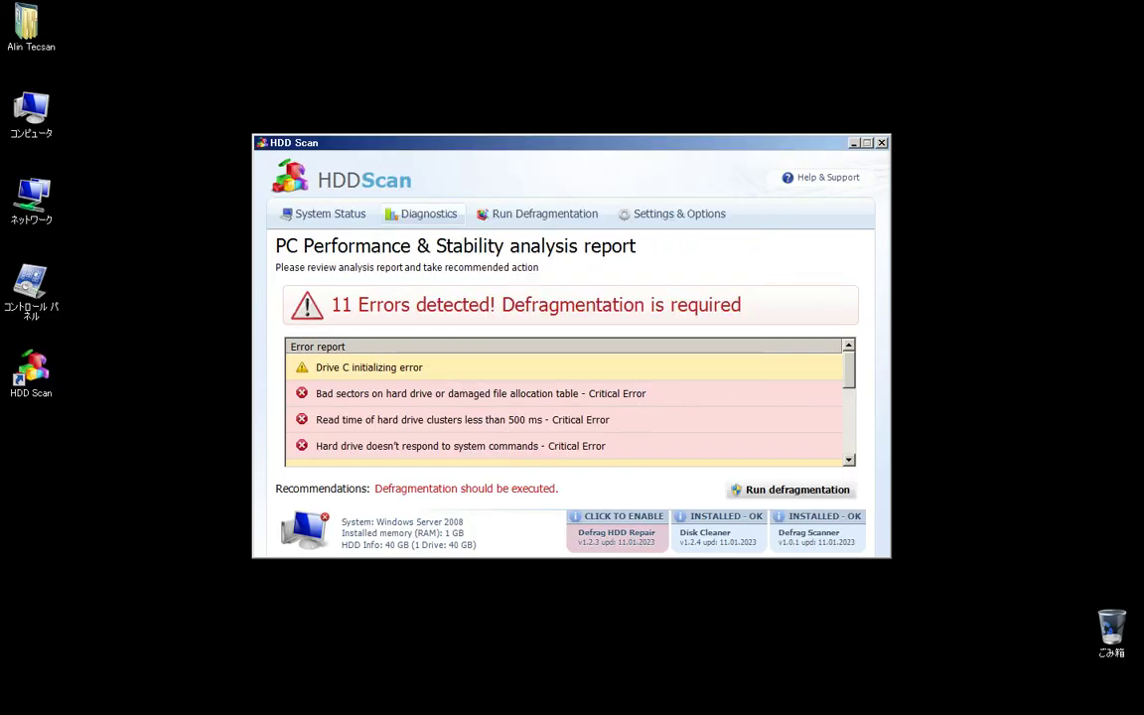
Open and close Command Prompt, try to open it again, and postpone the hard disk problem warning with "Ask me again later"
key(super)
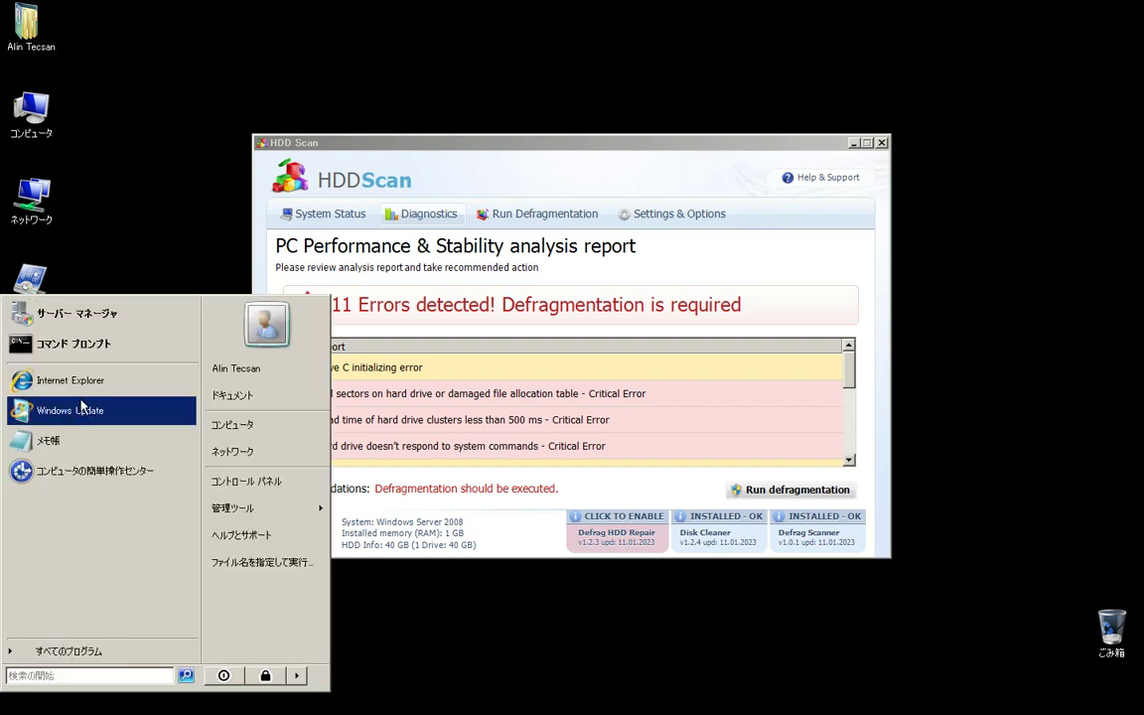
click(80, 344)
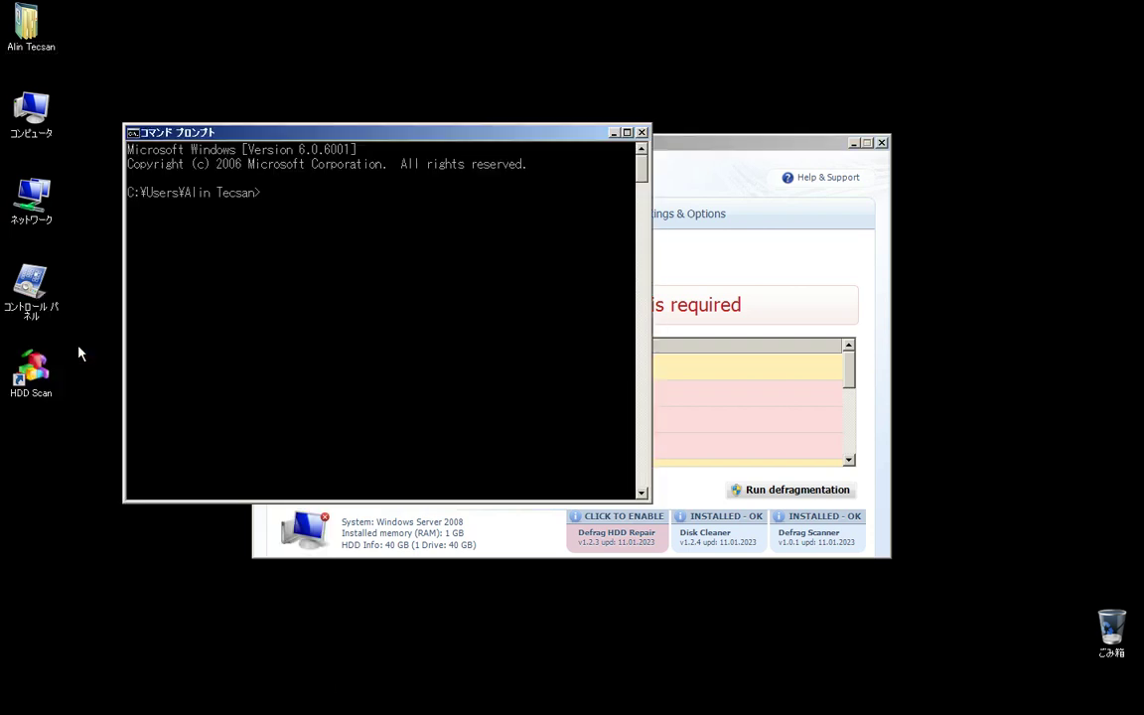
click(641, 132)
key(super)
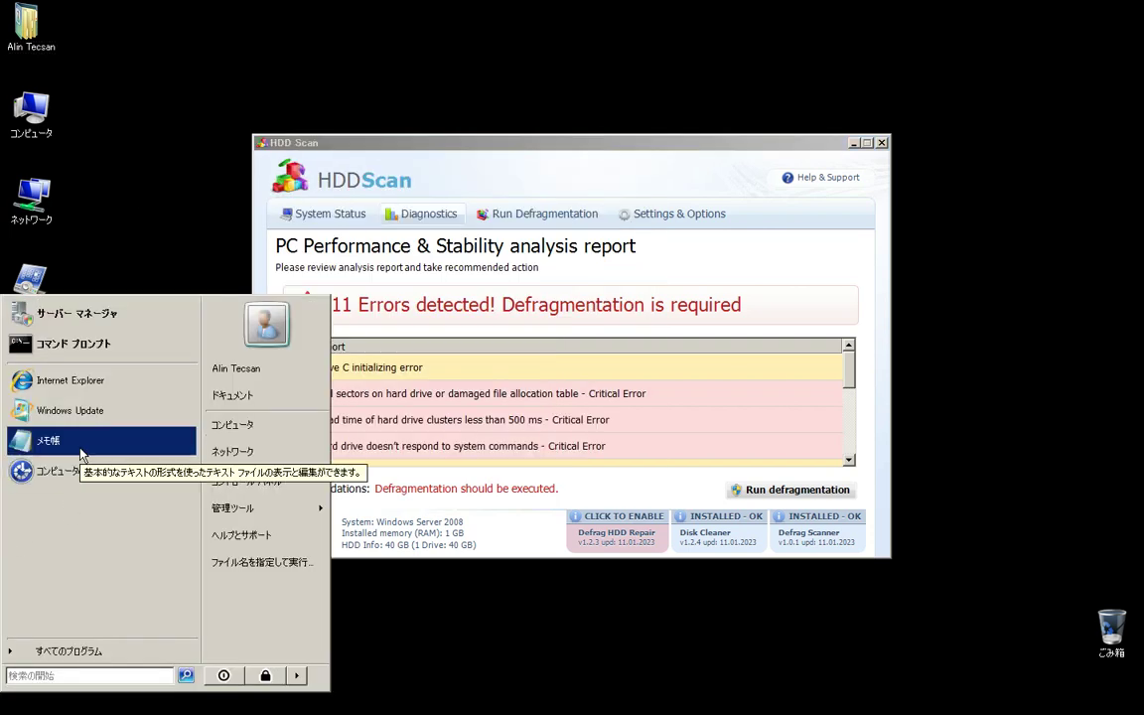
click(103, 341)
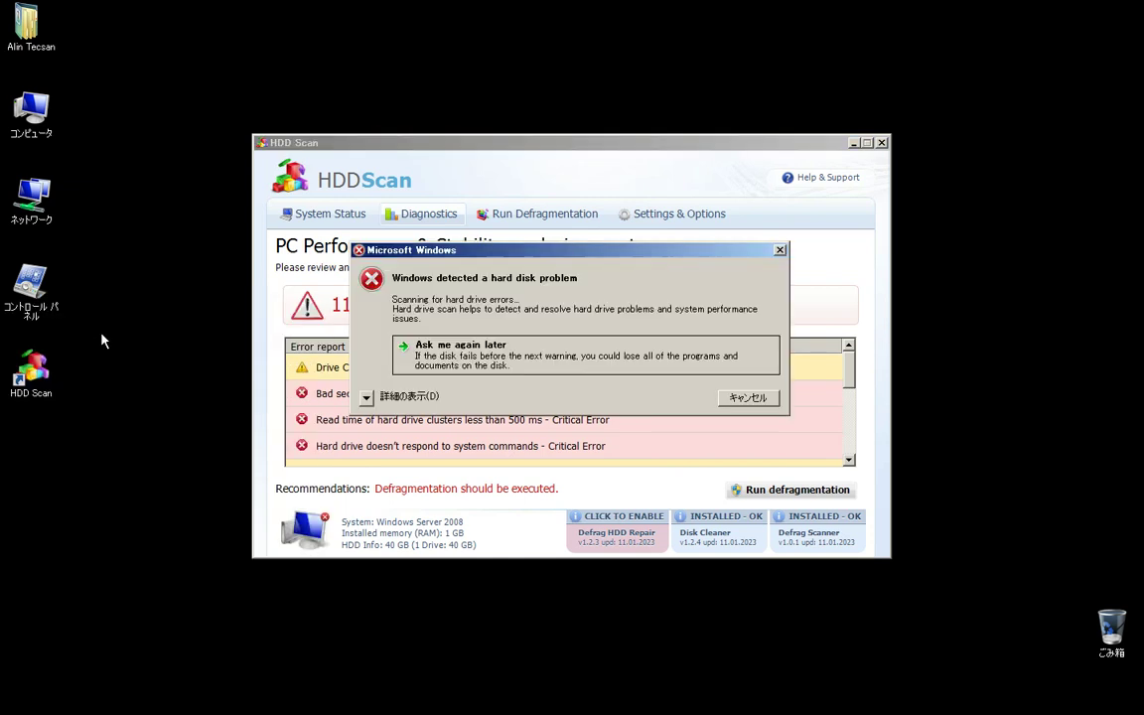
click(486, 356)
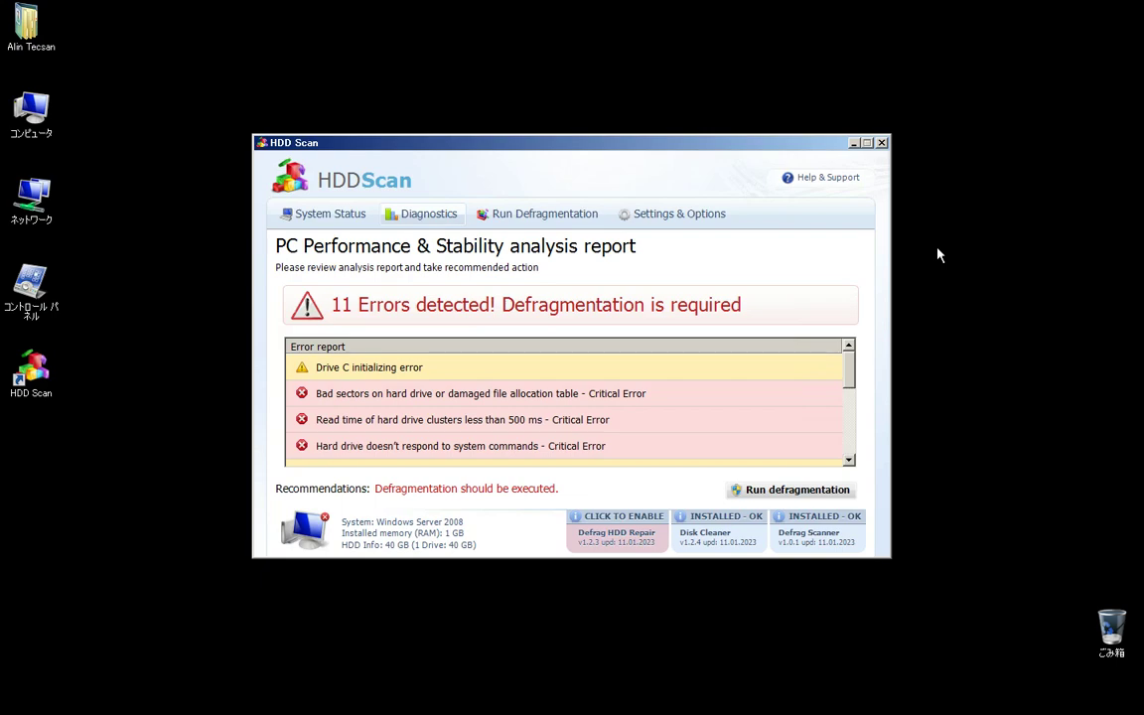
Reopen Task Manager to recheck the running processes, and close it
key(ctrl+alt+Delete)
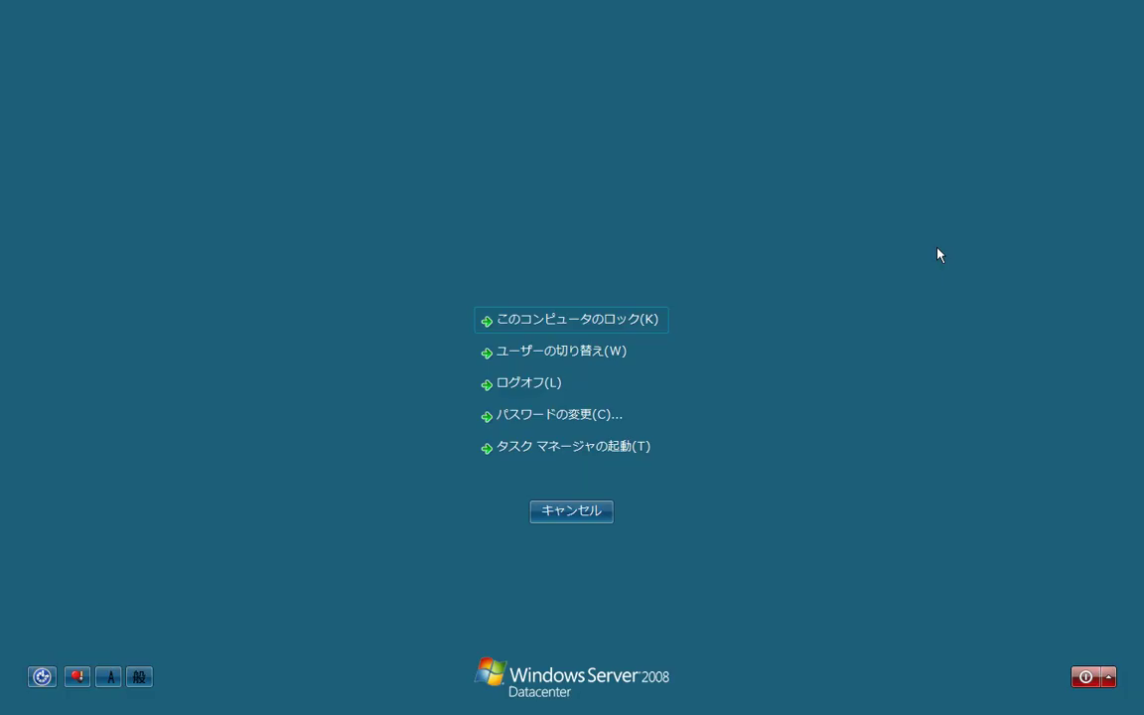
click(576, 448)
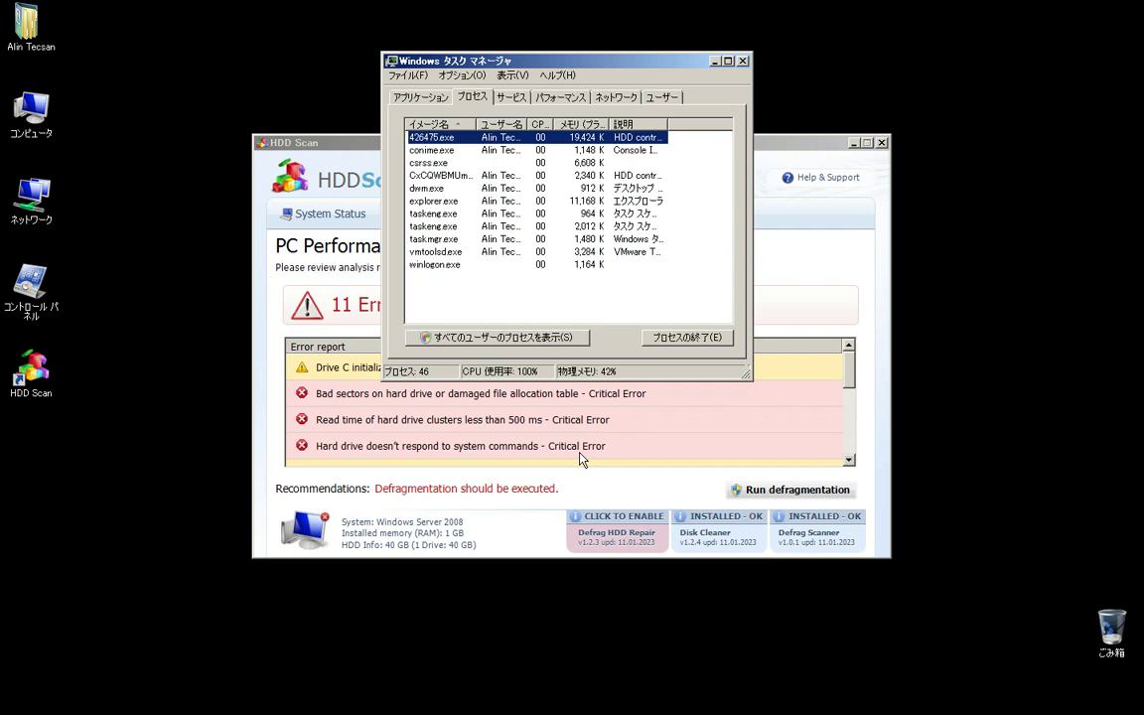
click(743, 60)
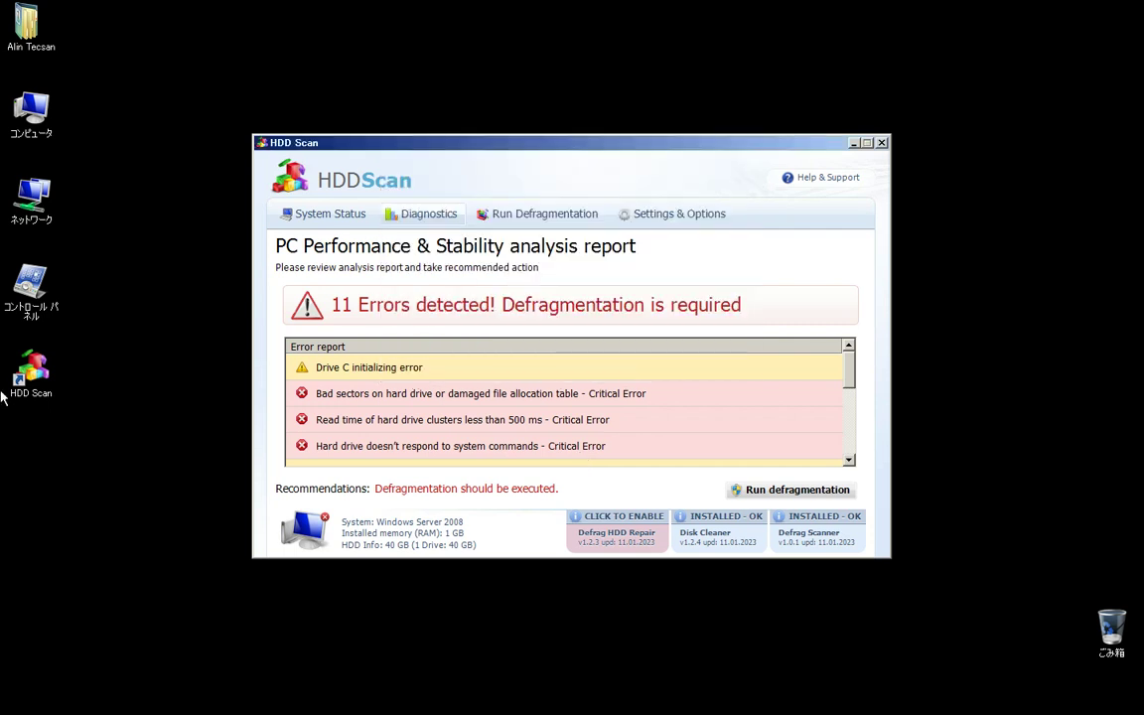
Expand the details of the new hard disk problem warning, and postpone it with "Ask me again later"
key(super)
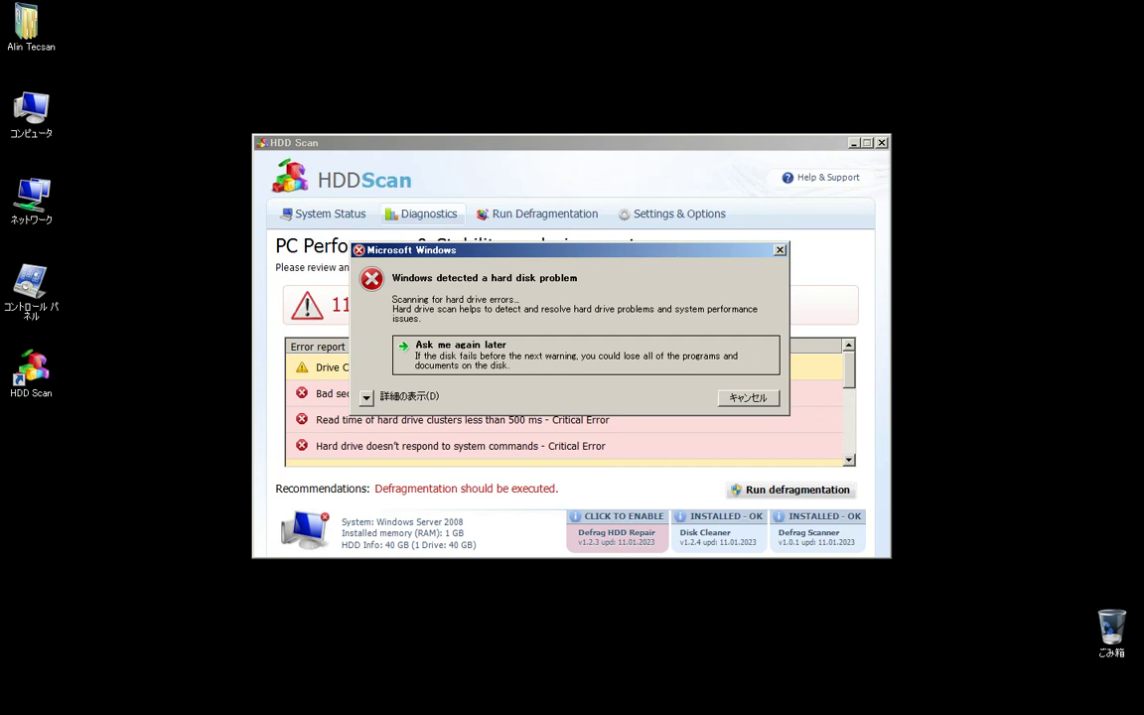
click(366, 398)
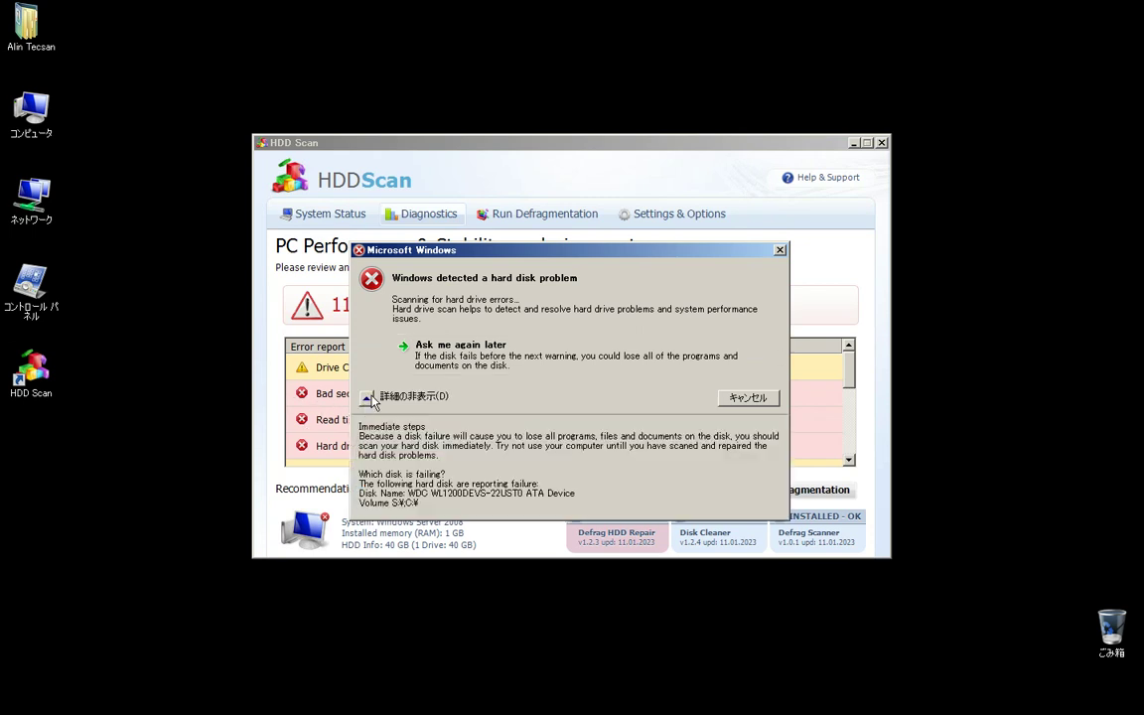
click(434, 362)
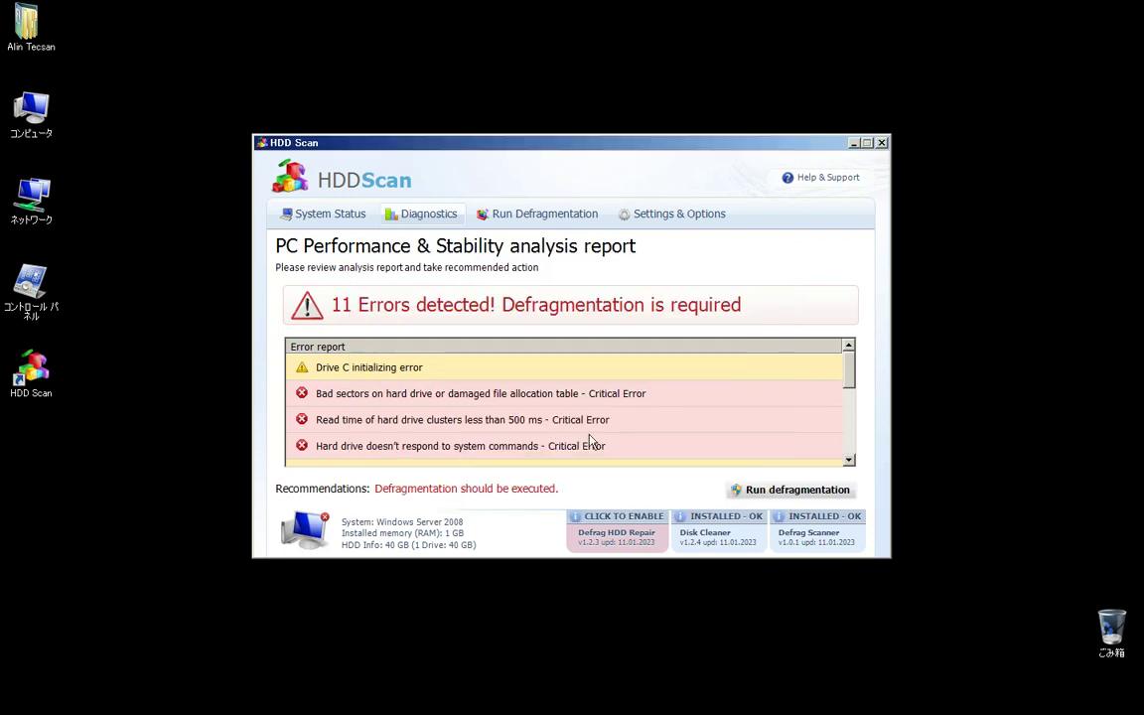
Run the recommended defragmentation in HDD Scan, and try to open Task Manager while it is in progress
click(759, 491)
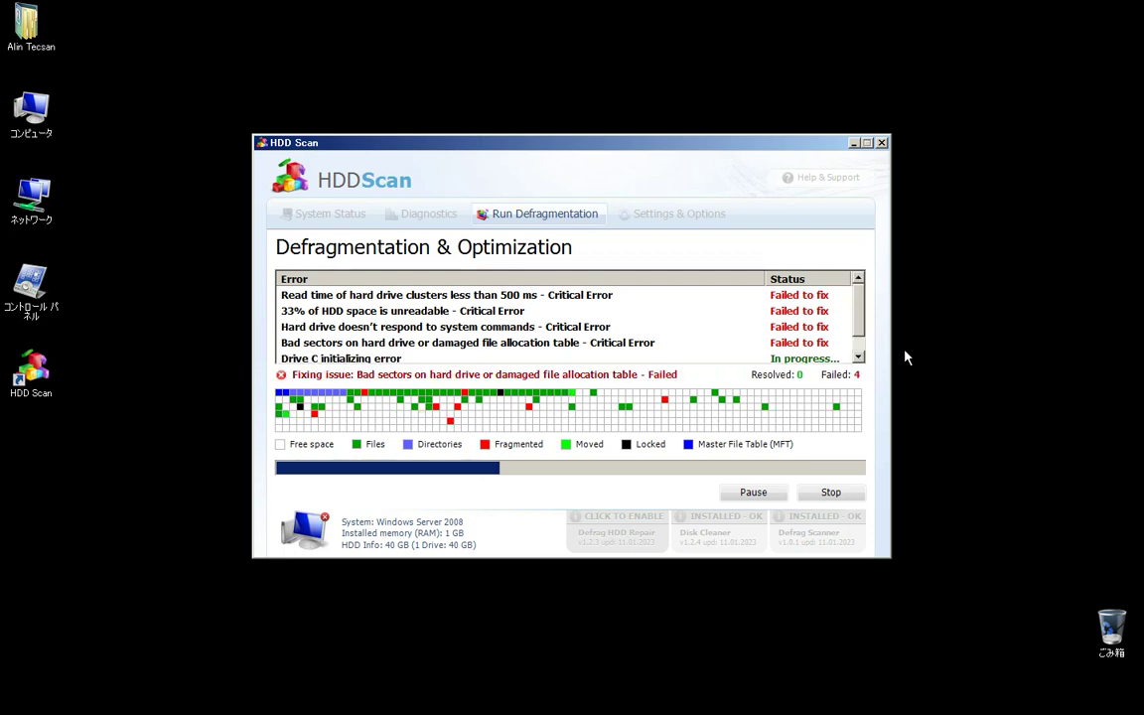
click(971, 322)
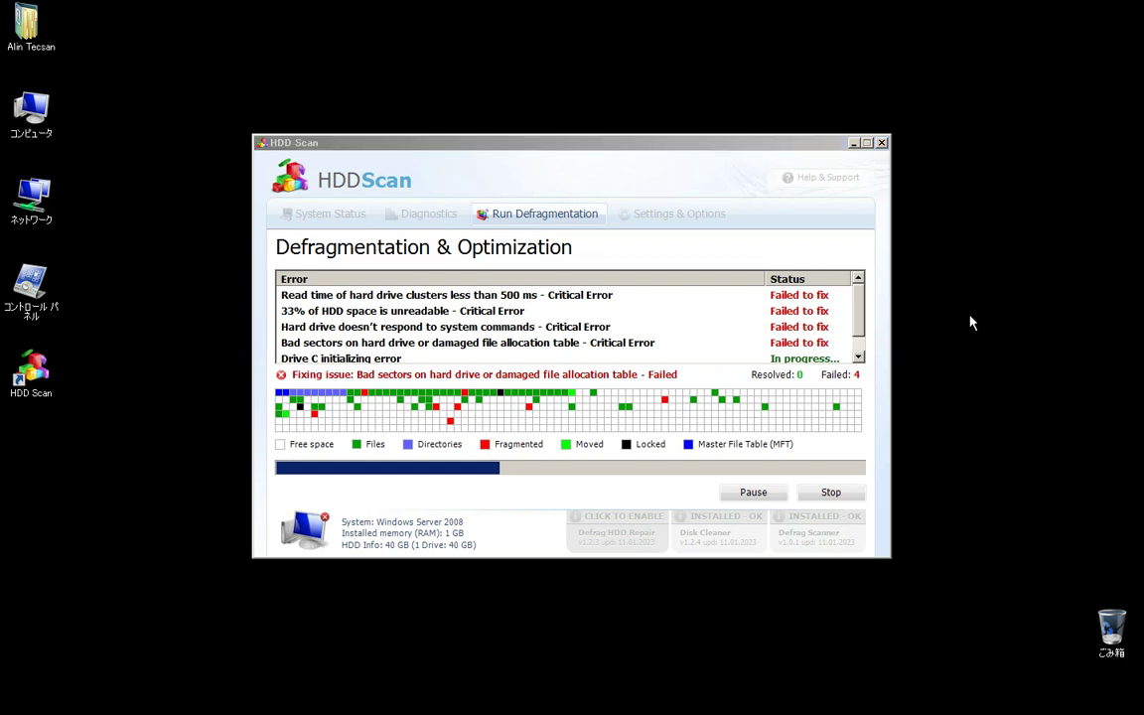
key(ctrl+alt+Delete)
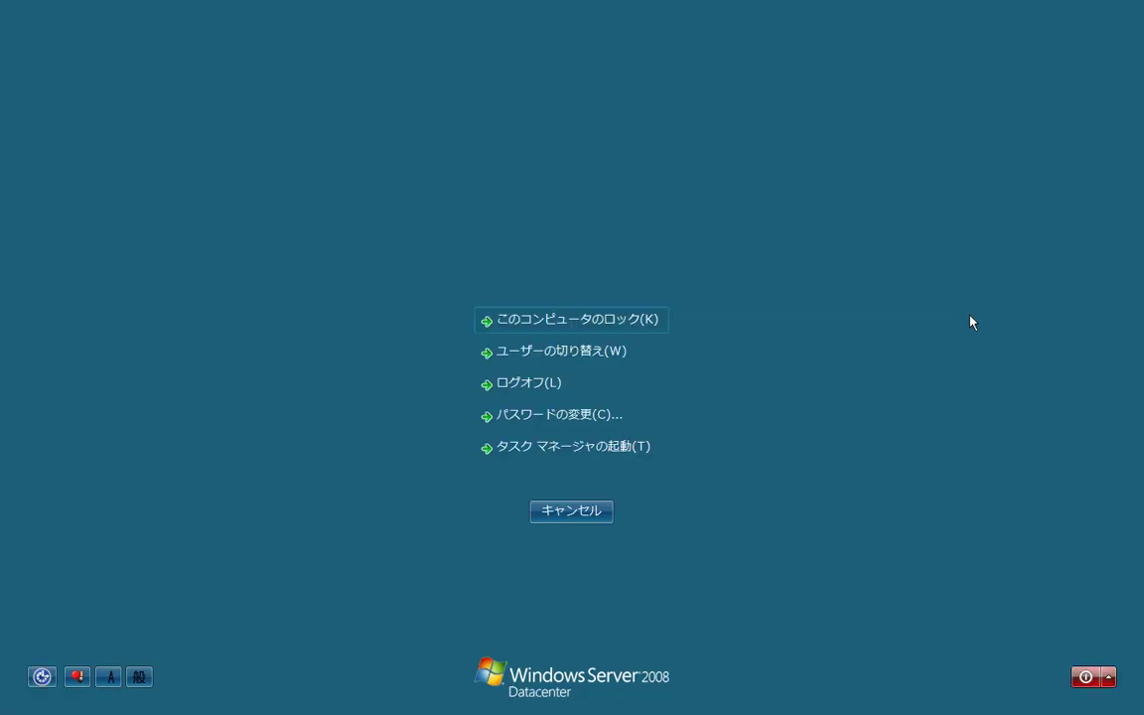
click(615, 449)
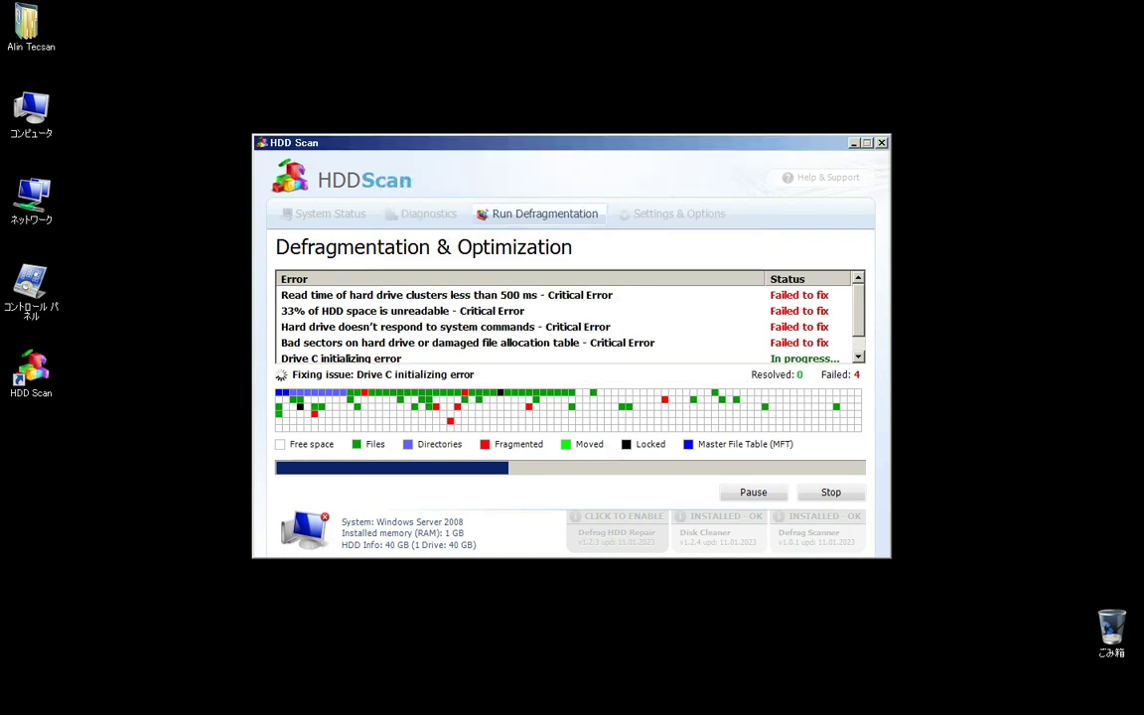
Browse the C drive and the Documents folder, try to open its Programs folder, and close the Explorer window
double_click(28, 125)
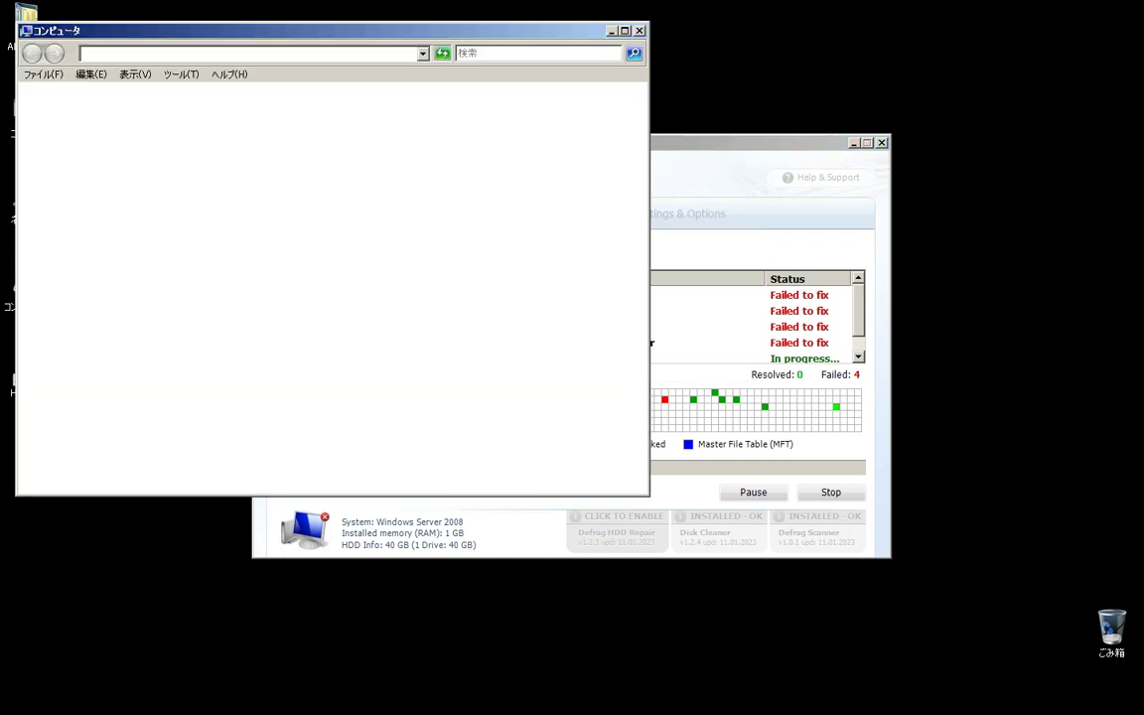
double_click(204, 146)
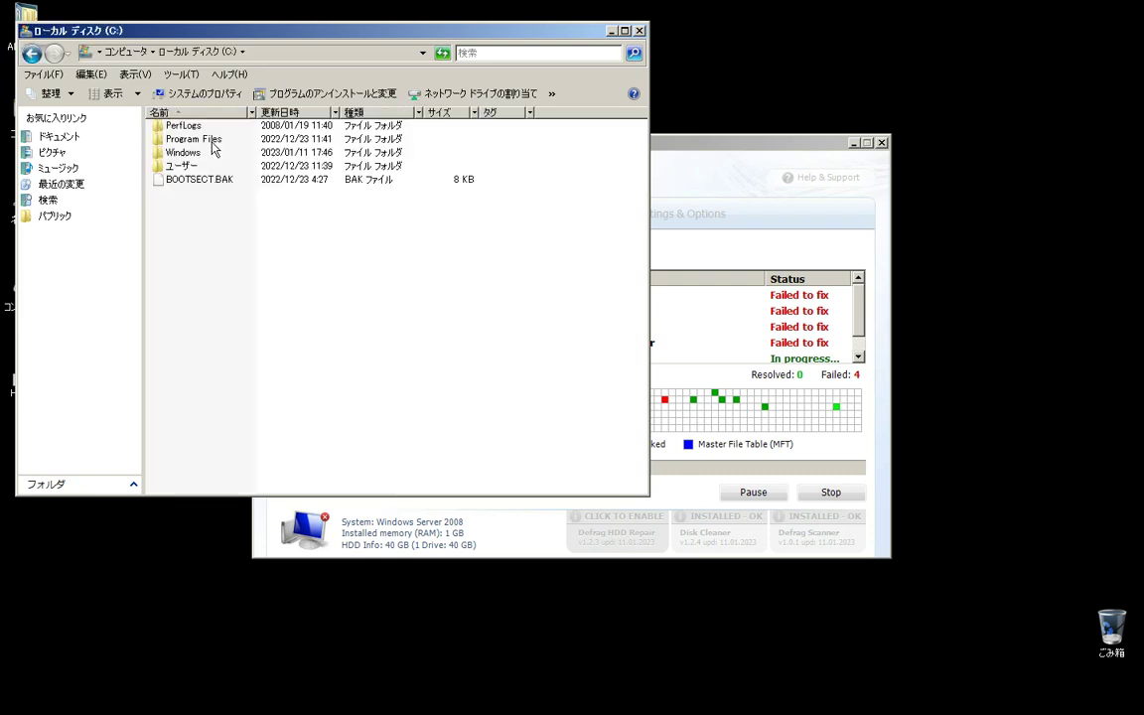
click(56, 142)
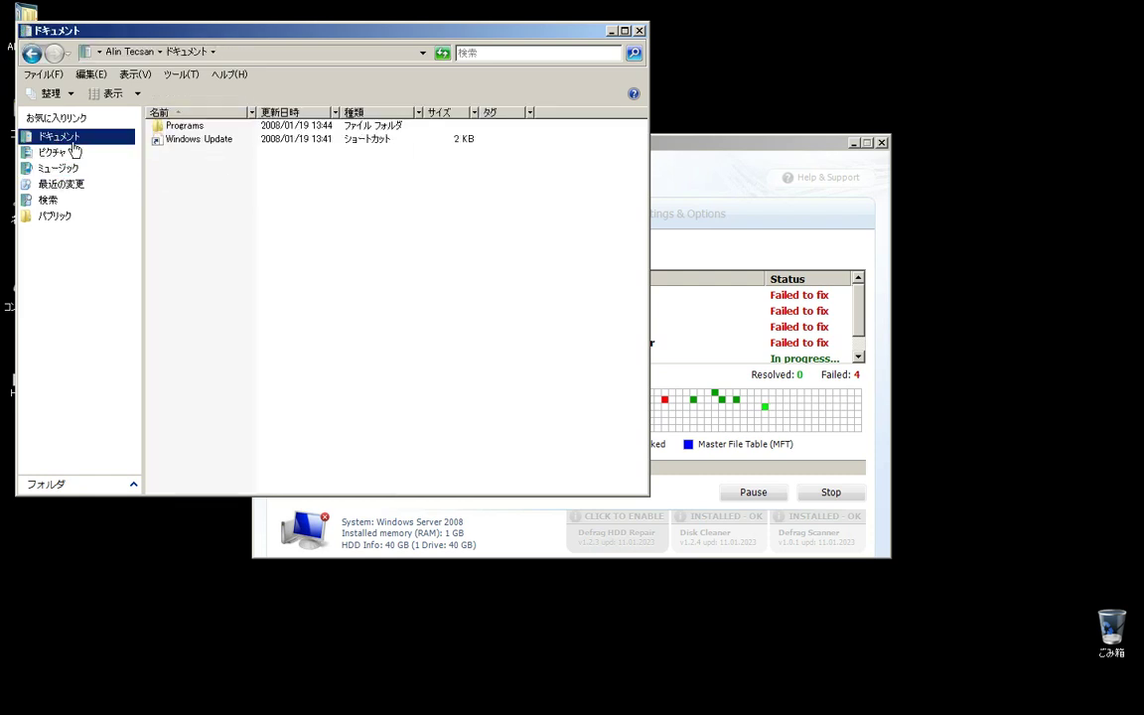
double_click(184, 129)
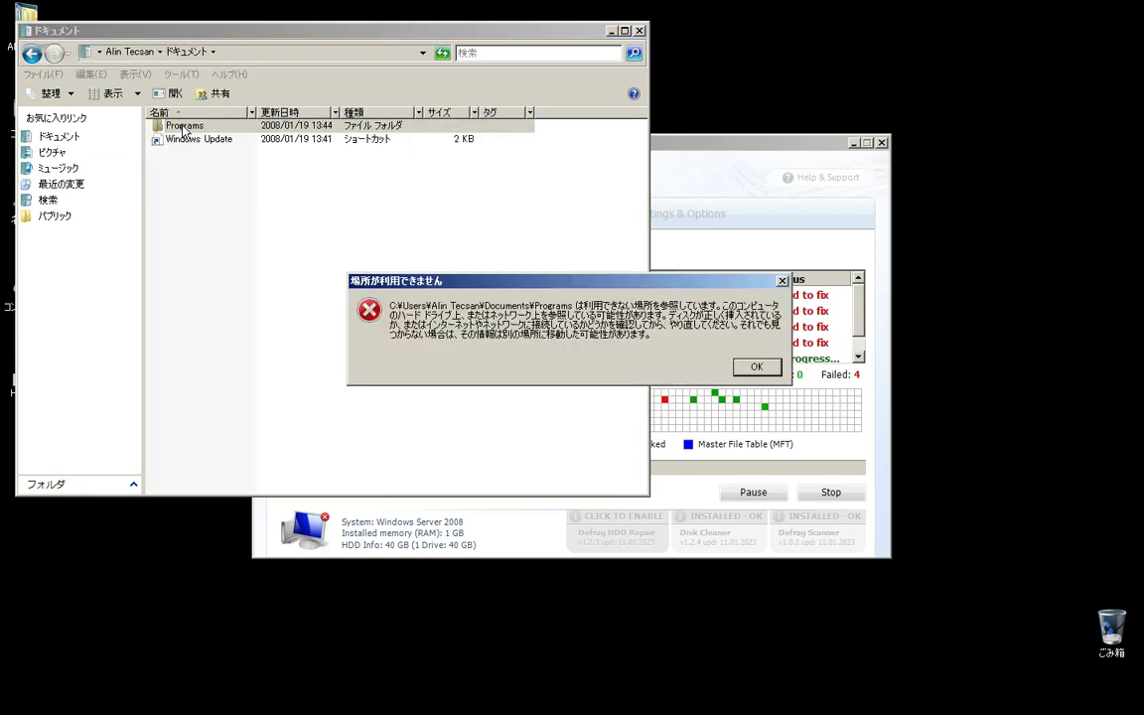
click(756, 366)
click(64, 139)
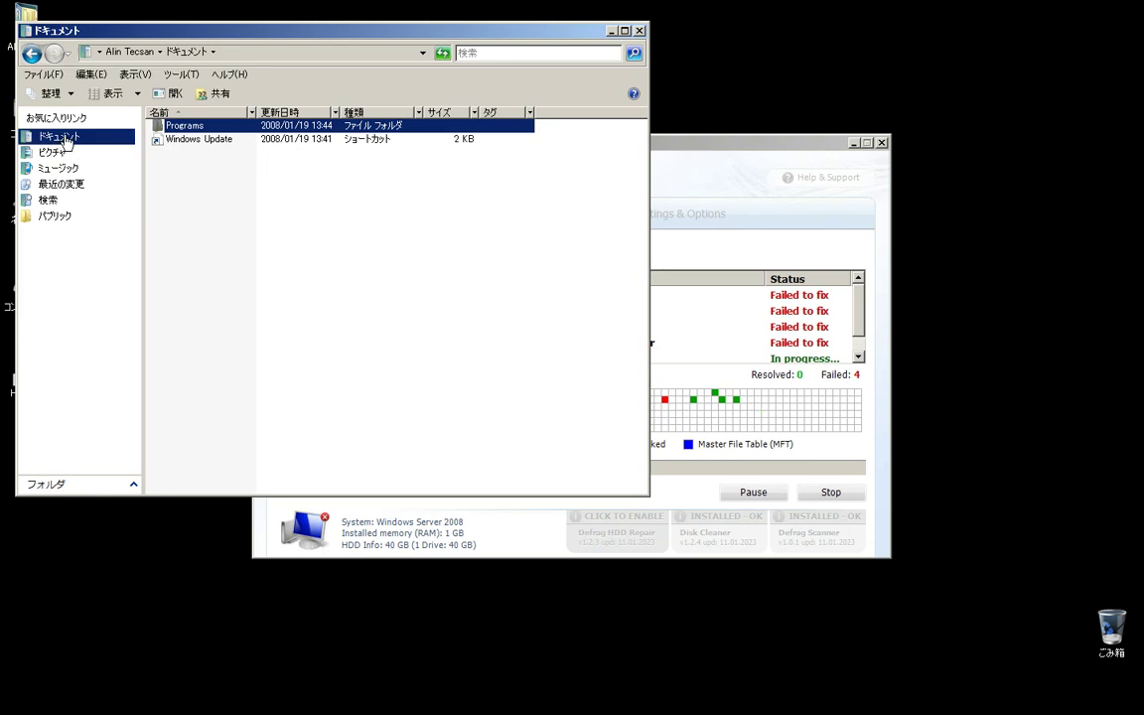
click(639, 31)
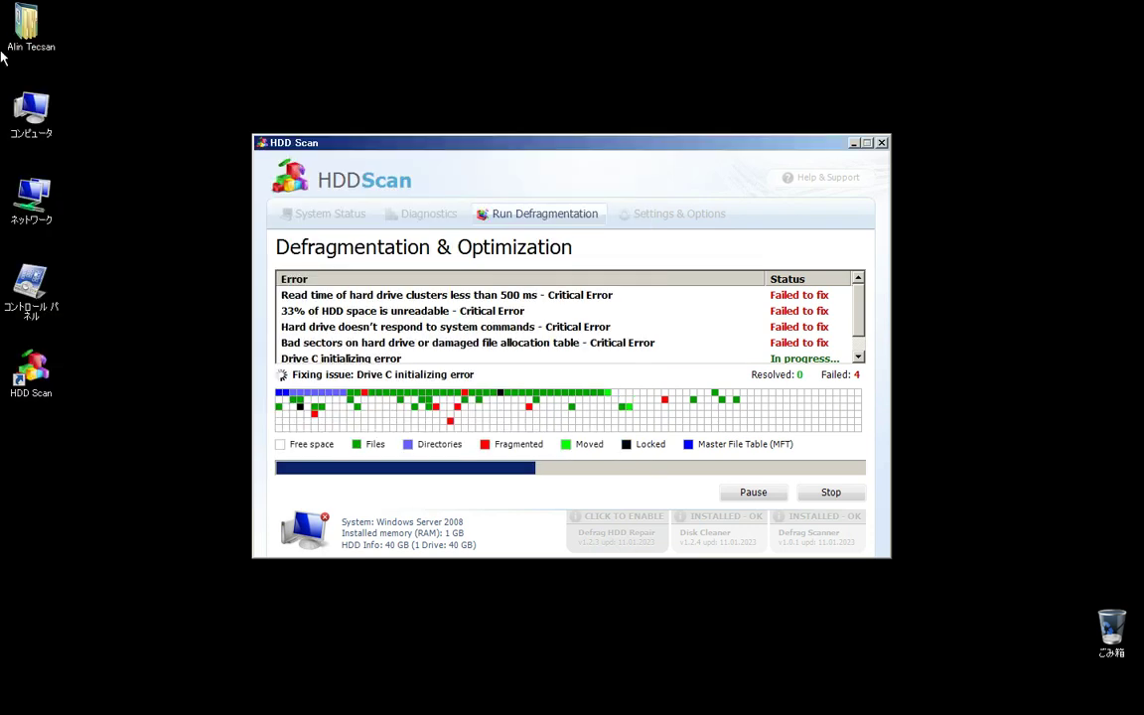
Launch the Remove Fake Antivirus application from the user's Downloads folder, and close the folder window
double_click(10, 44)
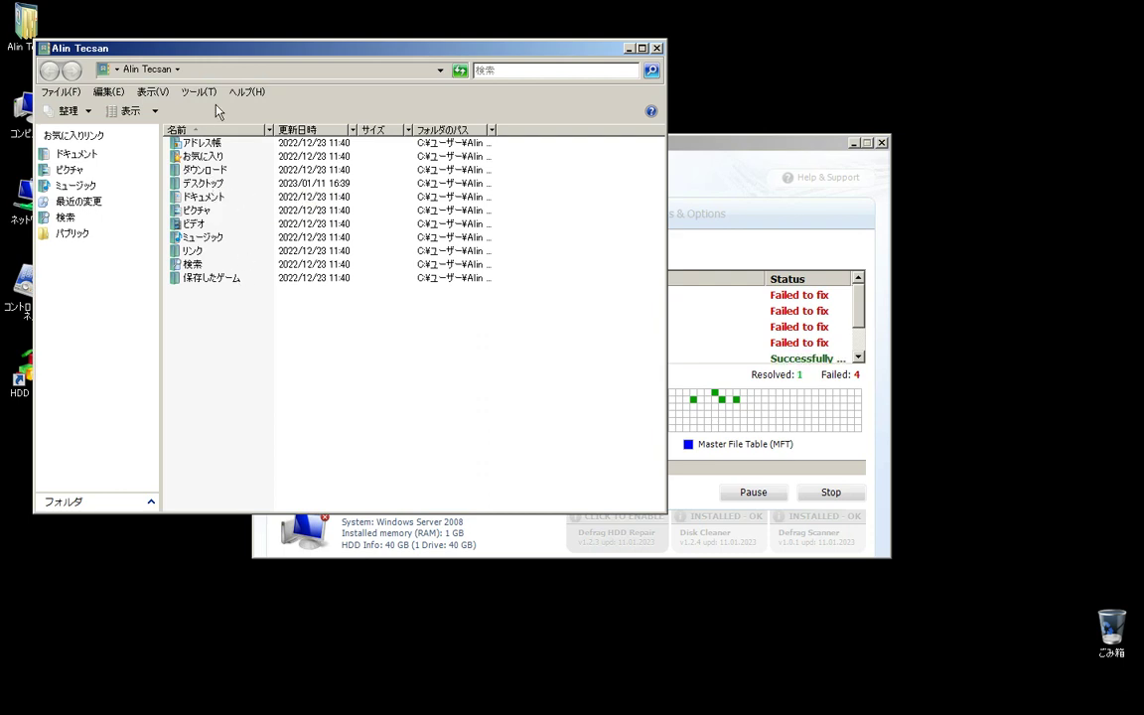
click(124, 110)
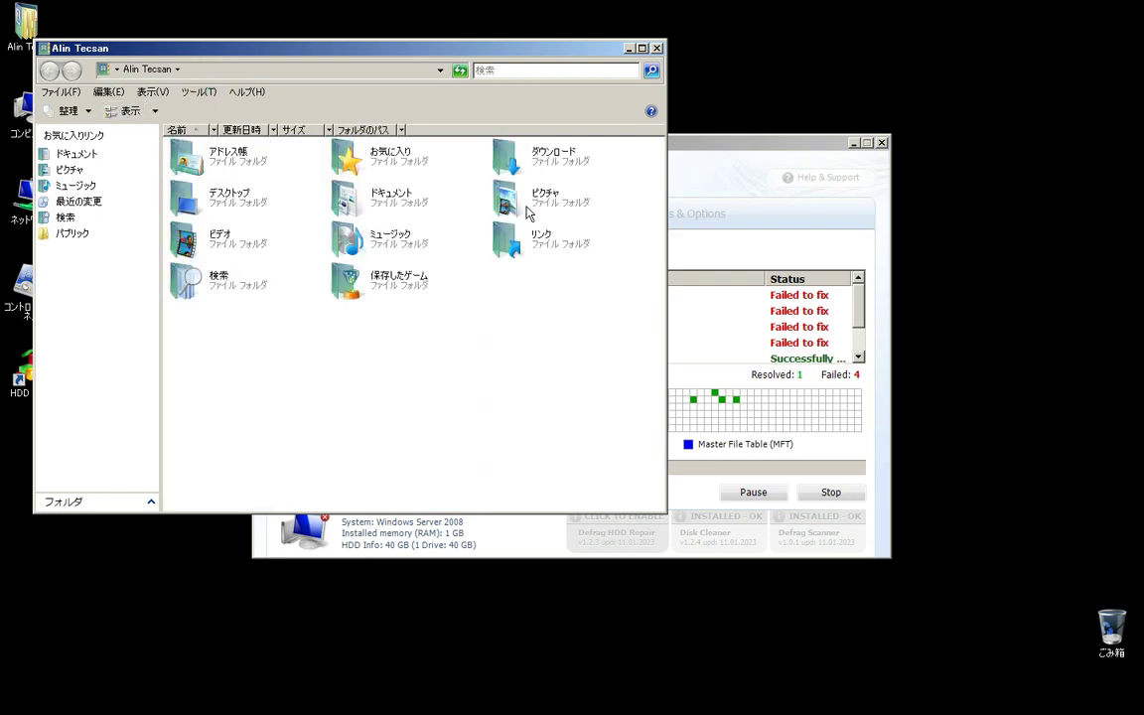
double_click(485, 147)
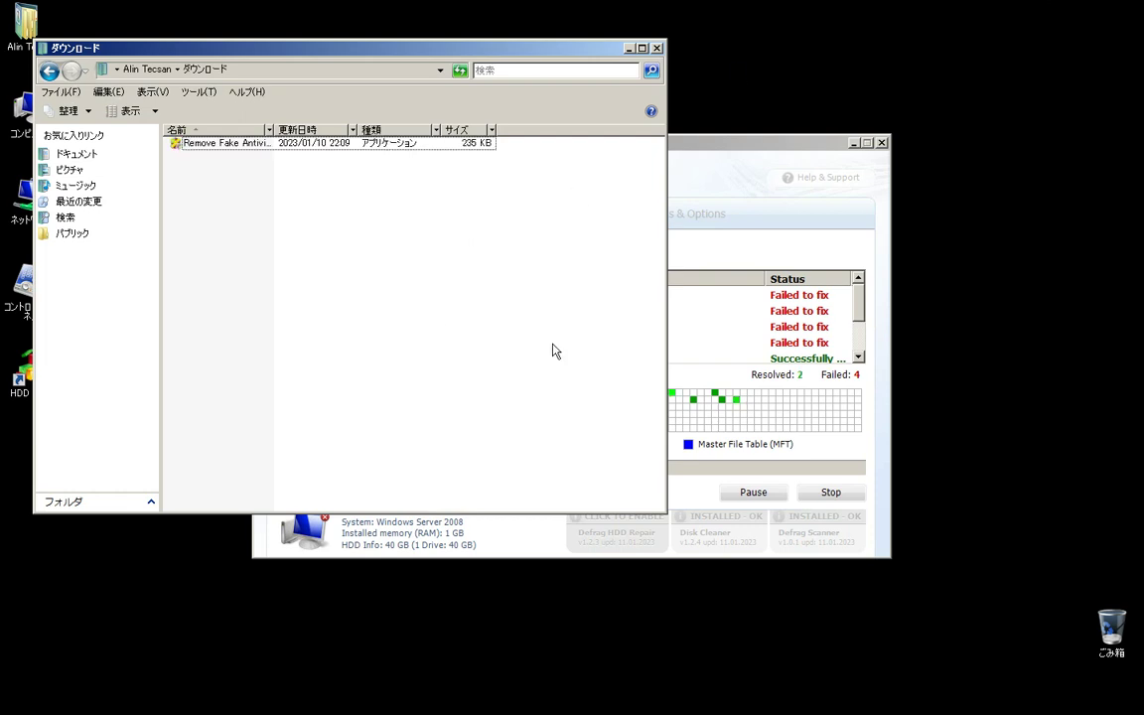
click(332, 147)
double_click(335, 147)
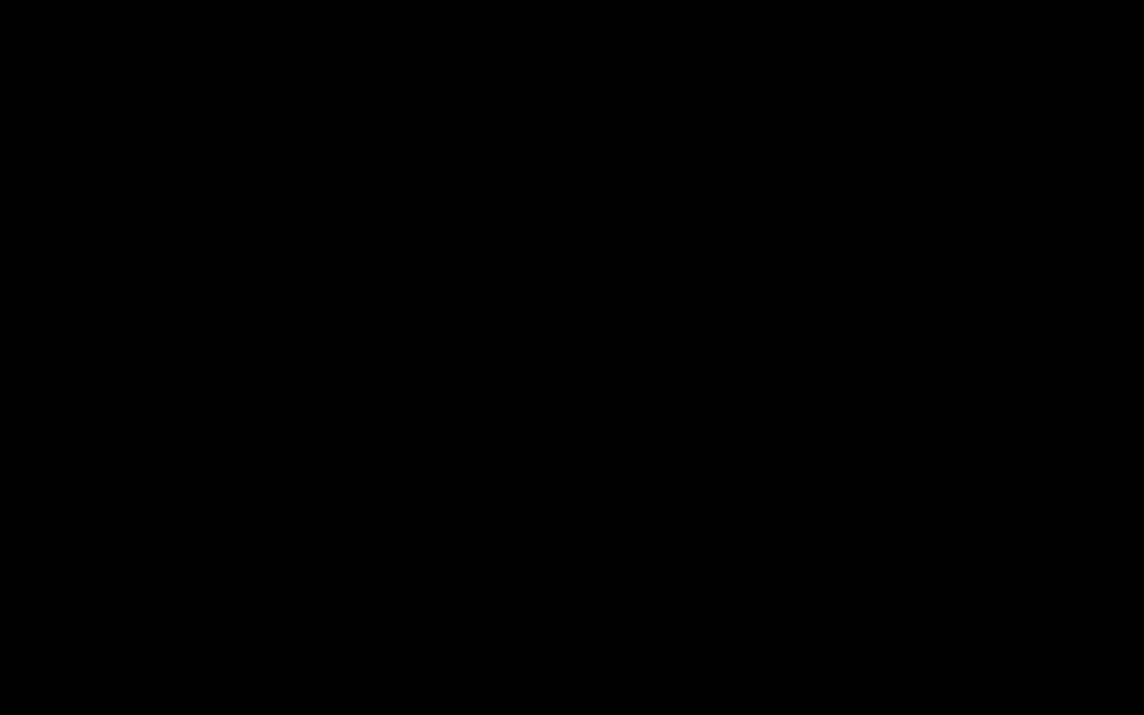
click(294, 310)
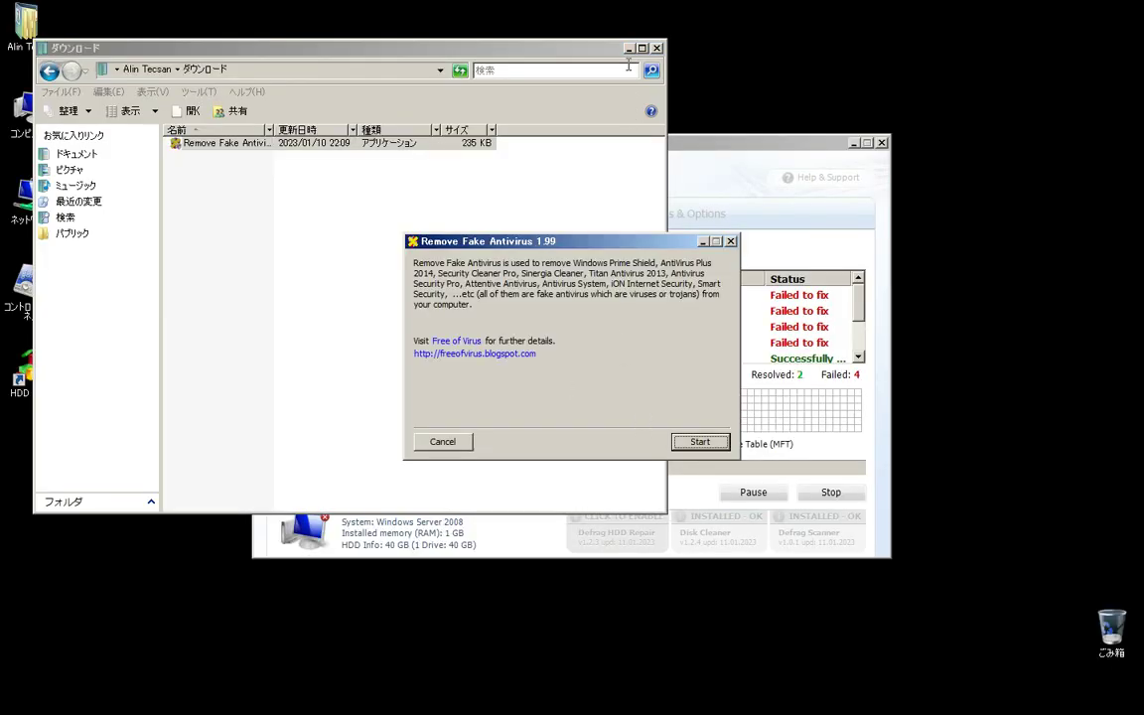
click(656, 47)
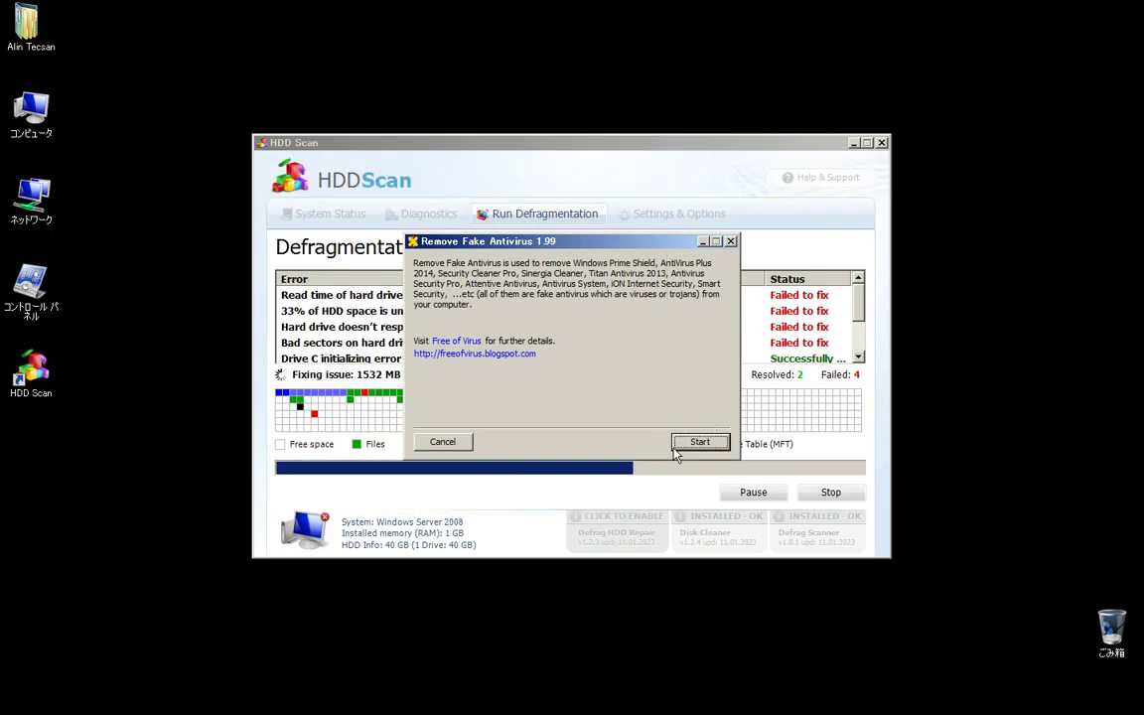
Run the Remove Fake Antivirus removal with details shown, acknowledge the reboot advice, and look through the log
click(700, 441)
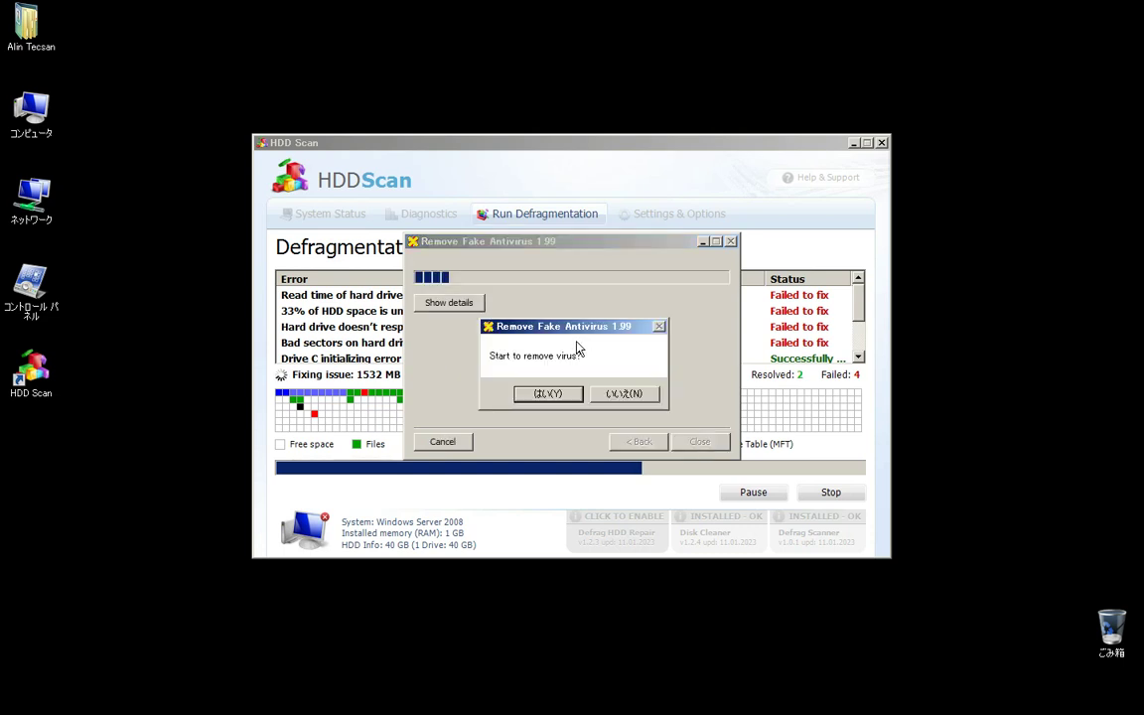
click(520, 395)
click(470, 305)
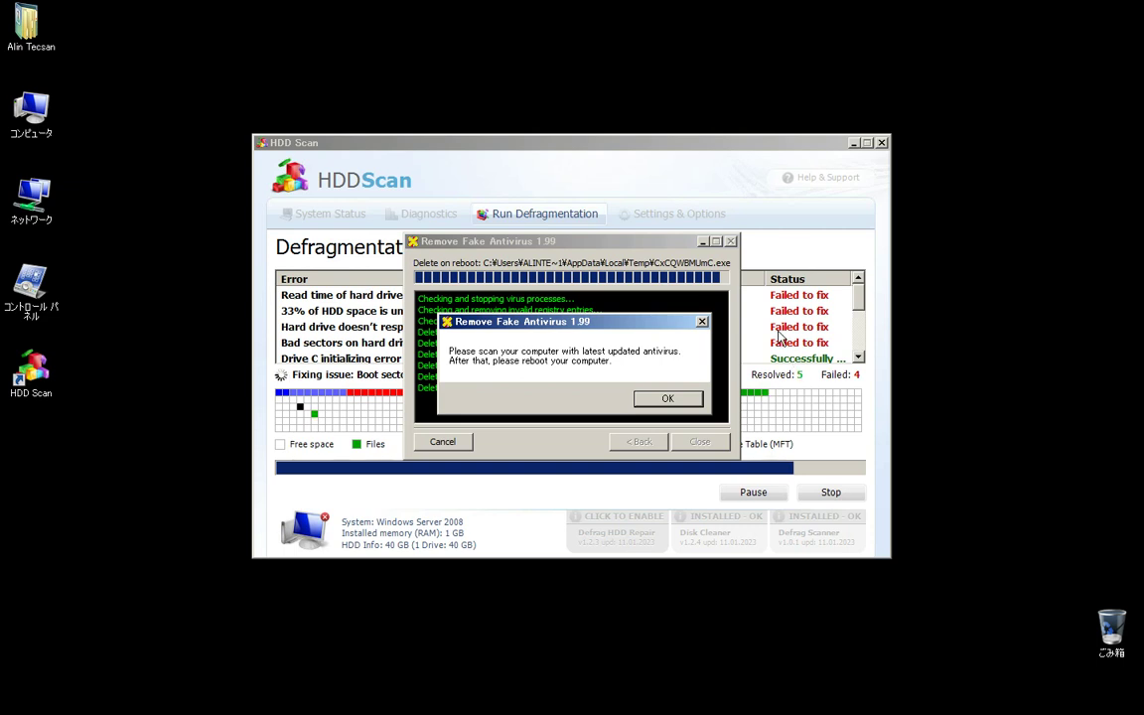
click(694, 403)
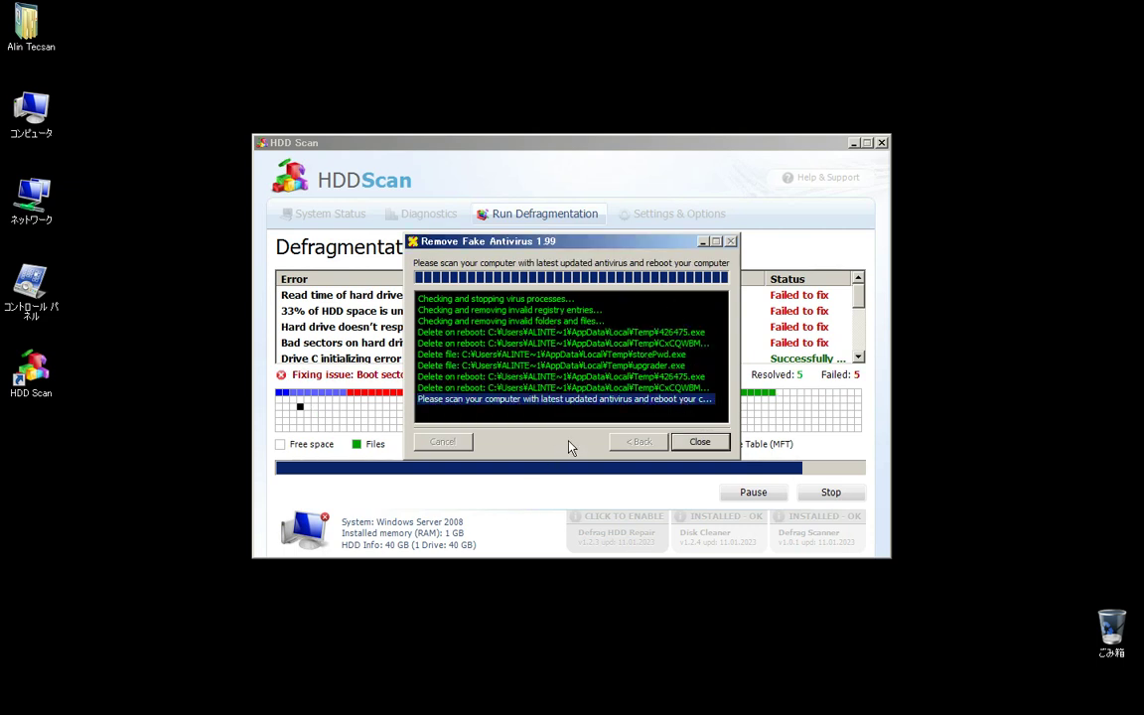
click(601, 425)
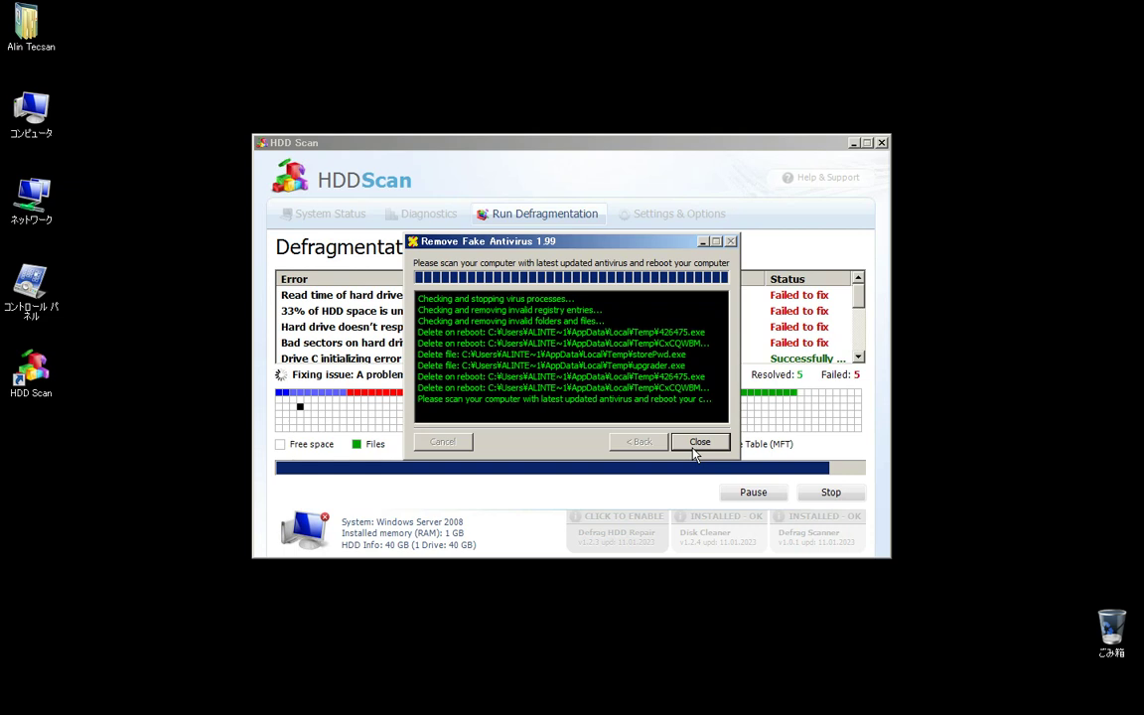
click(674, 343)
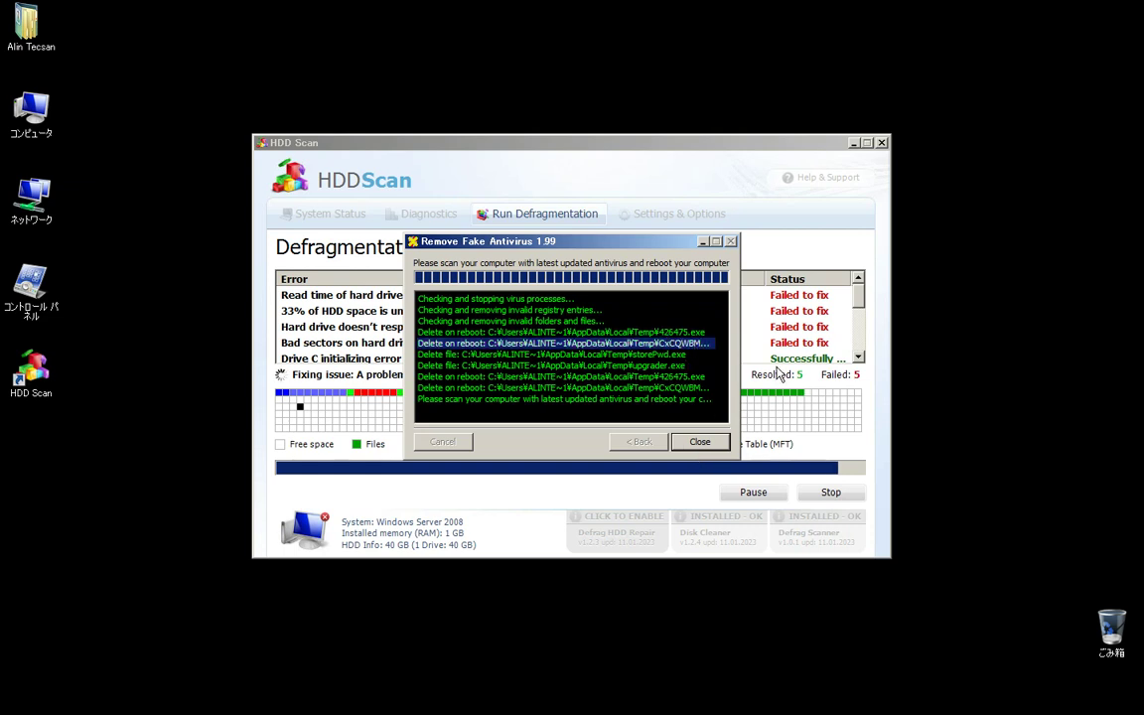
click(698, 442)
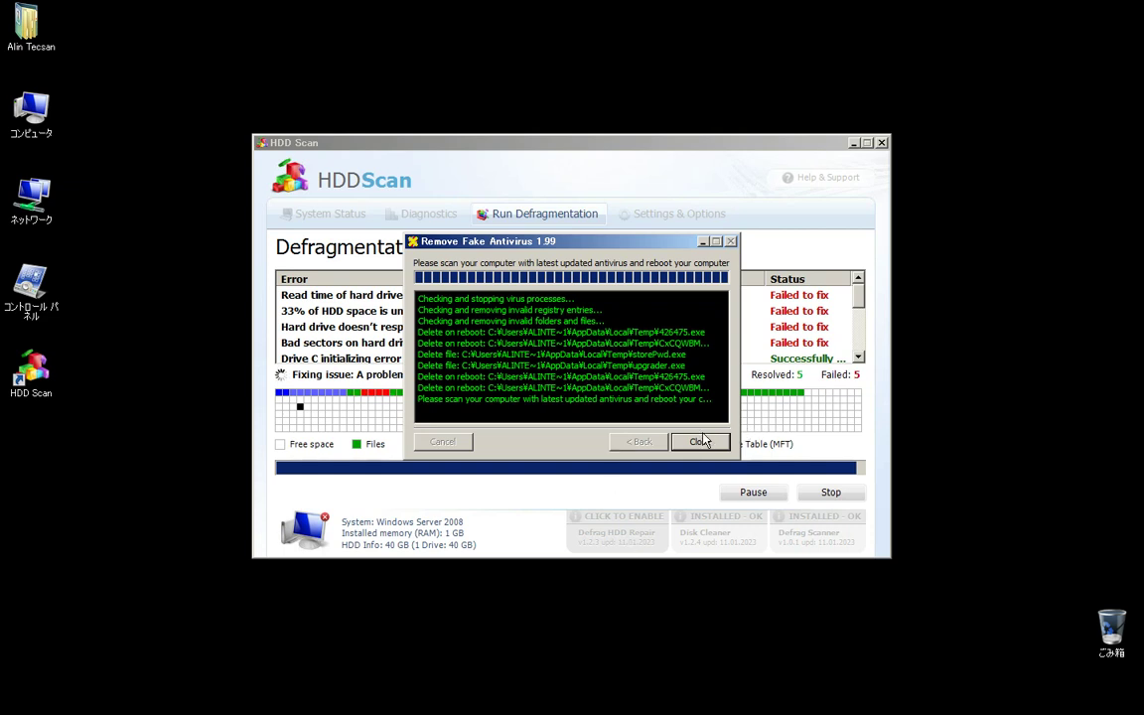
Open Task Manager, run cmd as a new task, and close Task Manager
key(ctrl+alt+Delete)
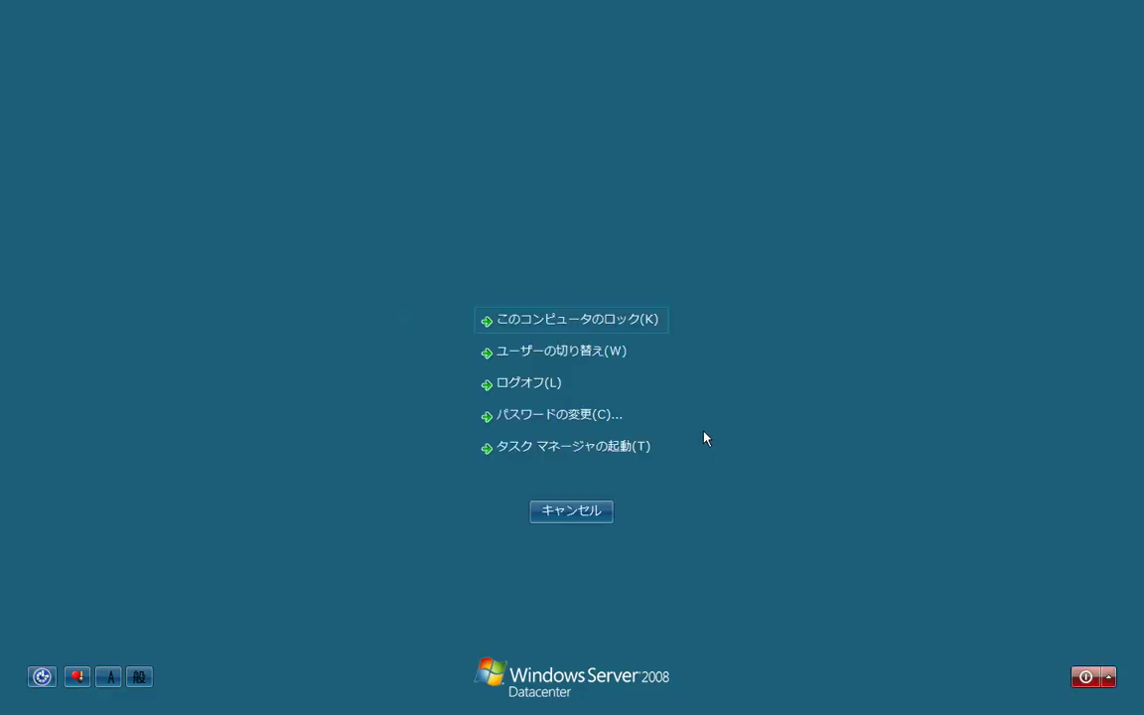
click(571, 449)
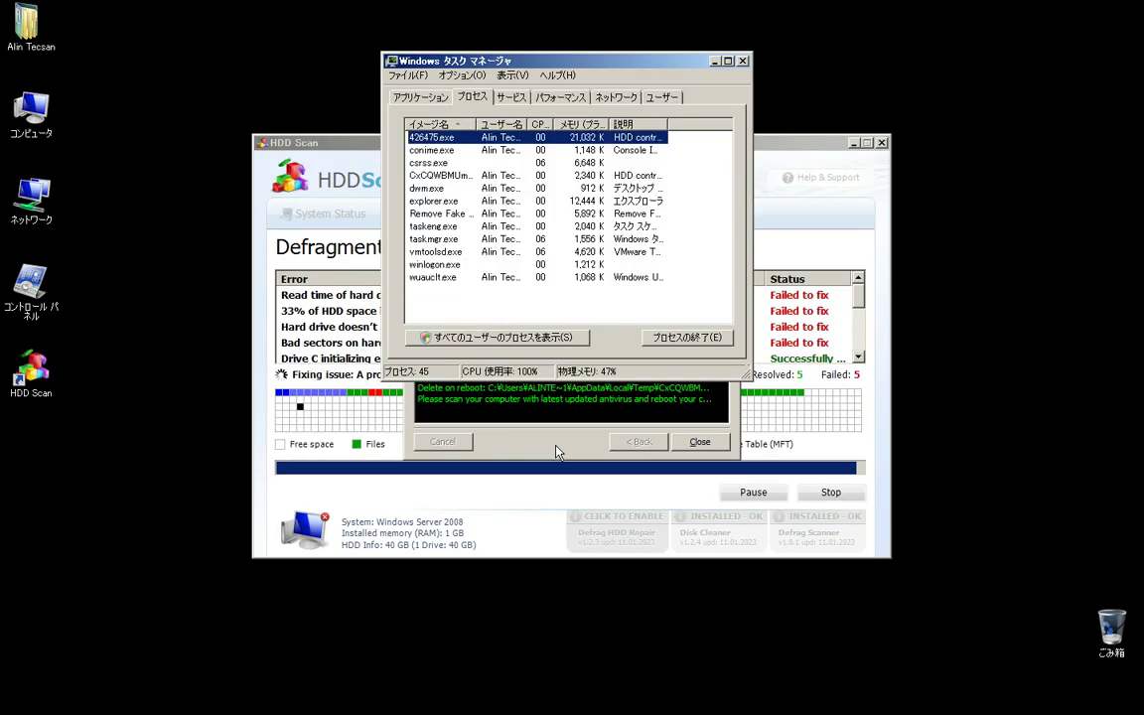
click(406, 75)
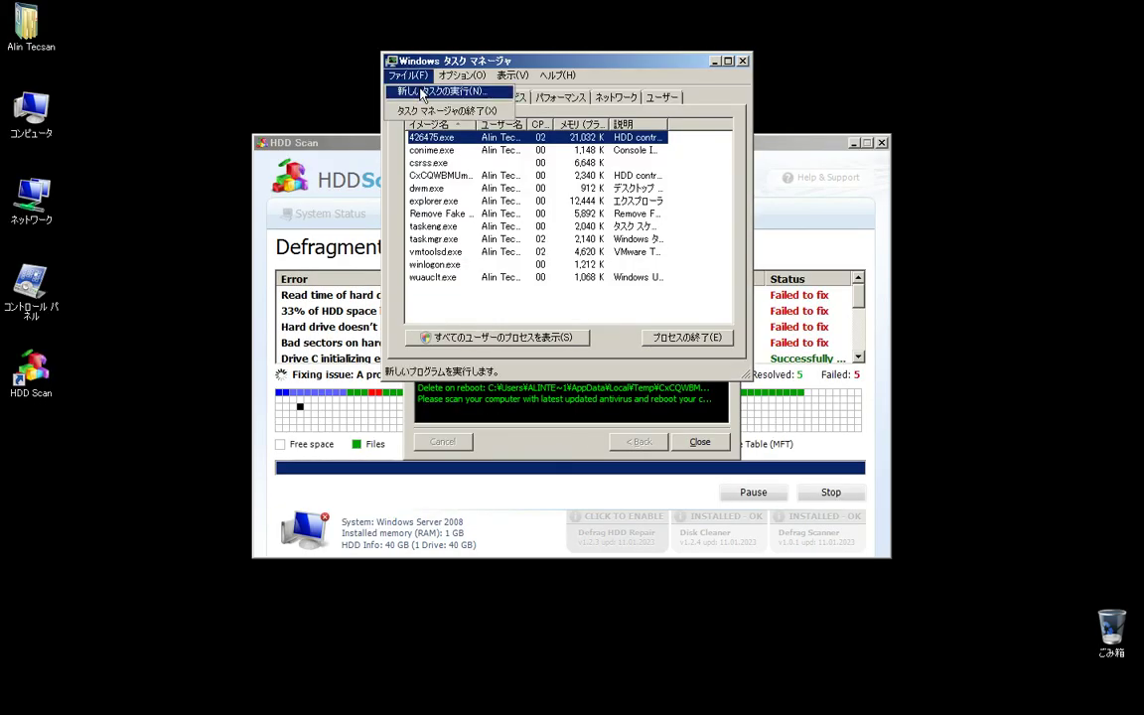
click(429, 91)
text(cmd)
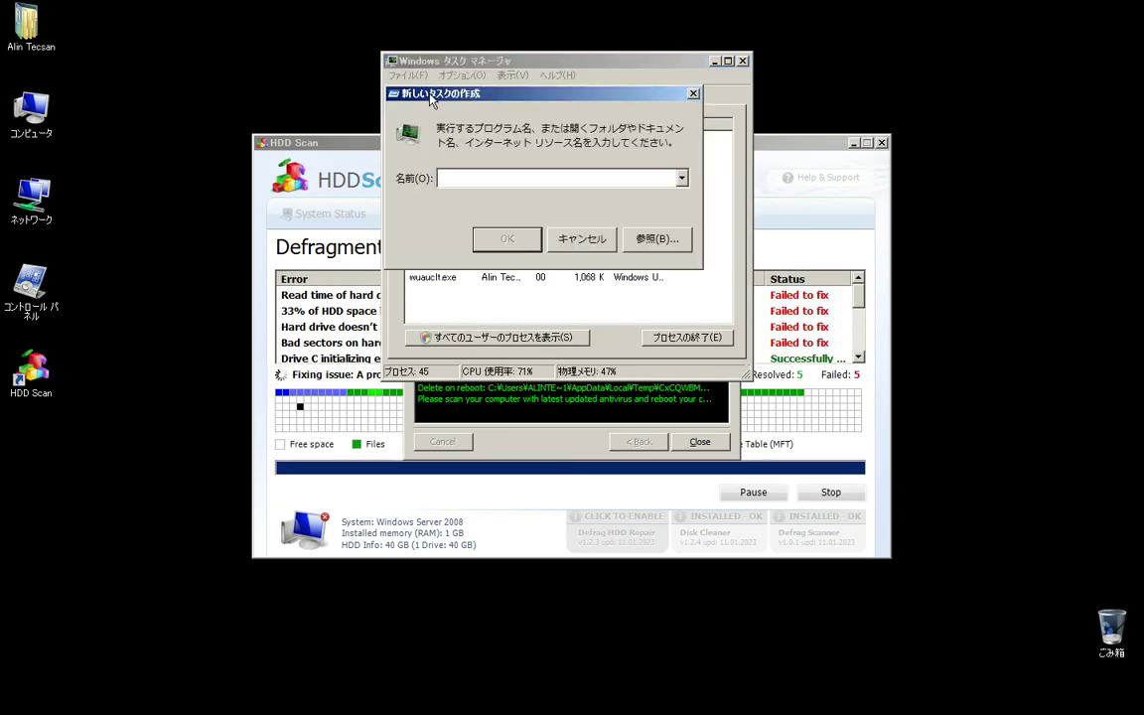
key(Return)
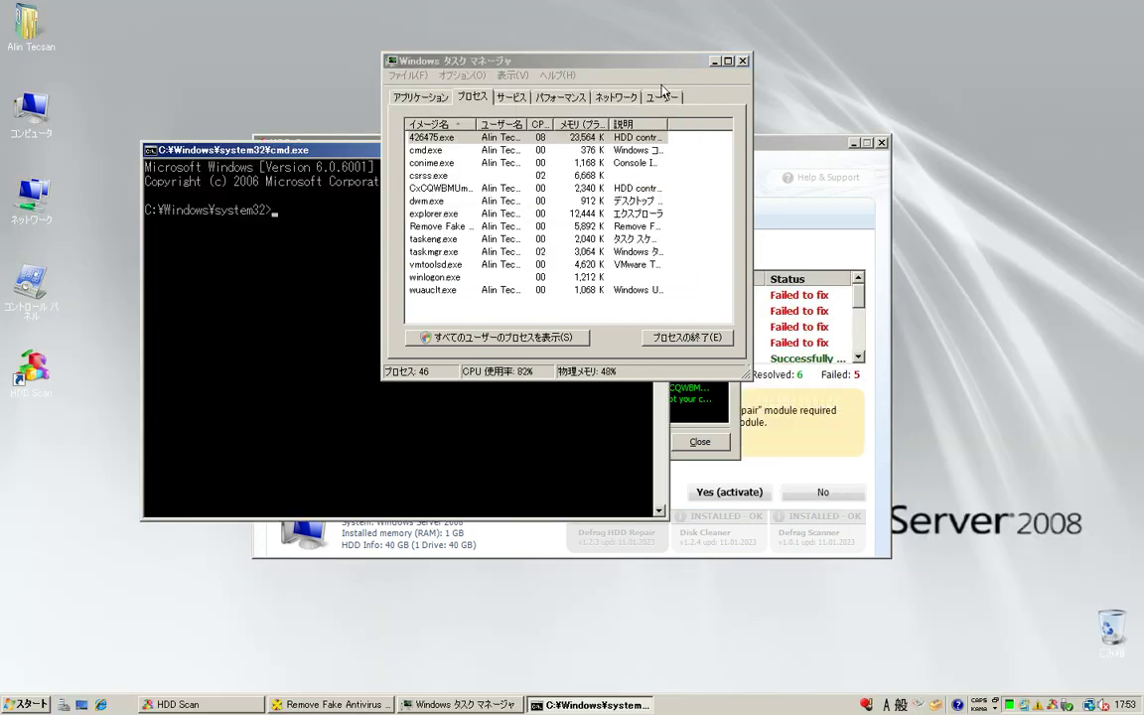
click(741, 62)
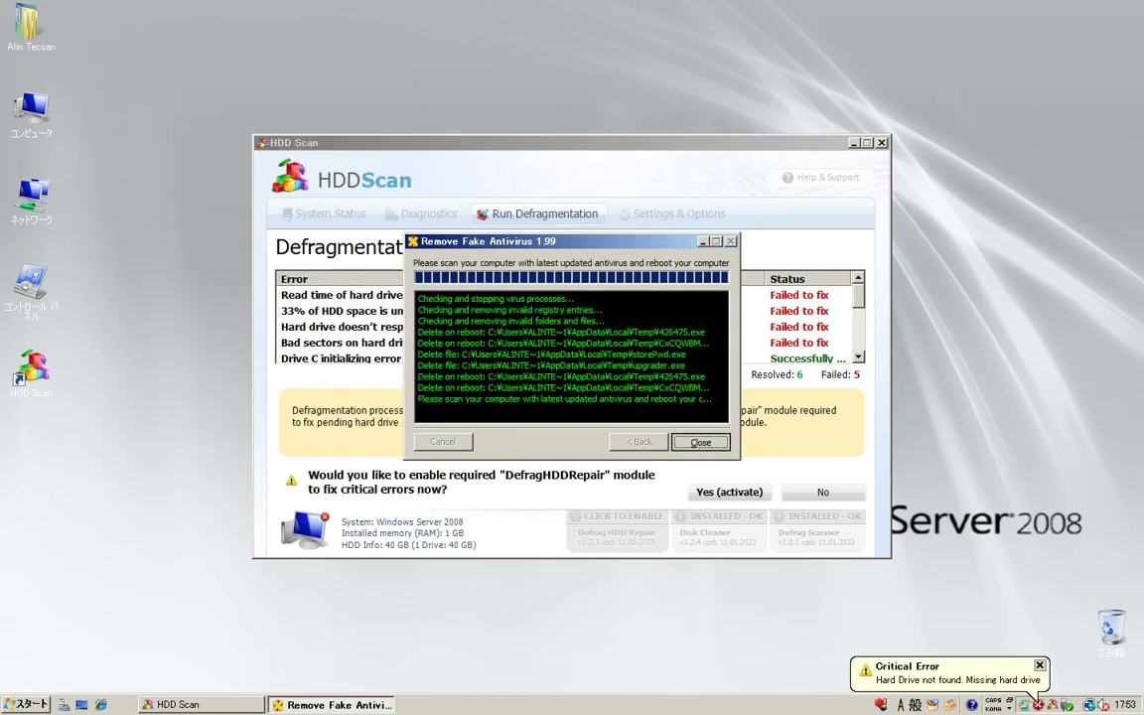
Close Remove Fake Antivirus, and postpone the hard disk problem warning with "Ask me again later"
click(709, 451)
click(23, 705)
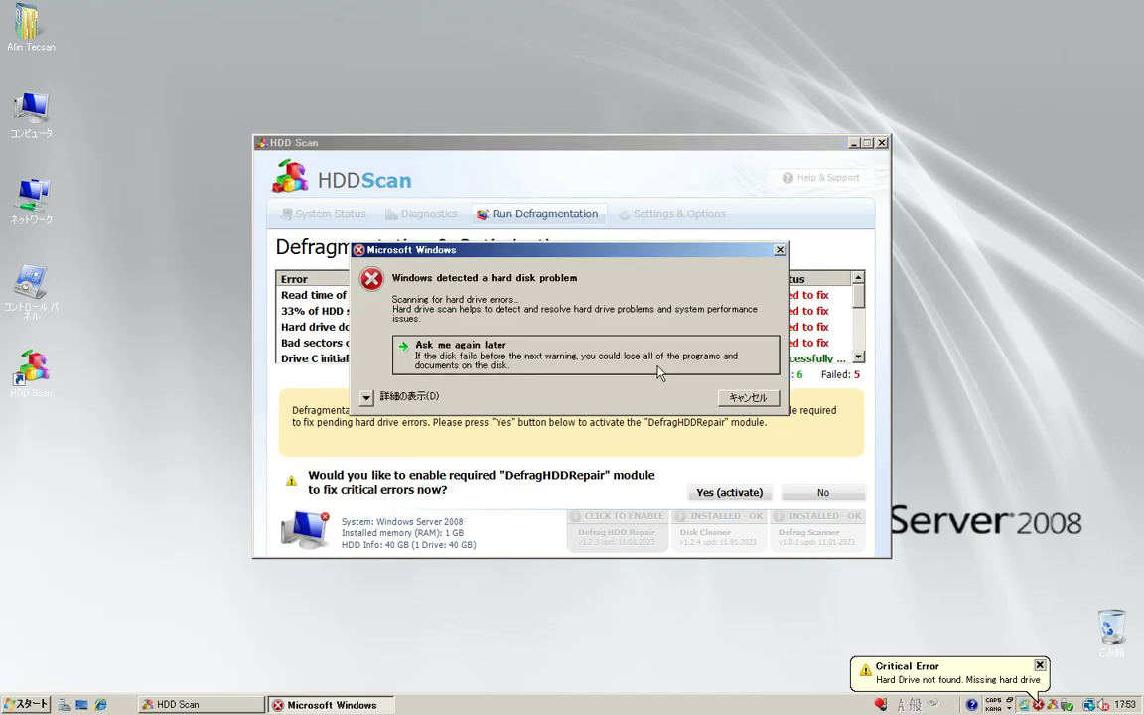
click(656, 368)
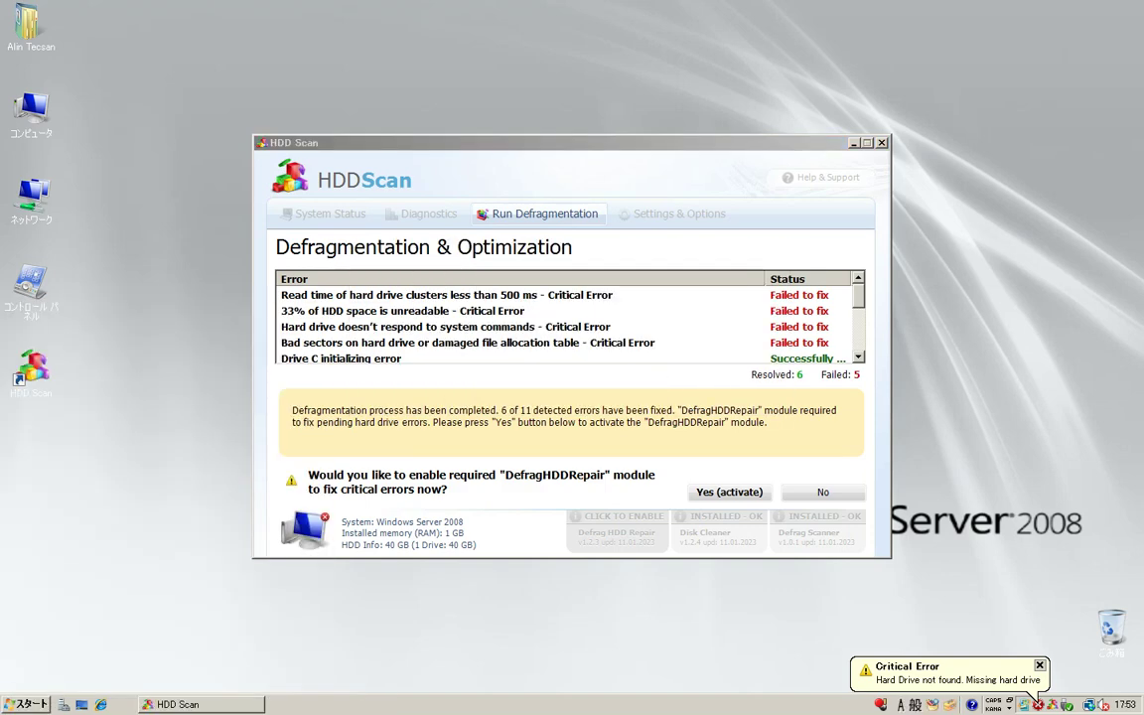
Open the Windows shutdown dialog that asks for a shutdown reason
click(38, 705)
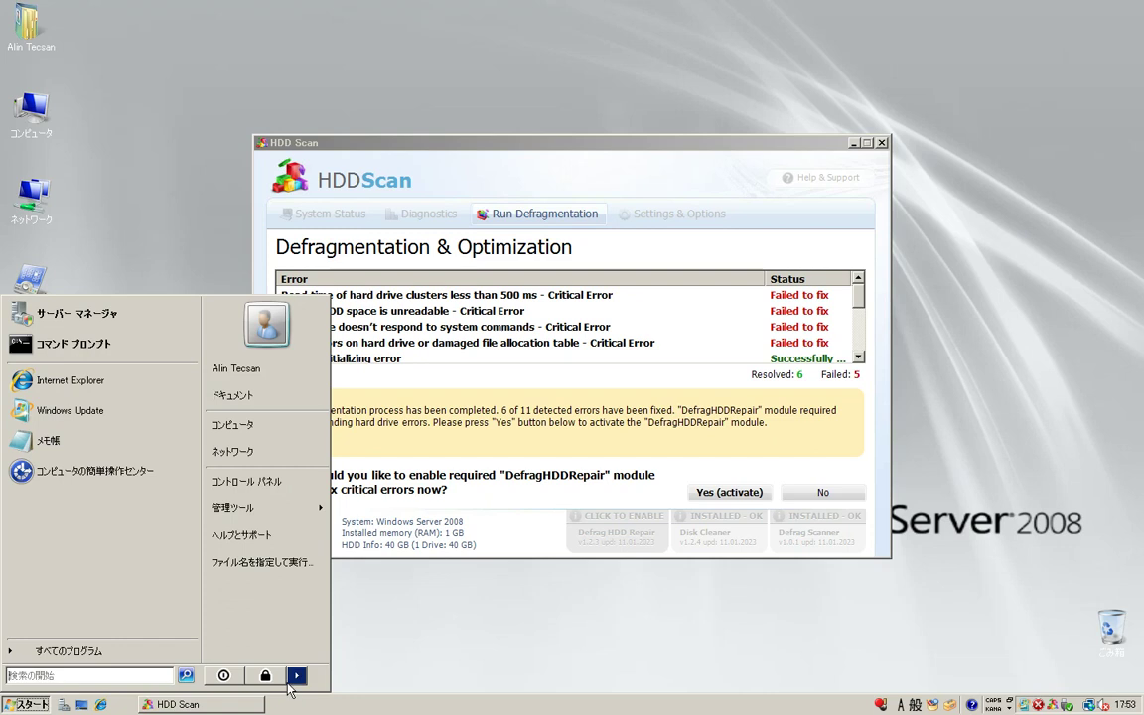
click(294, 678)
click(335, 655)
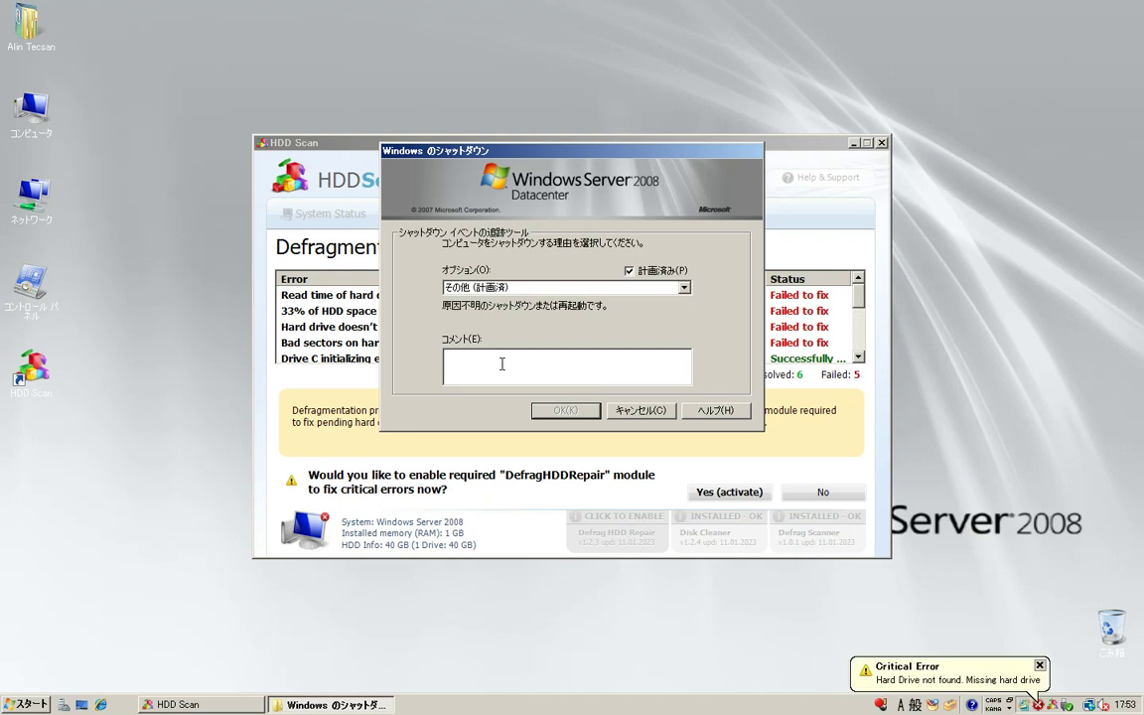
text(dds)
key(alt+grave)
text(kam)
key(BackSpace)
key(BackSpace)
key(BackSpace)
key(BackSpace)
key(BackSpace)
key(BackSpace)
click(536, 288)
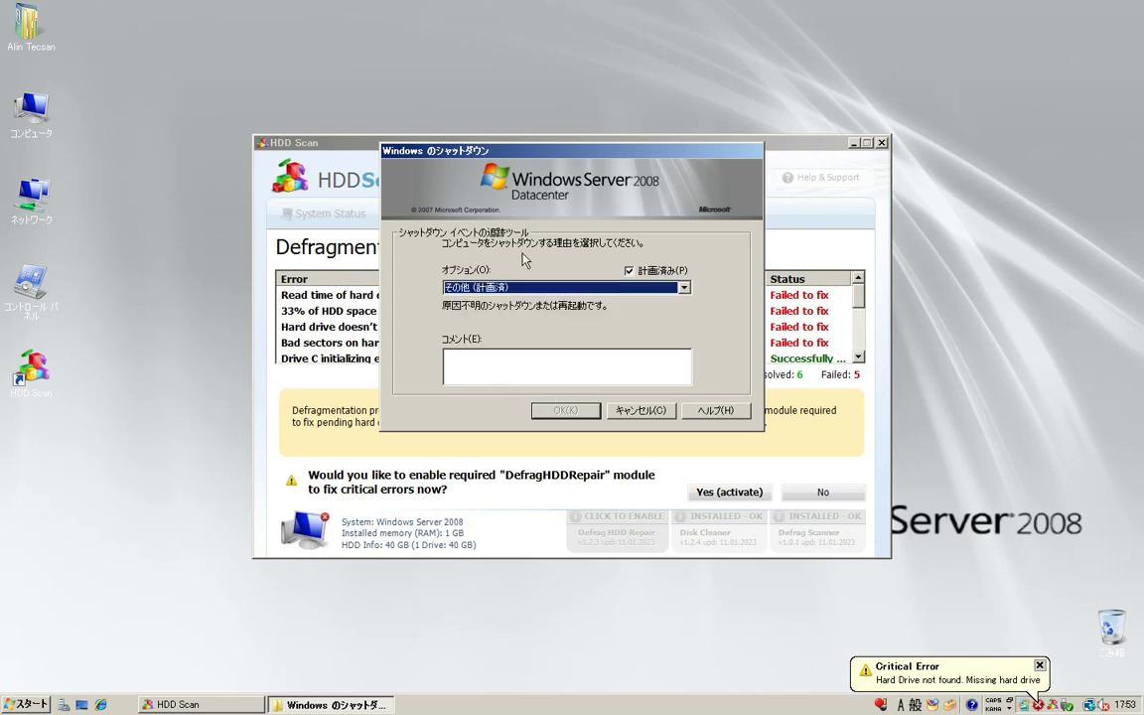
click(523, 258)
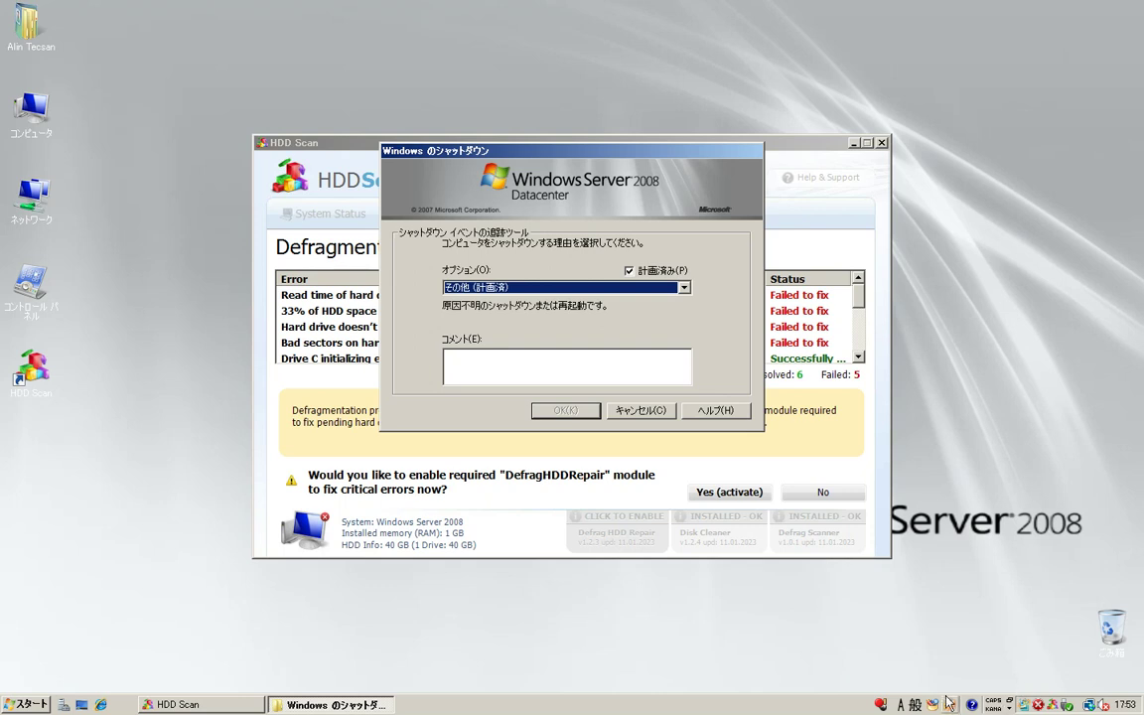
Set the input conversion mode to 無変換, then submit the shutdown dialog with the comment "HDD Scan virus is infecting other server programs"
click(910, 705)
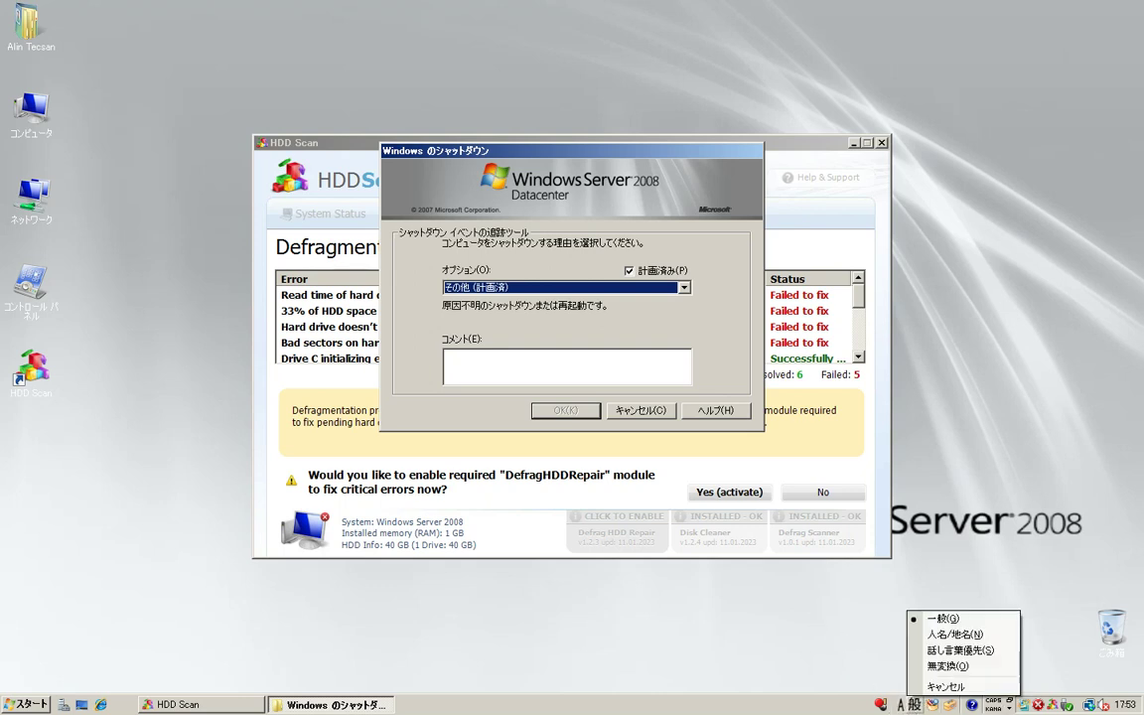
click(929, 667)
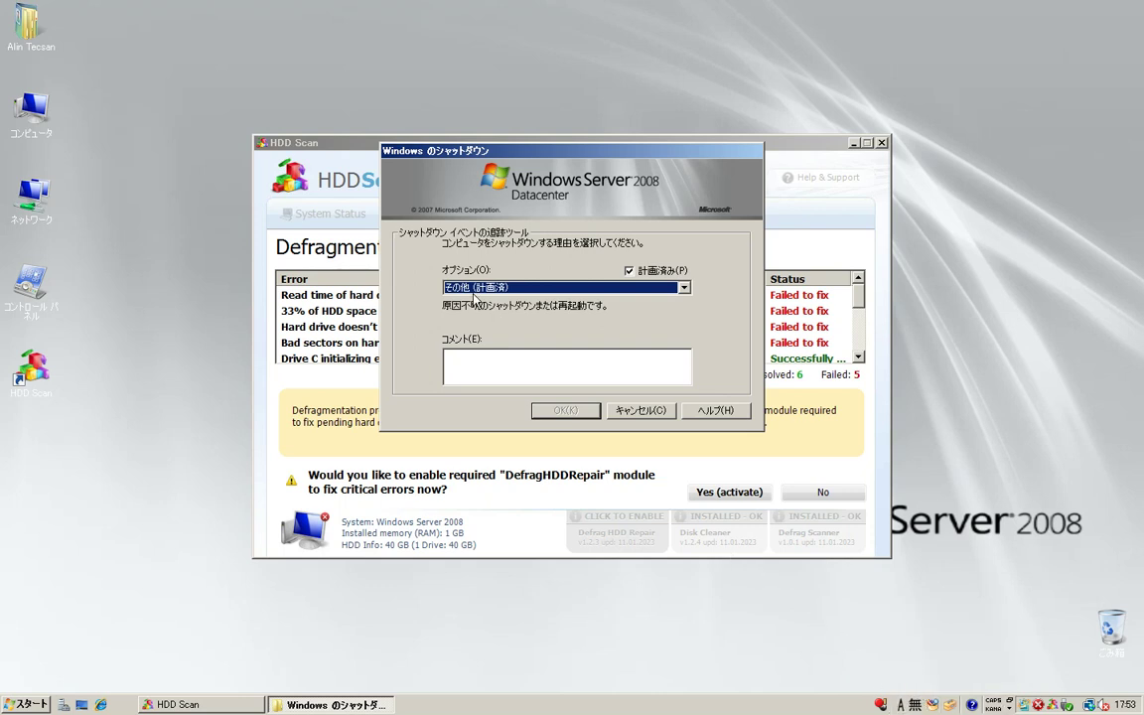
click(498, 373)
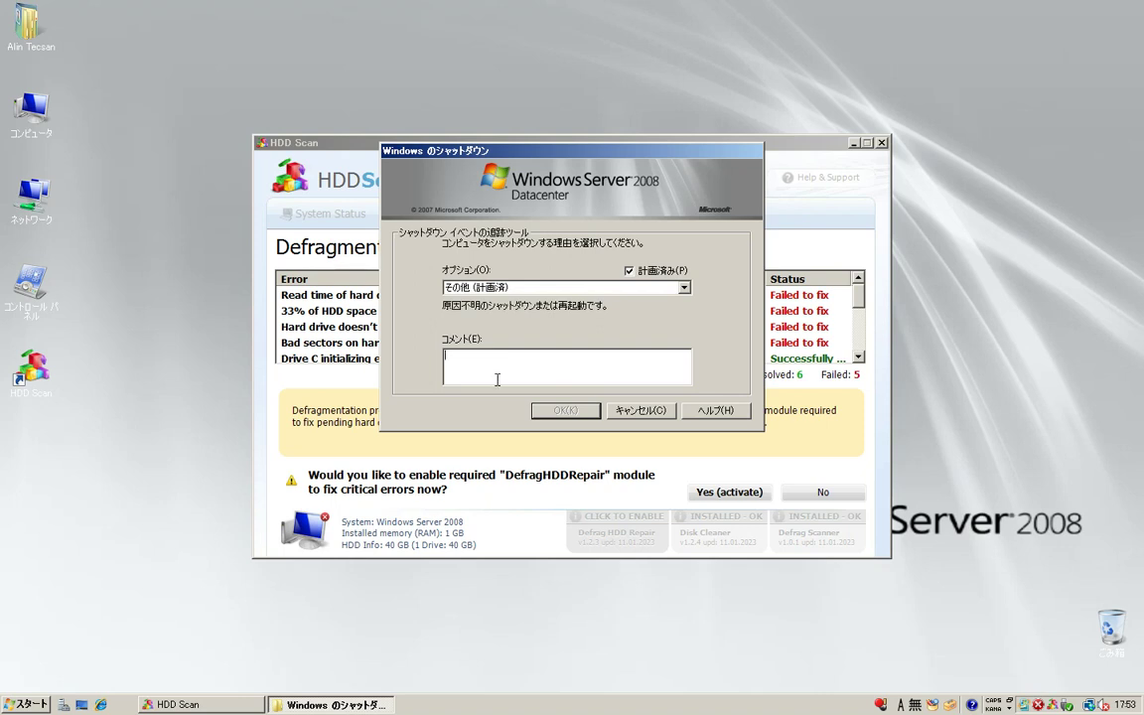
text(A)
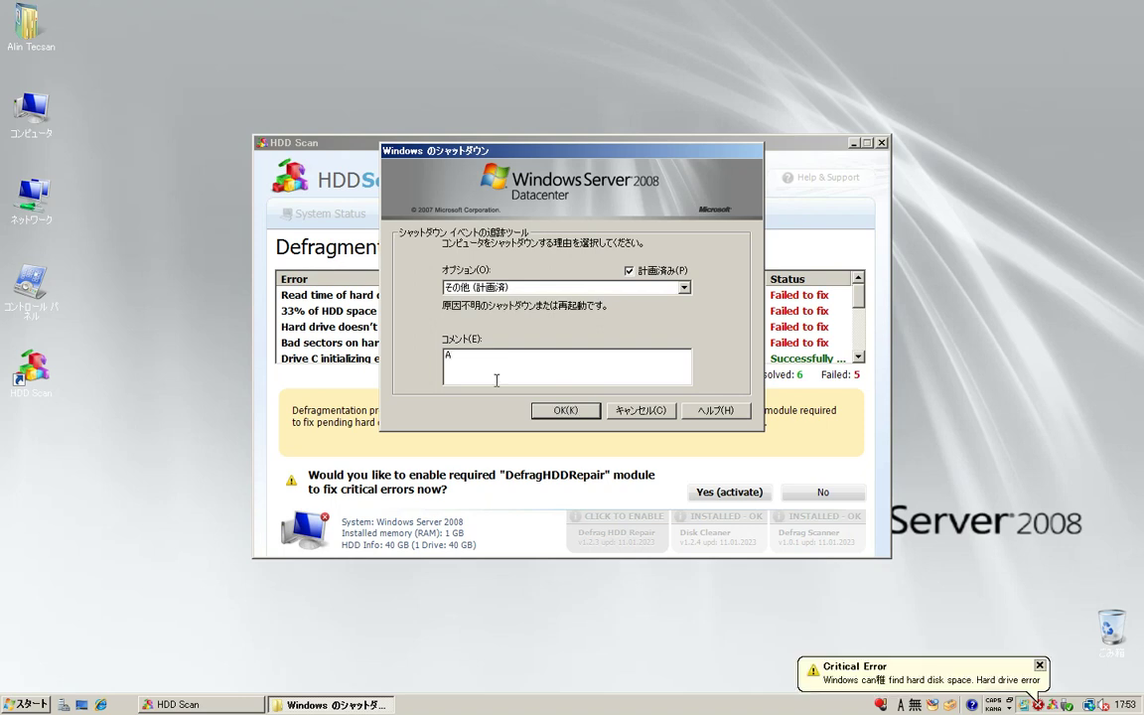
key(BackSpace)
text(HDD )
text(Sxa)
text(an virus)
text( is )
text(infecting other s)
text(erver po)
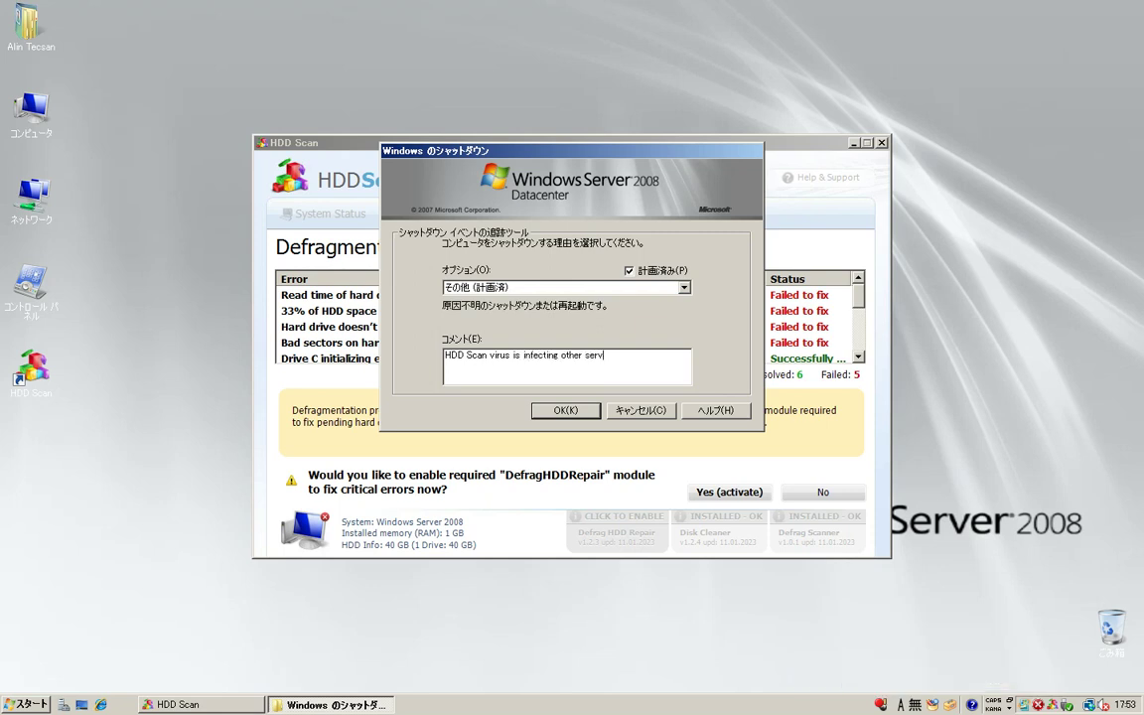
text(programs)
key(Return)
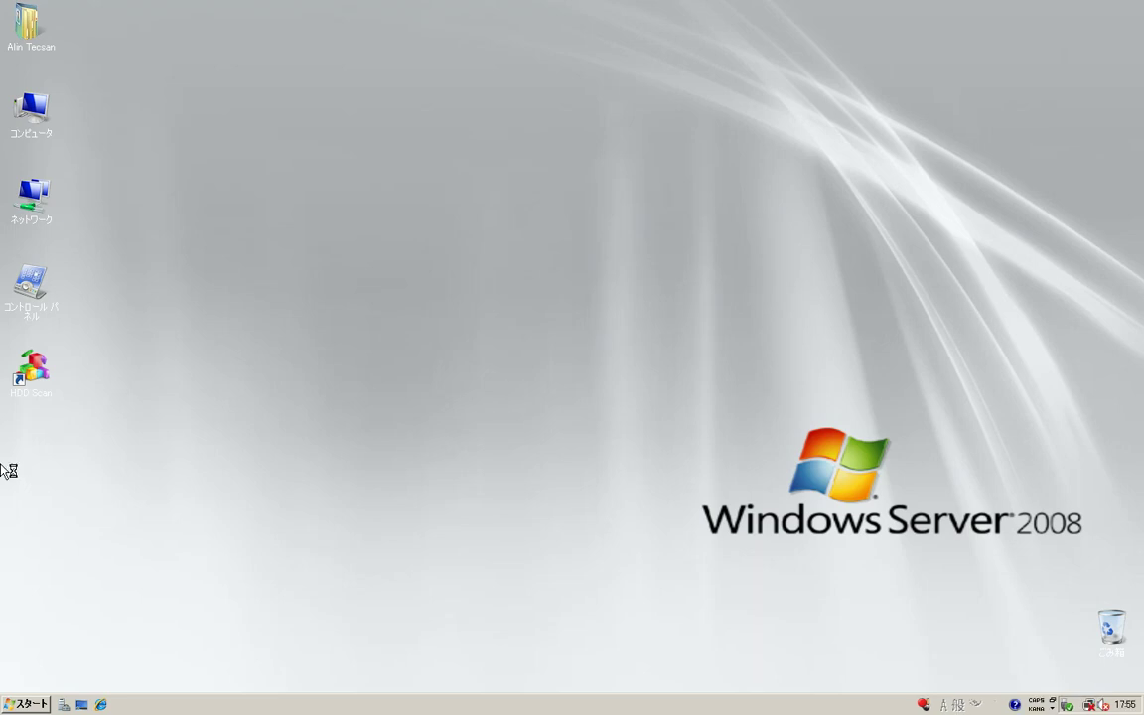
Open a Command Prompt window to check that it launches, and close it
click(13, 706)
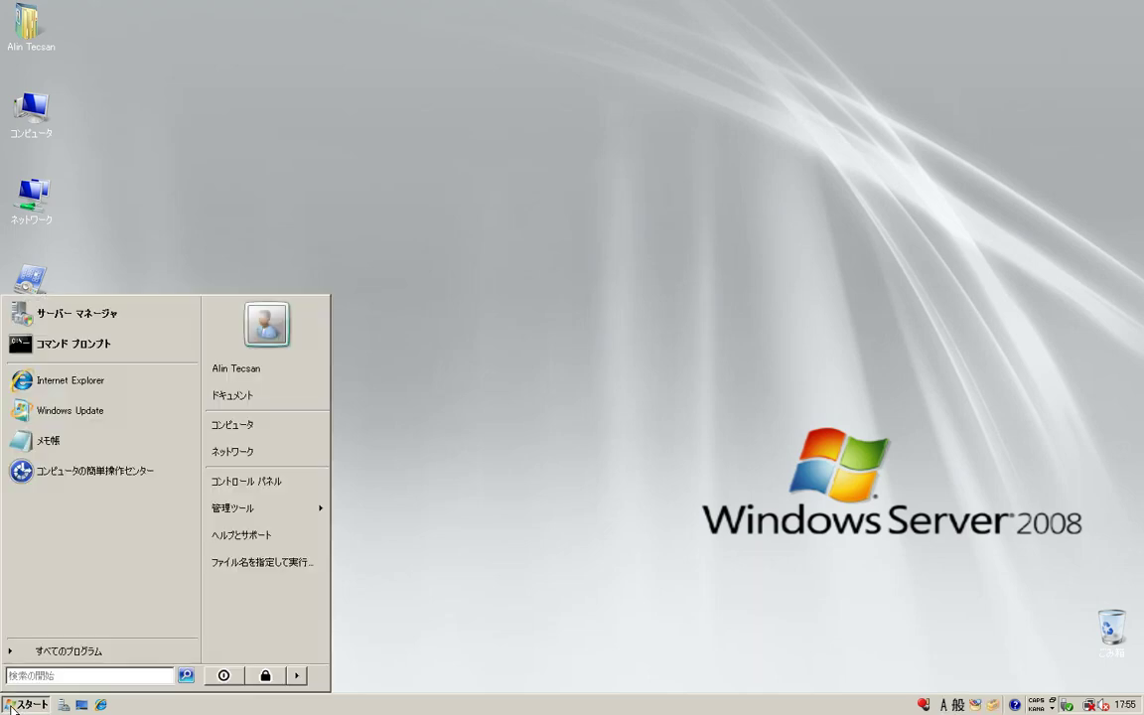
click(55, 345)
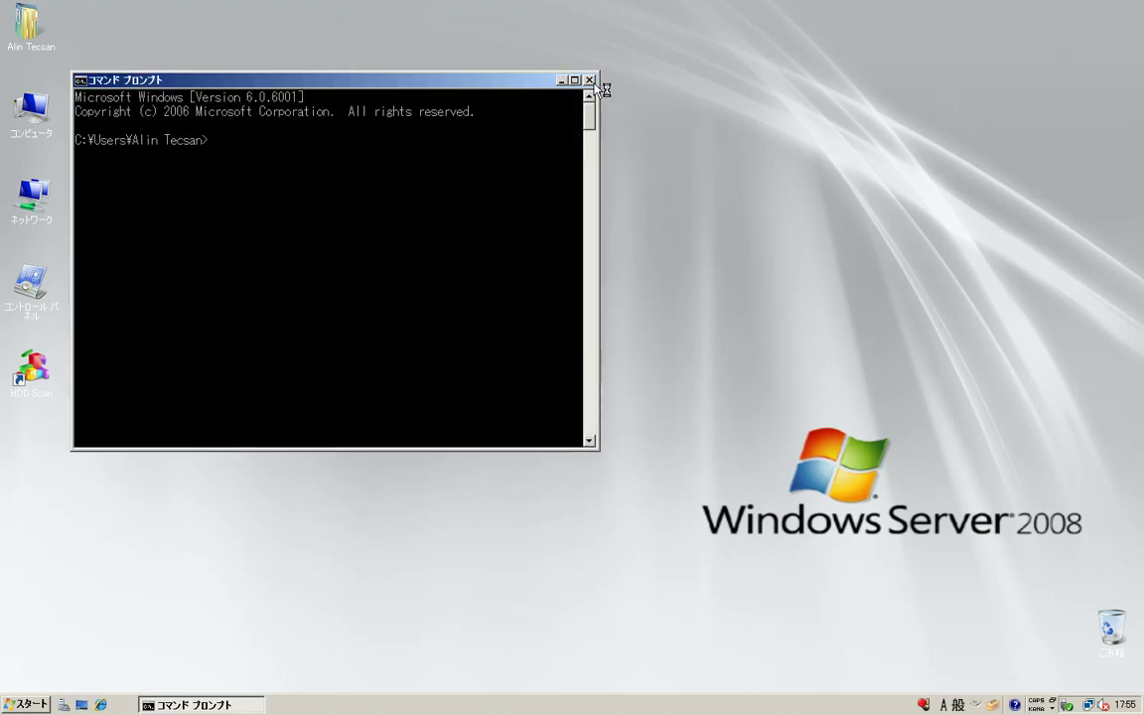
click(591, 80)
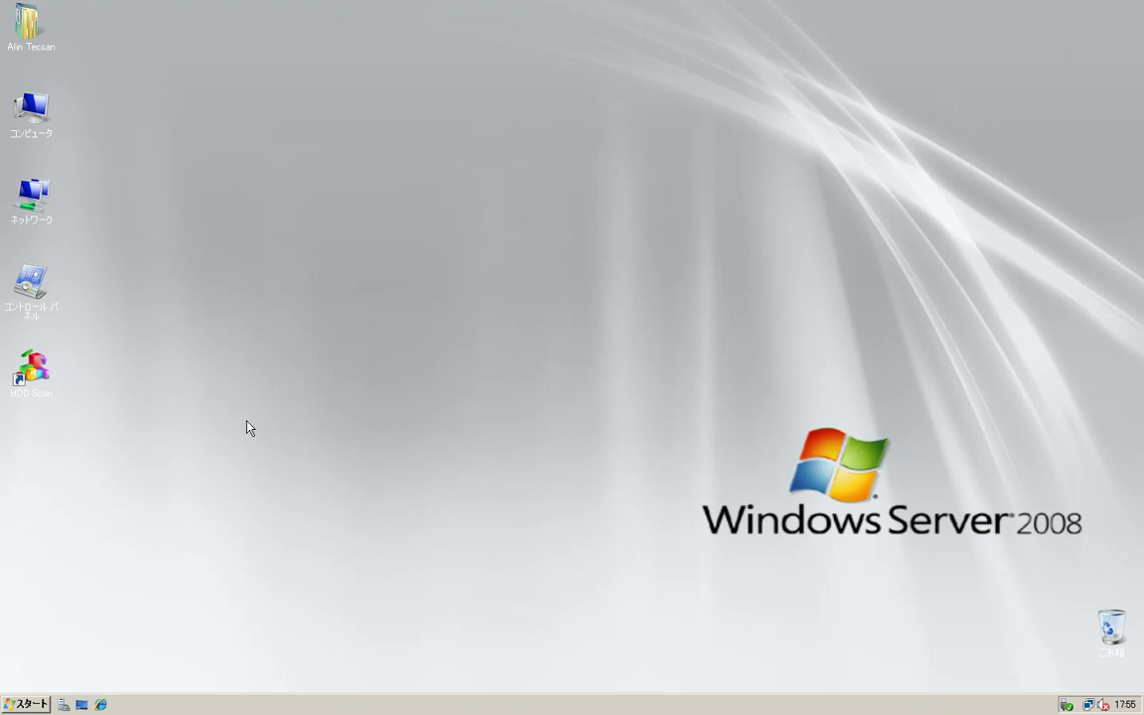
Open the user's temporary files folder by running %temp%
key(super+r)
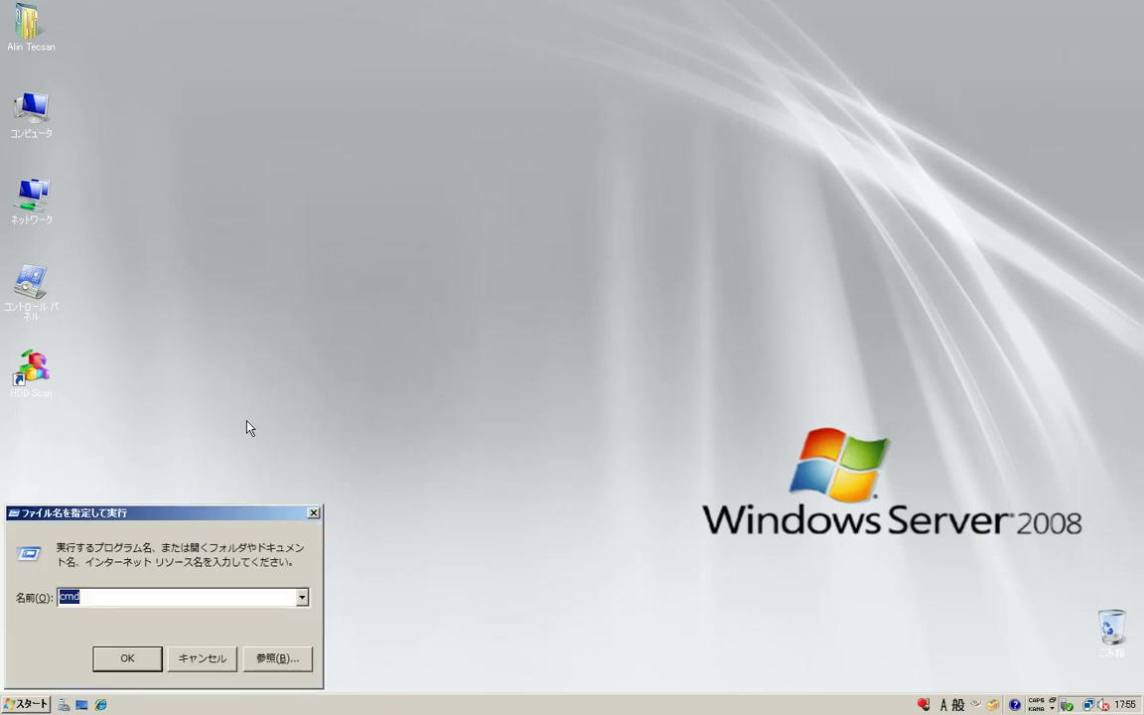
text(%)
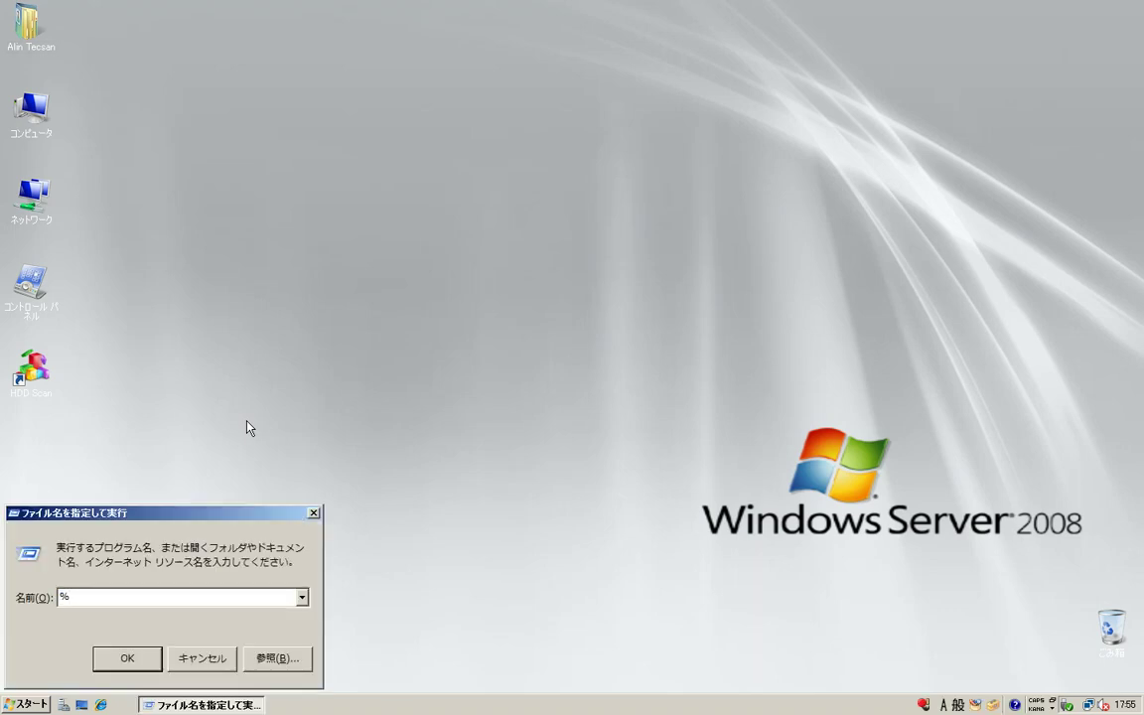
text(temp%)
key(Return)
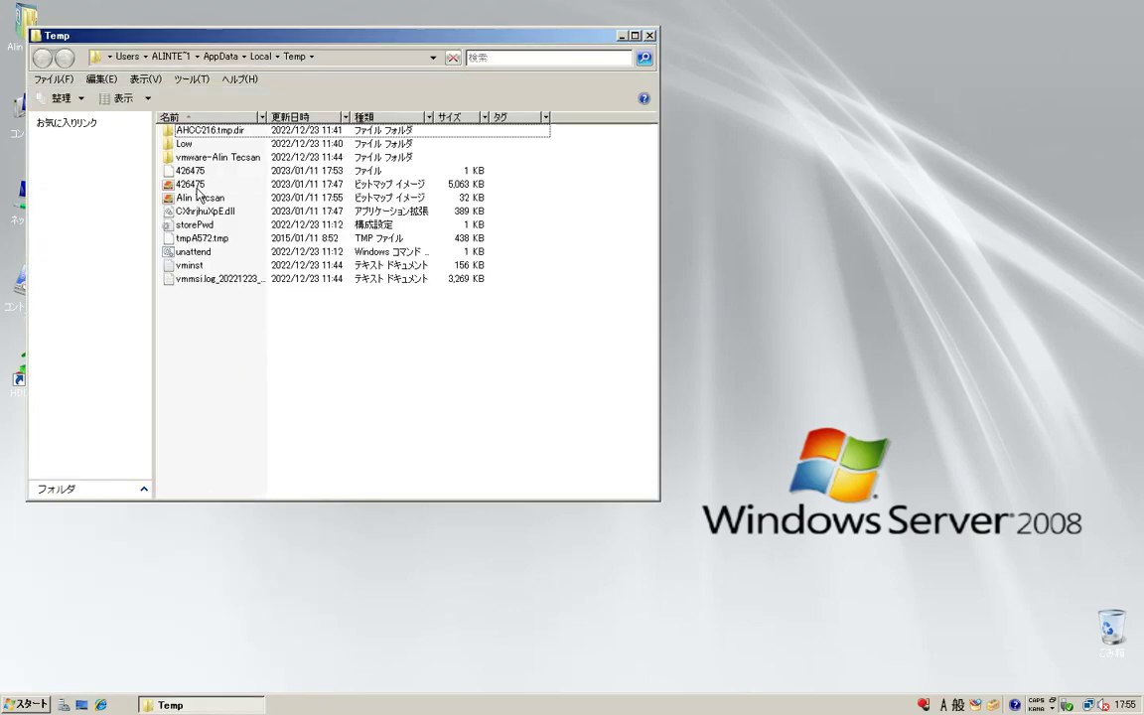
View the 426475 bitmap in a maximized Paint window, closing the initial configuration tasks window and then Paint
click(195, 185)
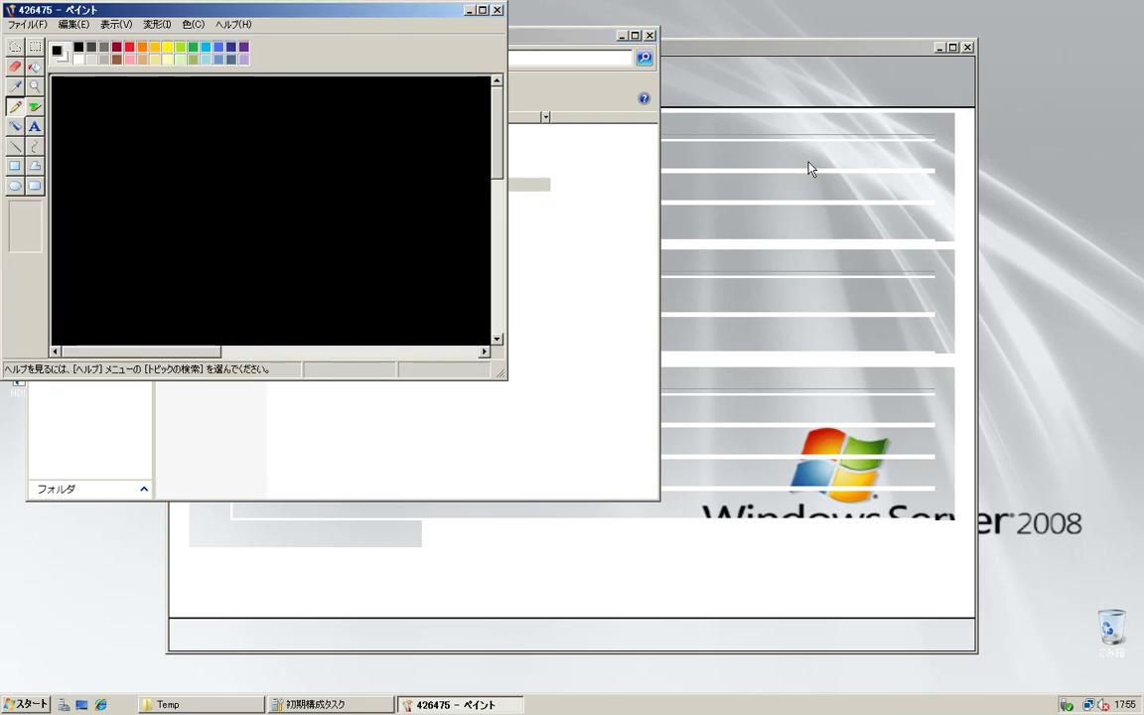
click(966, 47)
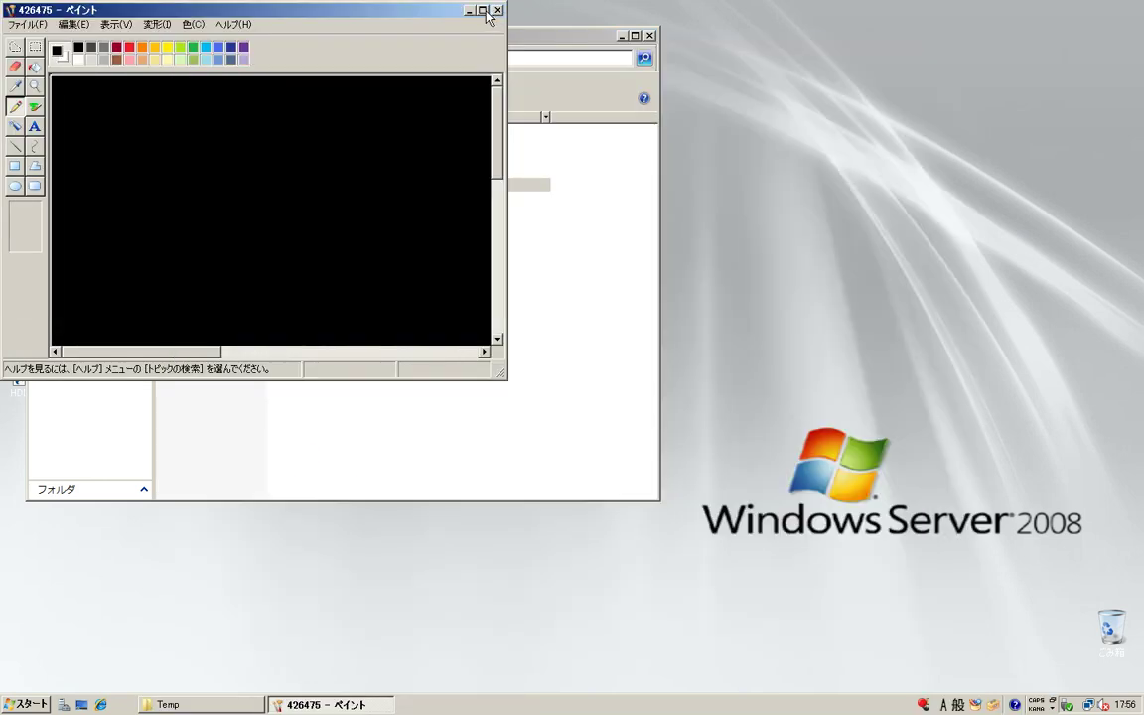
click(482, 11)
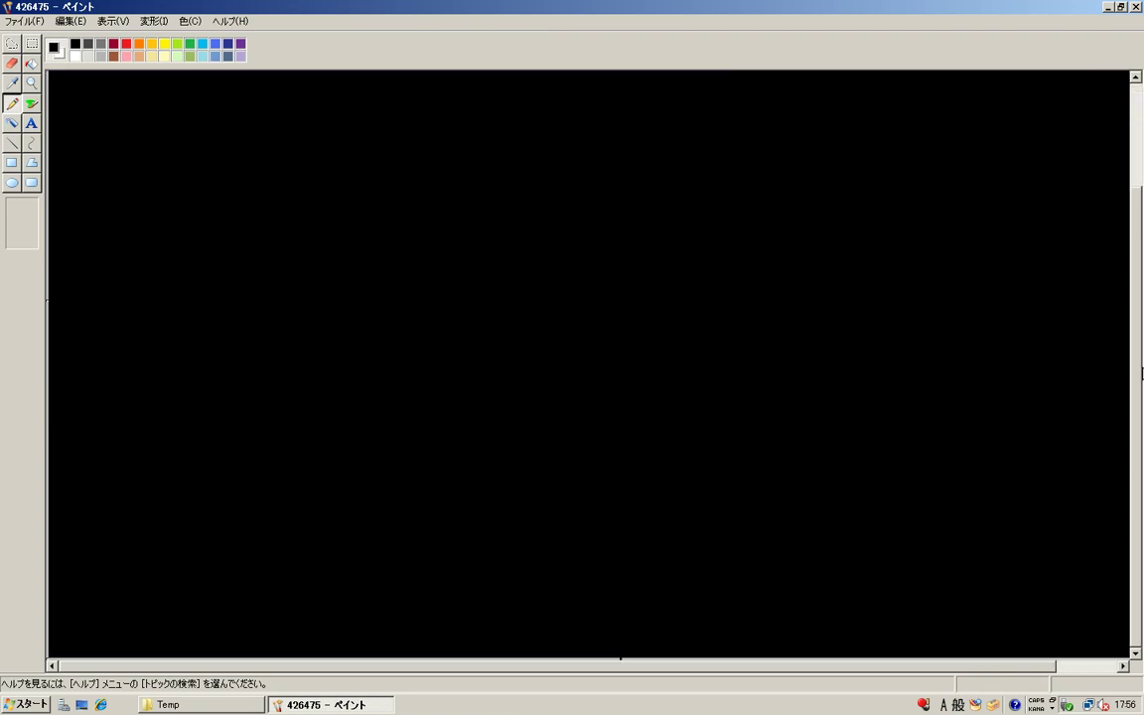
click(868, 665)
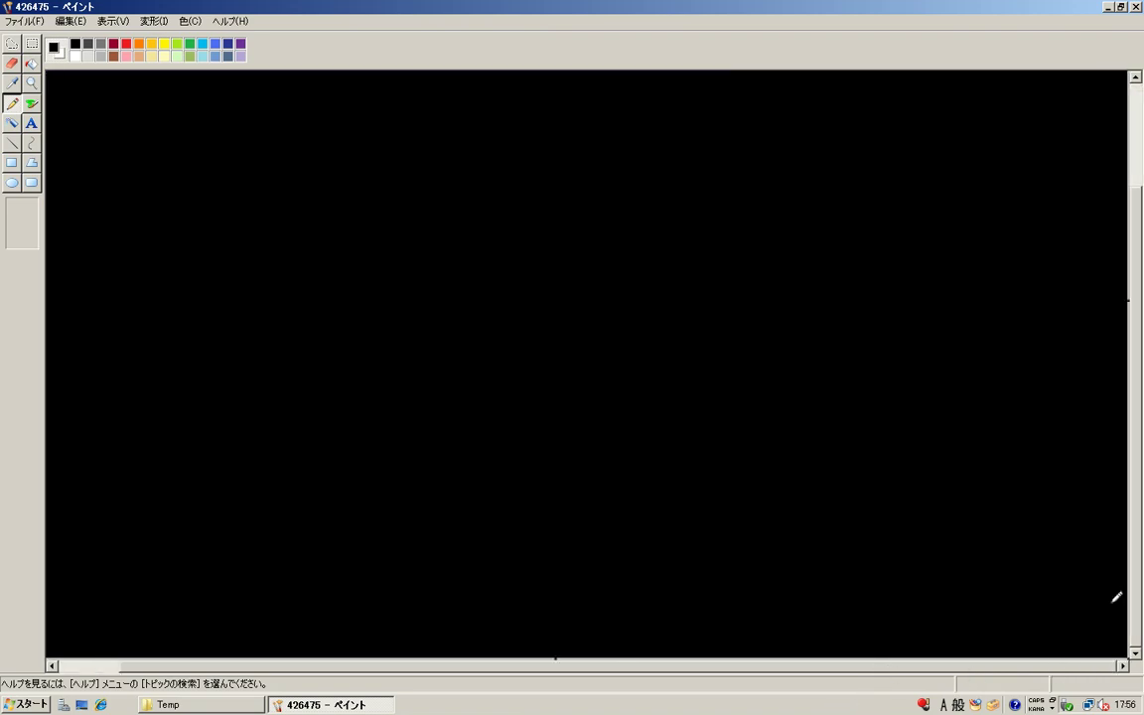
click(1137, 8)
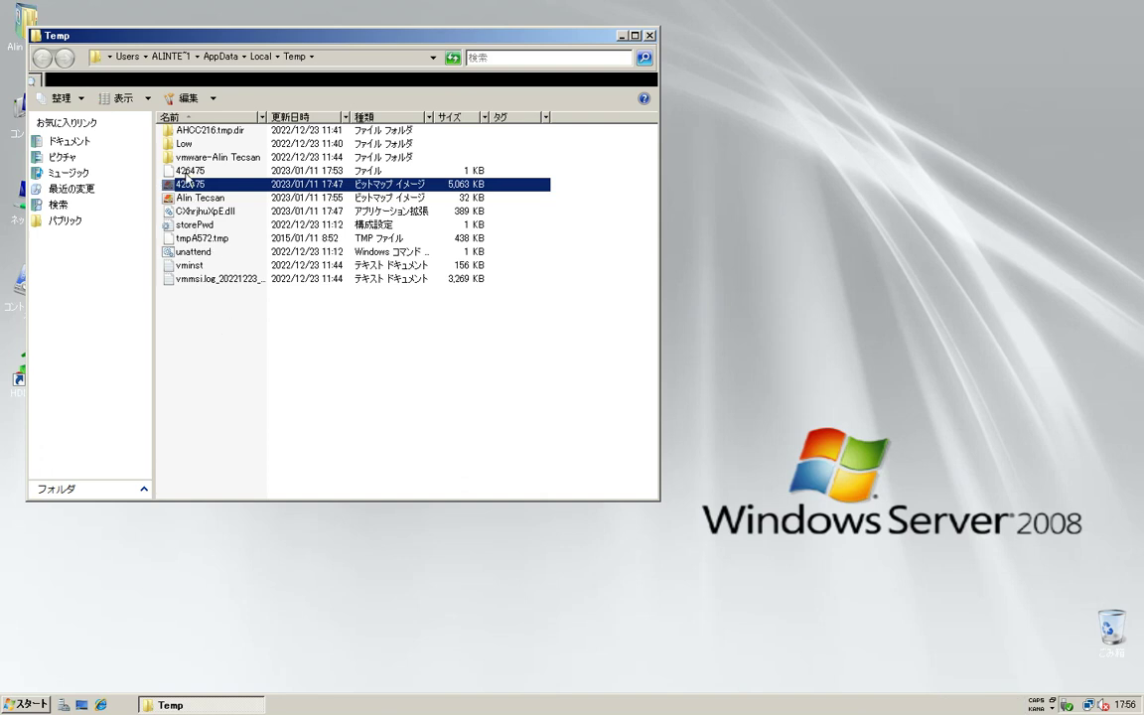
Delete the 426475 bitmap and the 426475 file from the Temp folder
key(alt)
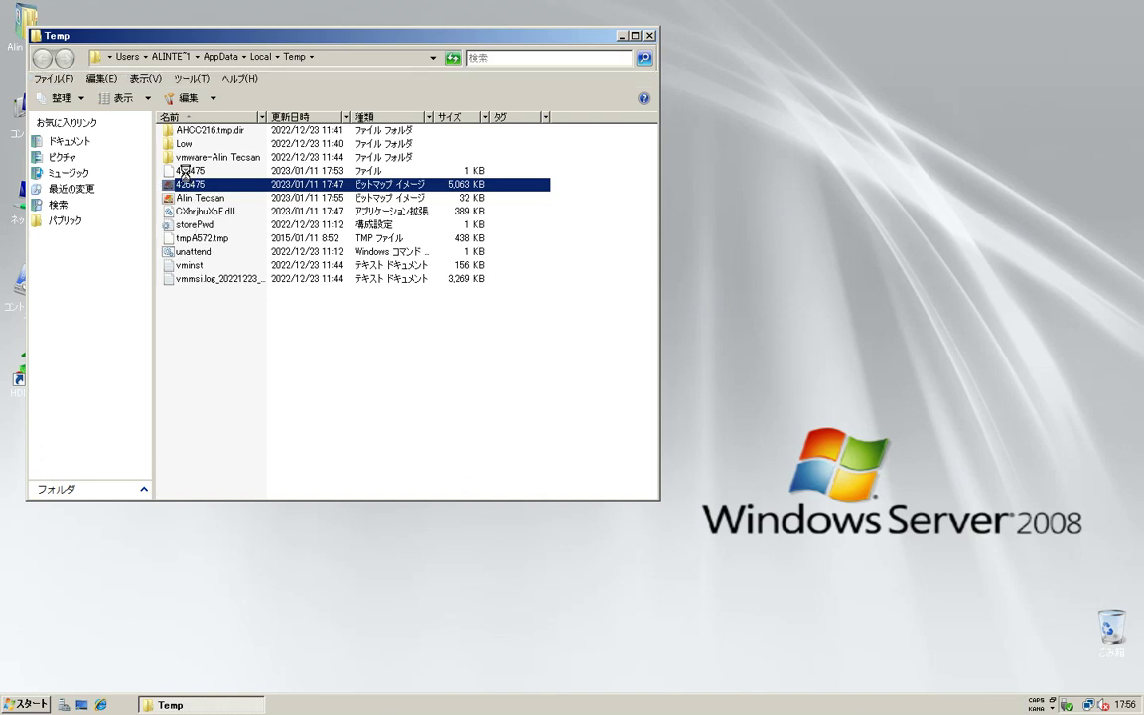
key(Delete)
key(Return)
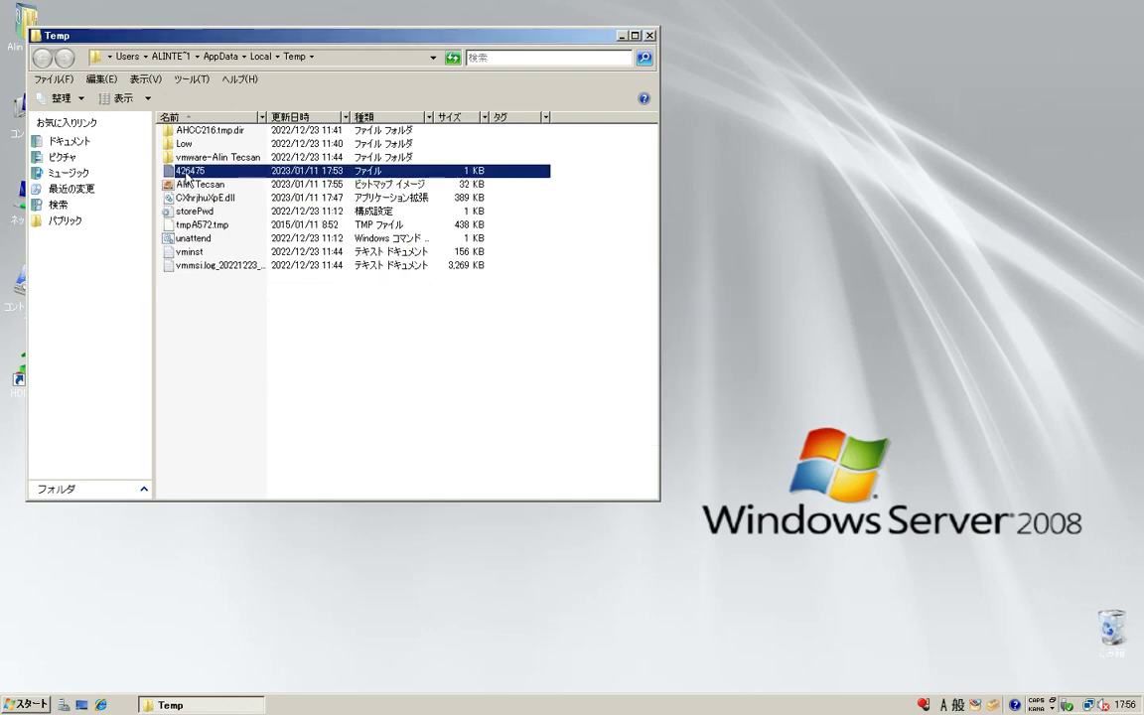
key(Delete)
key(Return)
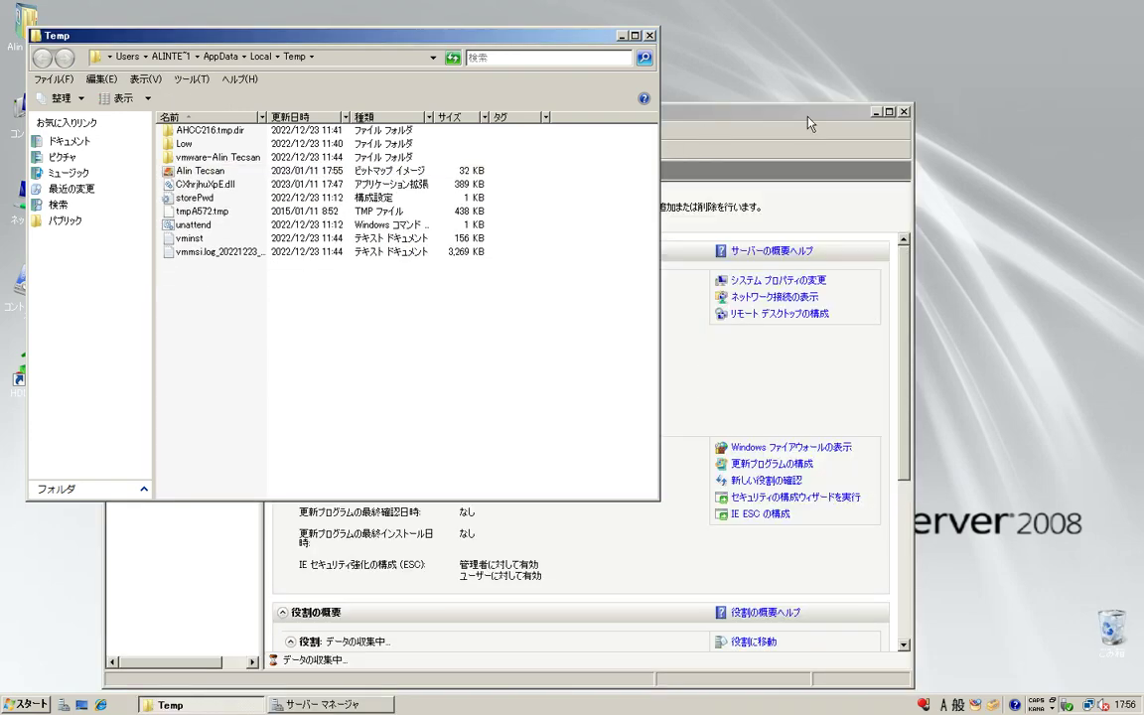
Close Server Manager and move the Temp window clear of the desktop icons
double_click(806, 112)
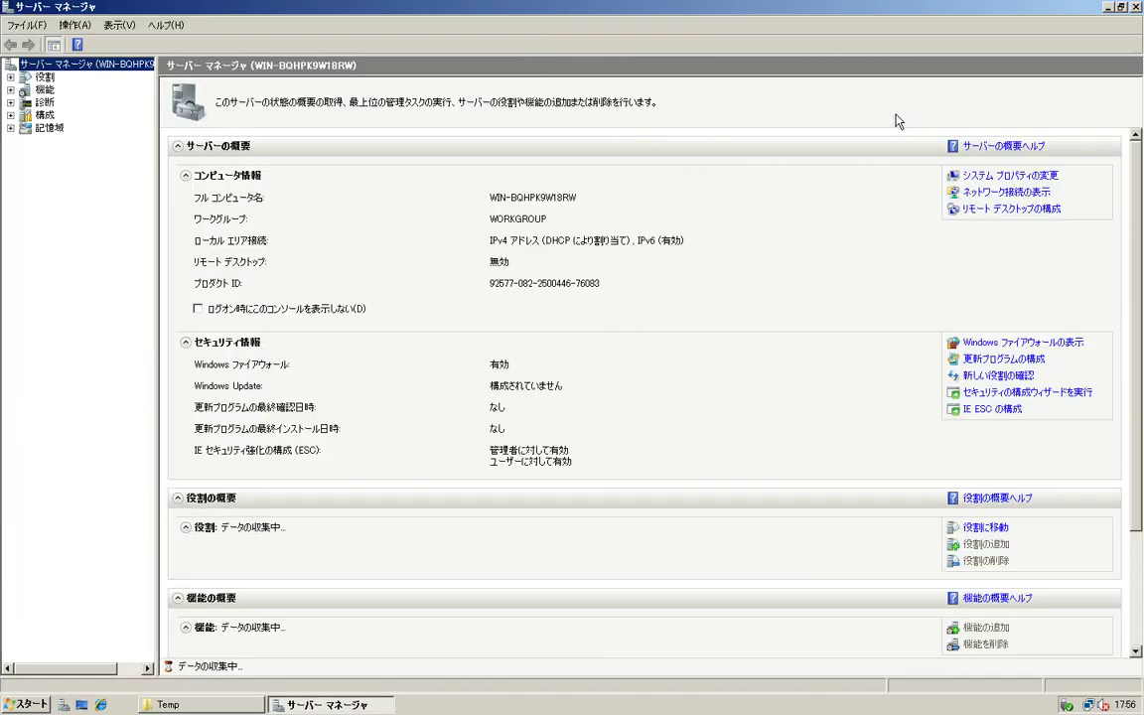
key(alt+F4)
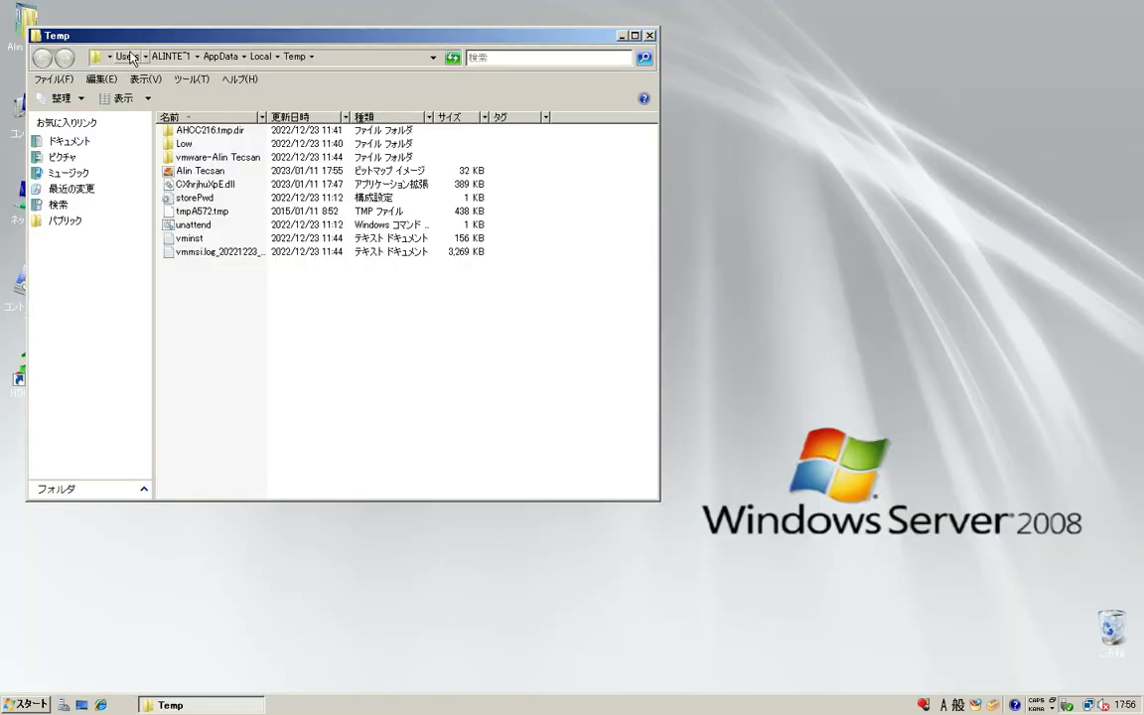
drag(126, 41, 405, 62)
click(12, 707)
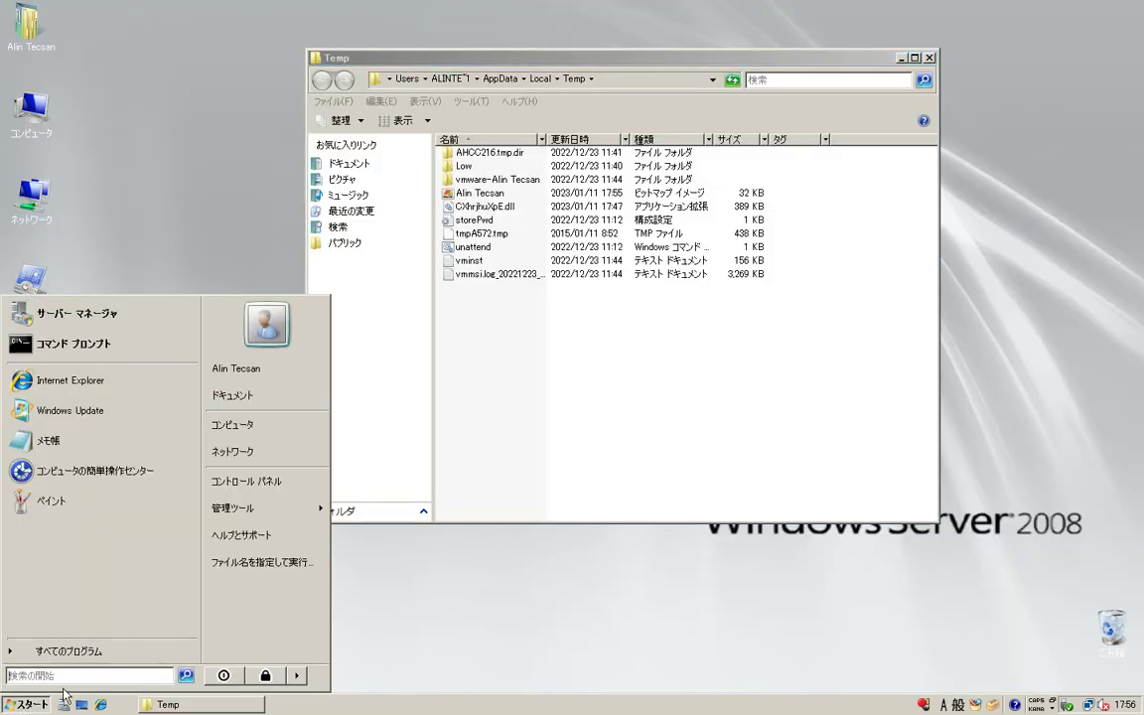
click(401, 699)
right_click(405, 701)
click(429, 660)
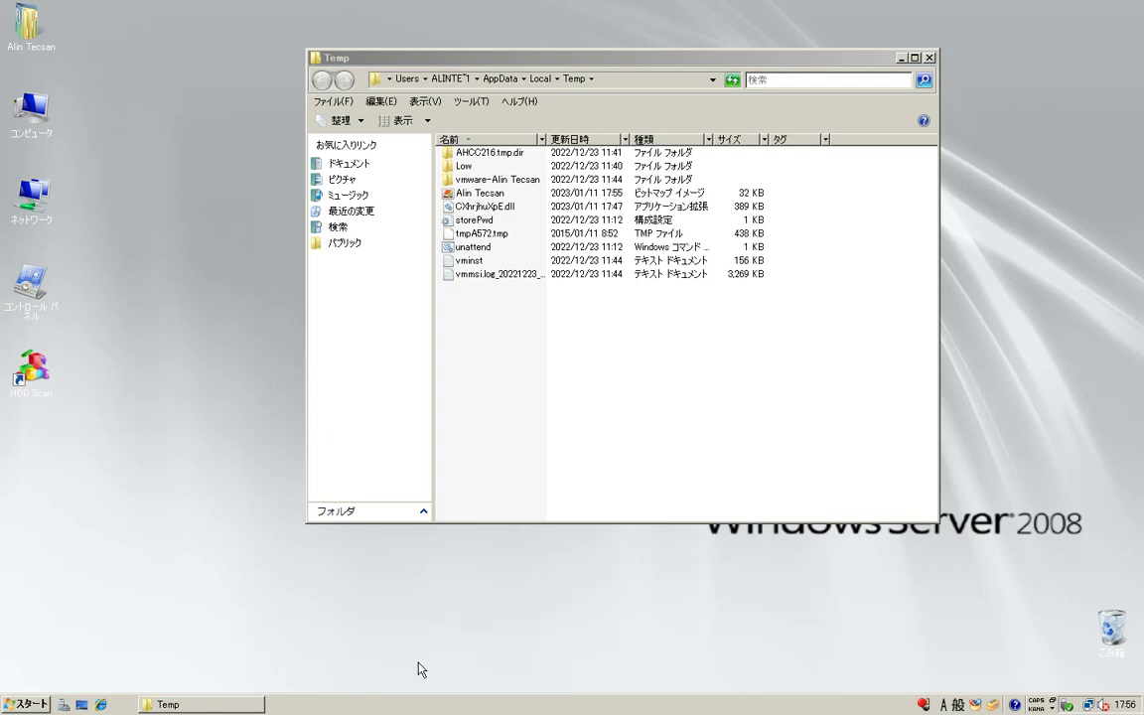
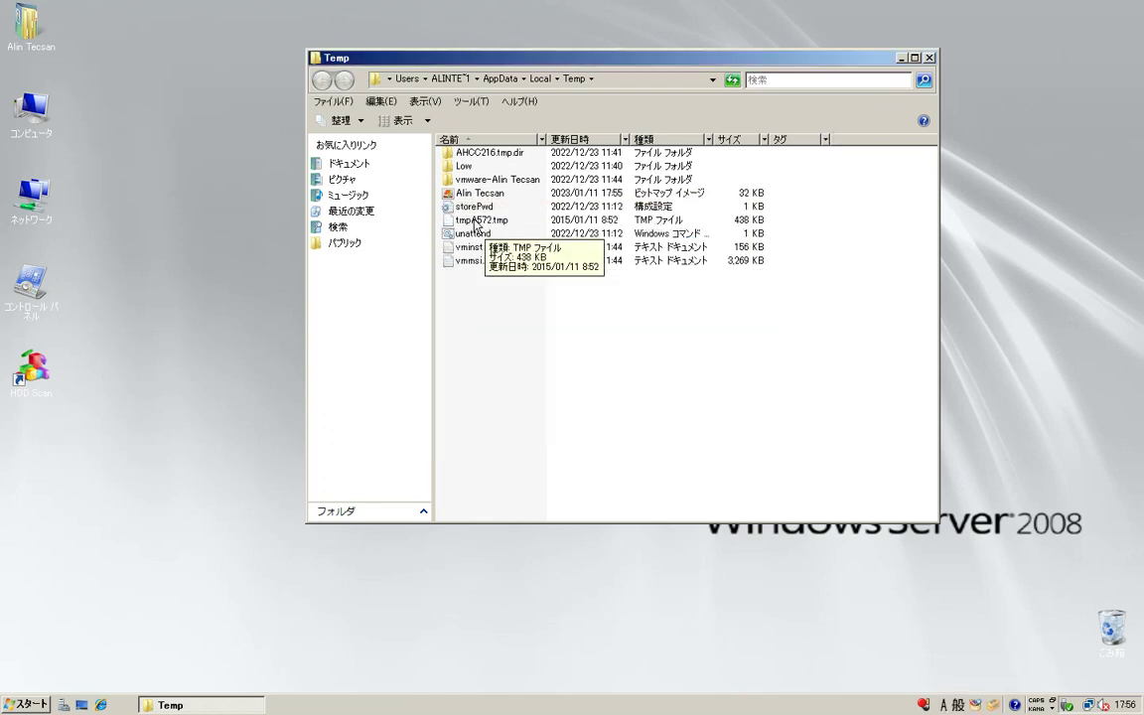
Permanently delete both 426475 files and CXhrjhuXpE.dll from the Recycle Bin, and close the Recycle Bin and Temp windows
double_click(1125, 629)
drag(434, 256, 199, 134)
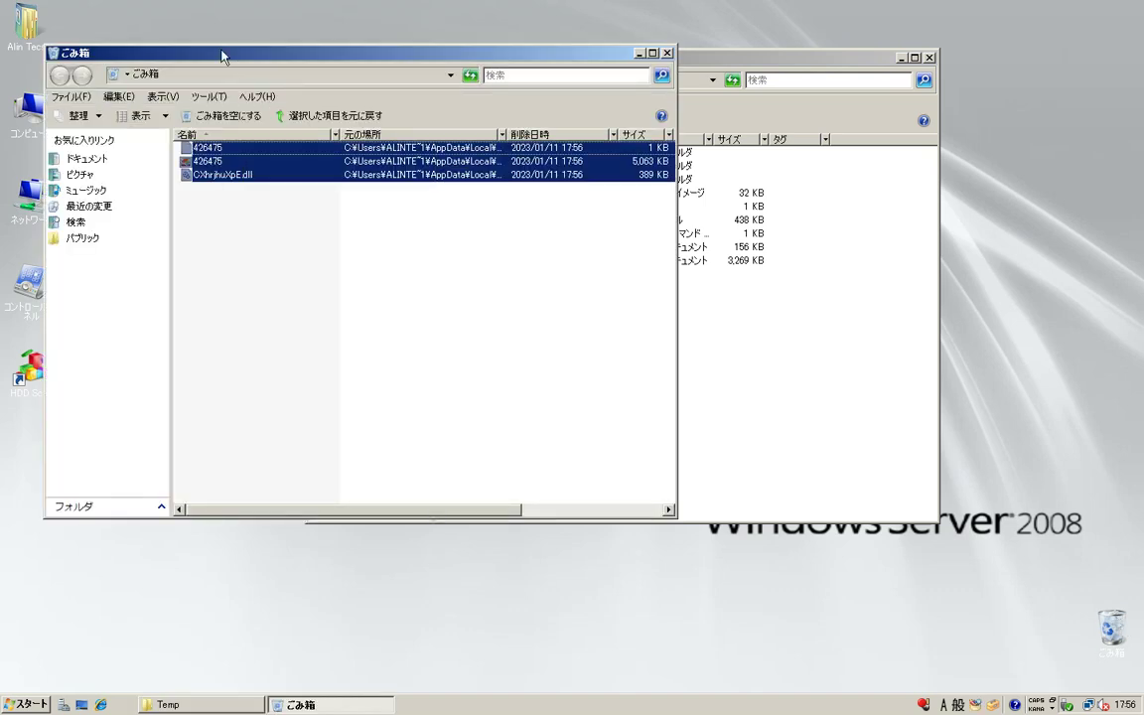
key(Delete)
key(Return)
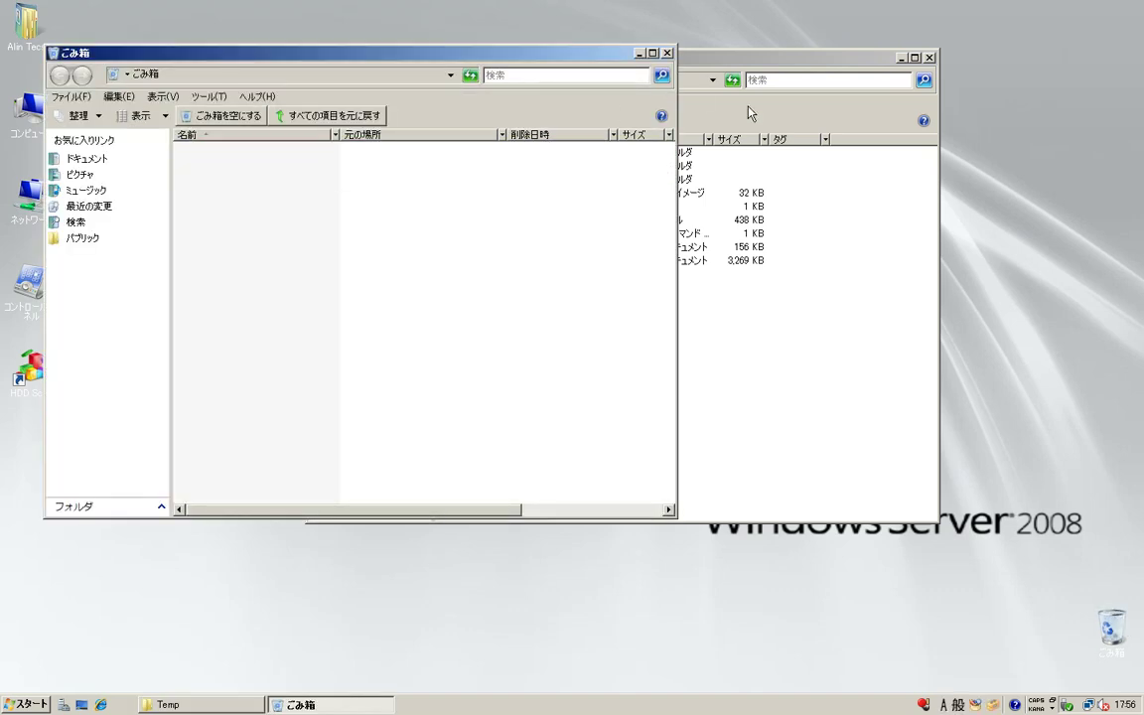
click(667, 52)
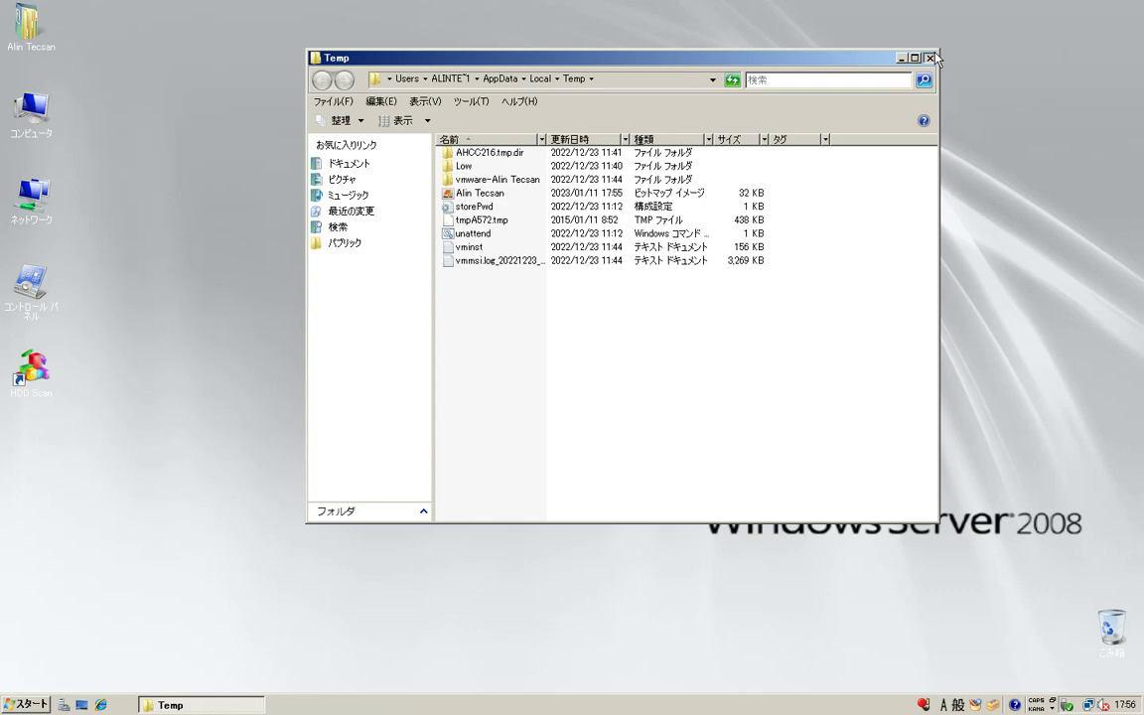
click(930, 57)
Delete the HDD Scan folder from the installed programs list and confirm moving it to the Recycle Bin
click(25, 704)
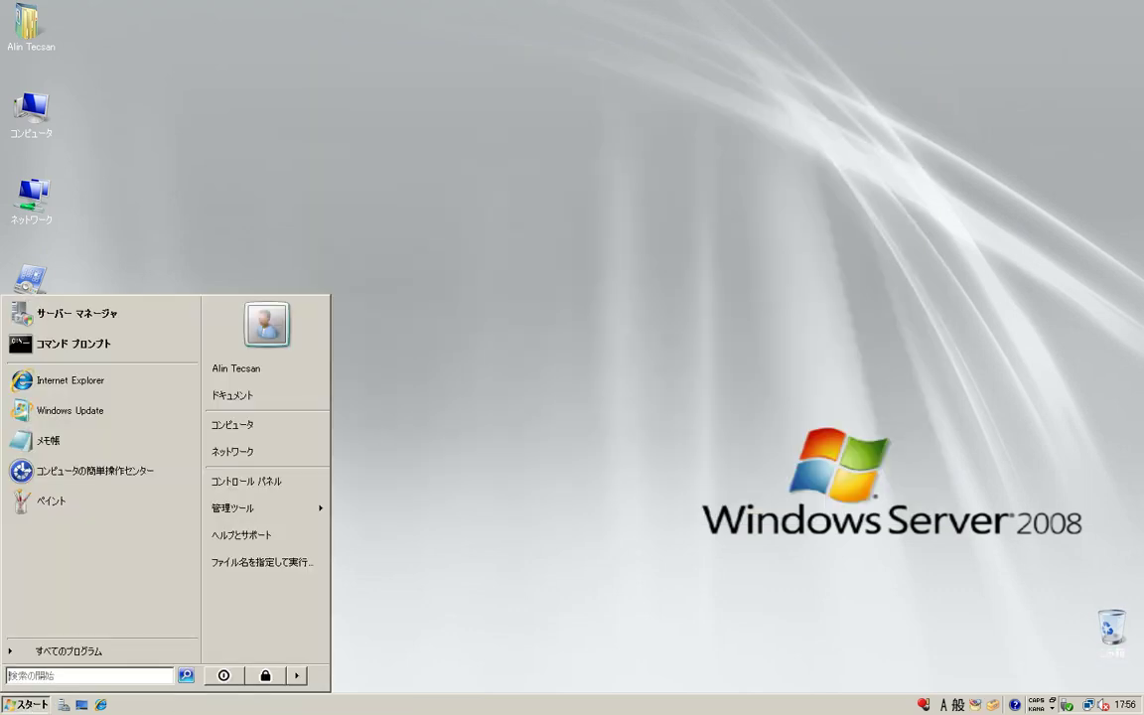
click(58, 653)
right_click(48, 359)
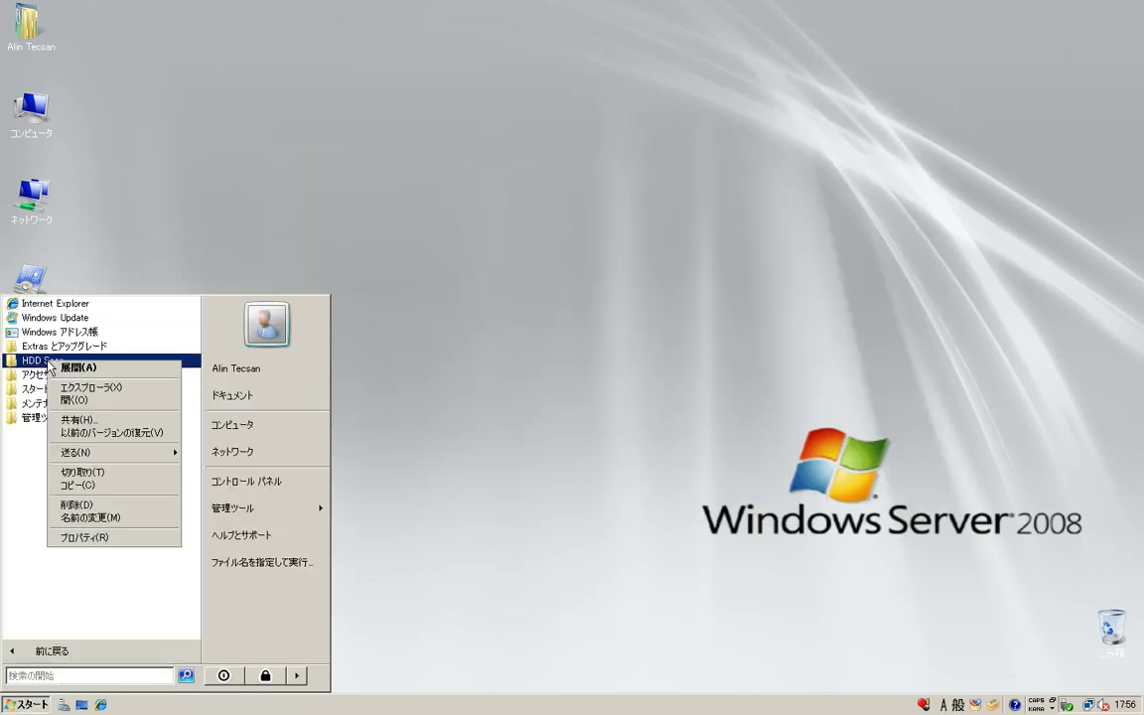
click(89, 505)
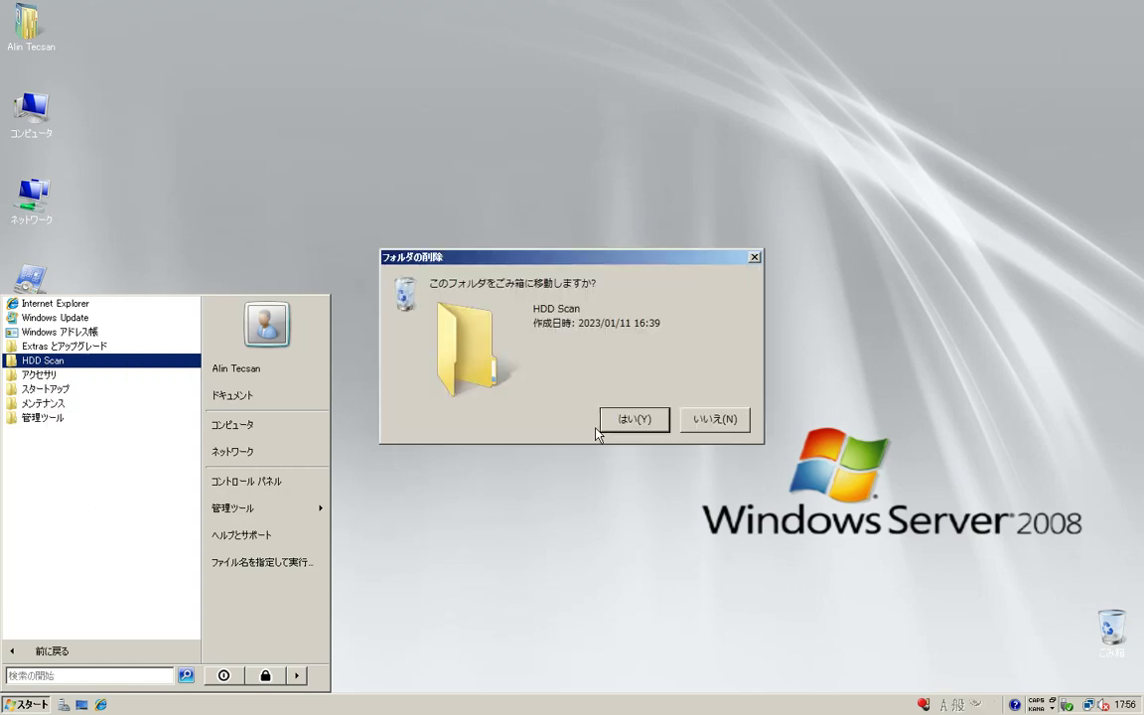
click(634, 419)
click(998, 561)
key(super)
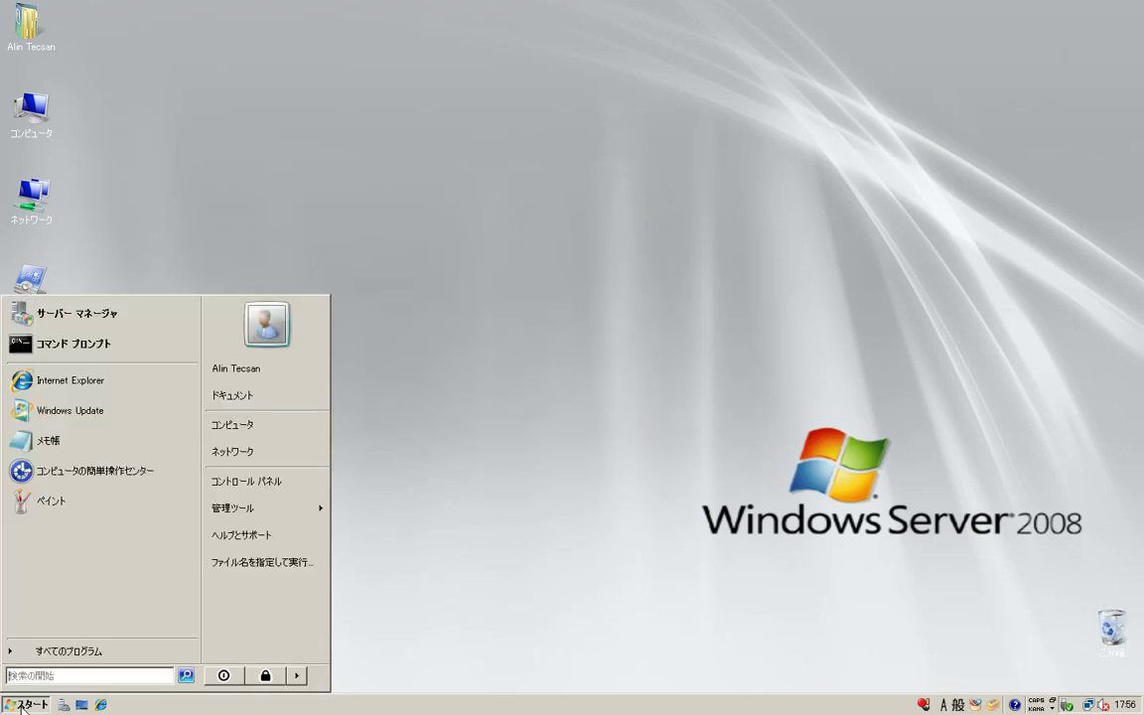
click(1005, 467)
Remove the Recycle Bin icon from the desktop and confirm its removal
right_click(1119, 608)
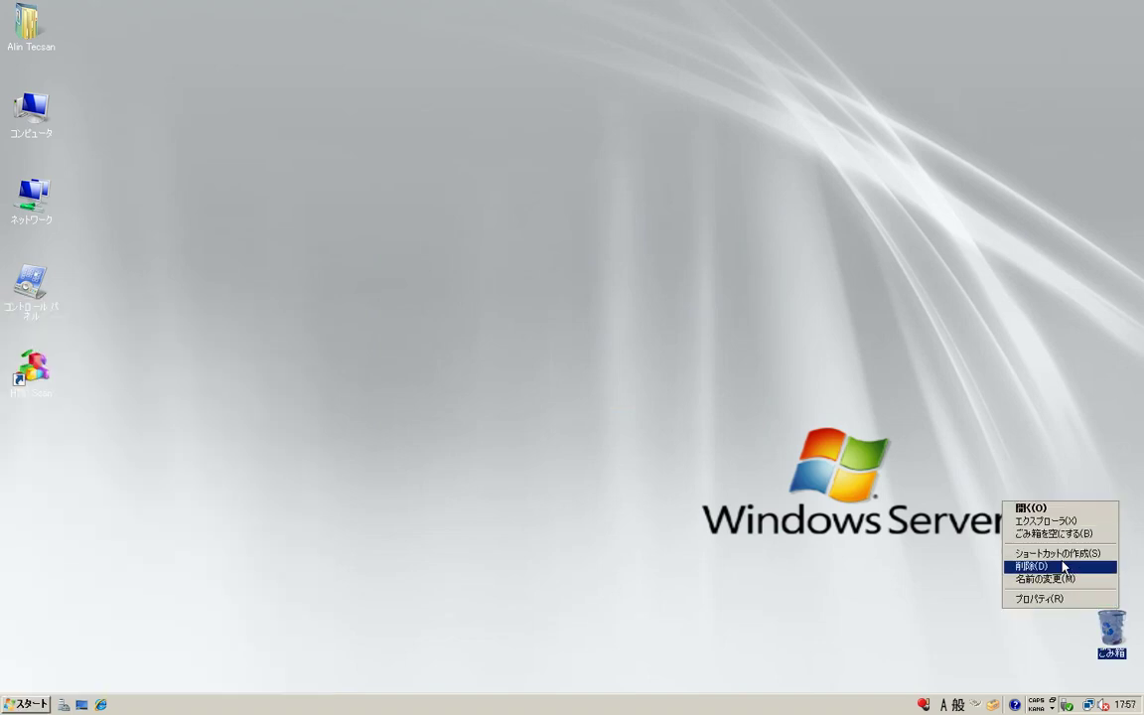
click(1033, 566)
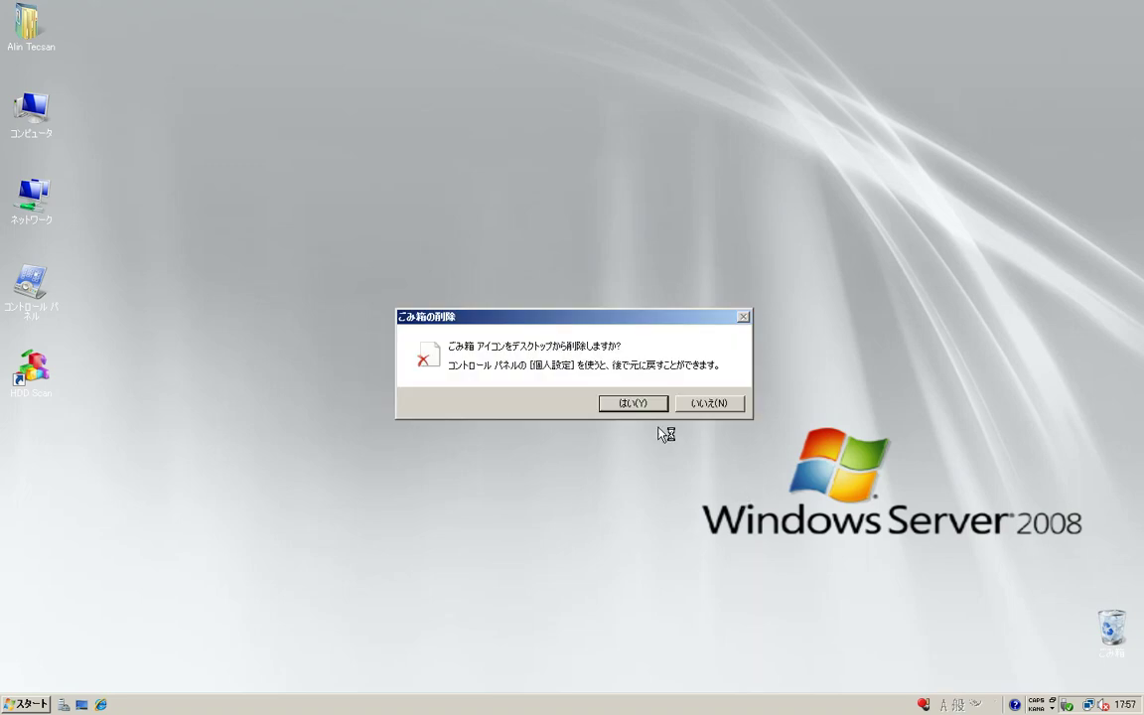
click(624, 403)
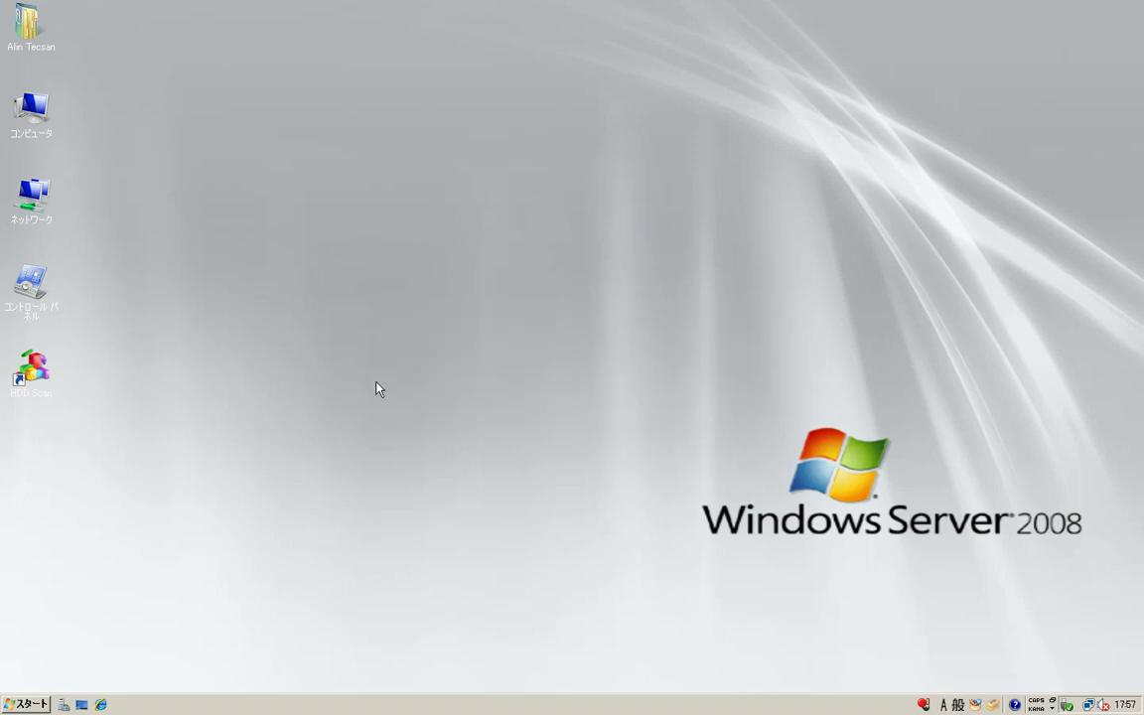
Open the HDD Scan desktop shortcut and agree to delete the broken shortcut
double_click(28, 365)
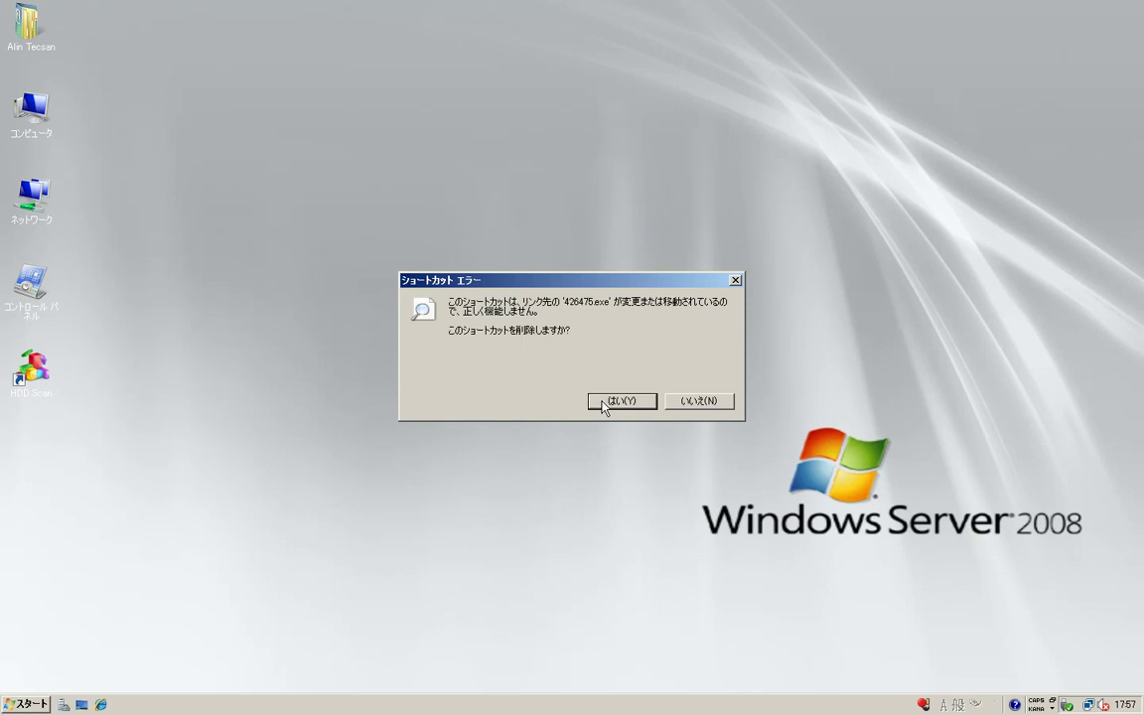
click(601, 402)
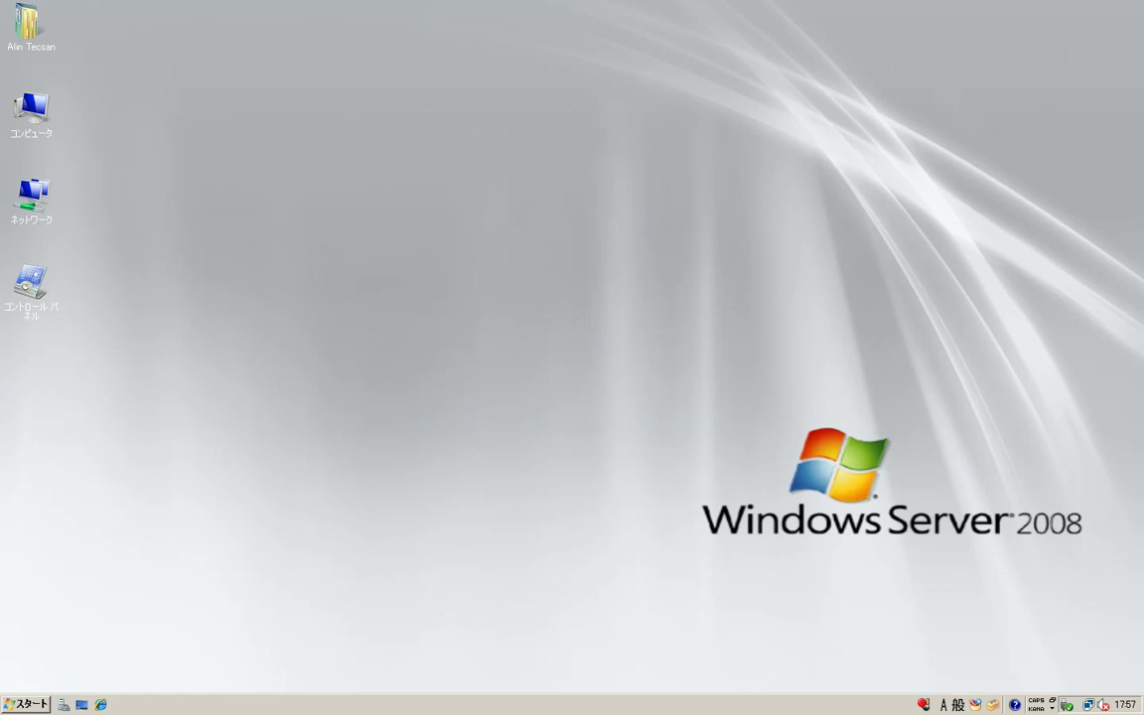
Examine the Documents and Pictures folders from the personal user folder, and close the window
double_click(24, 30)
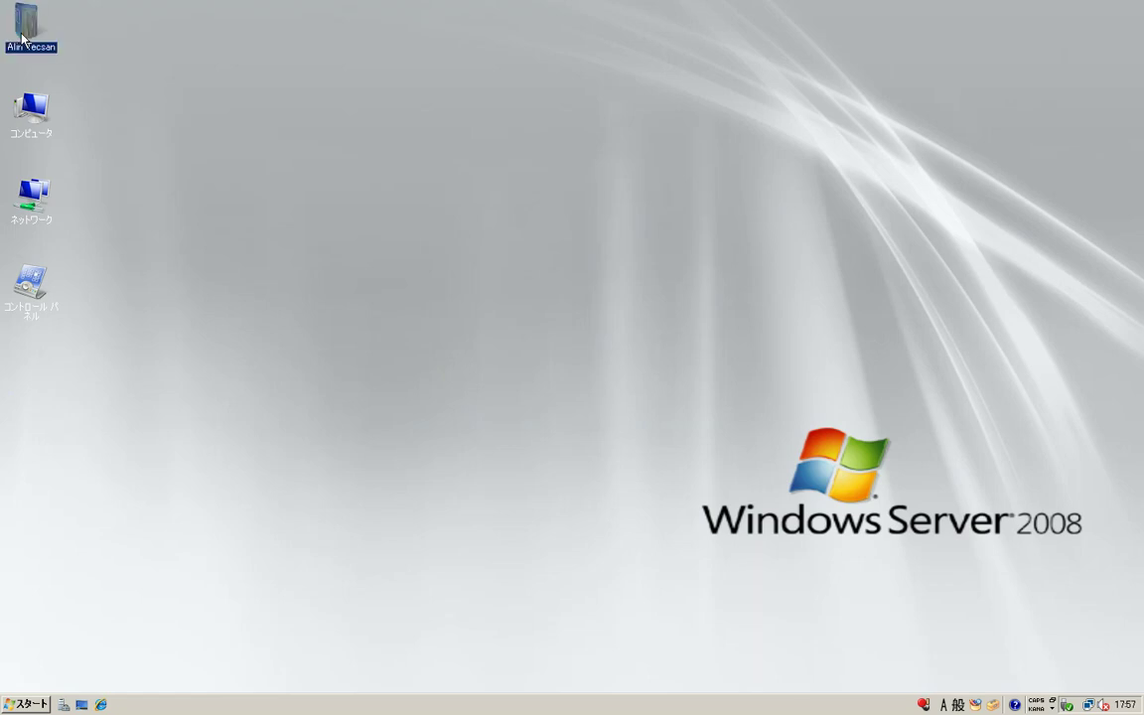
click(64, 153)
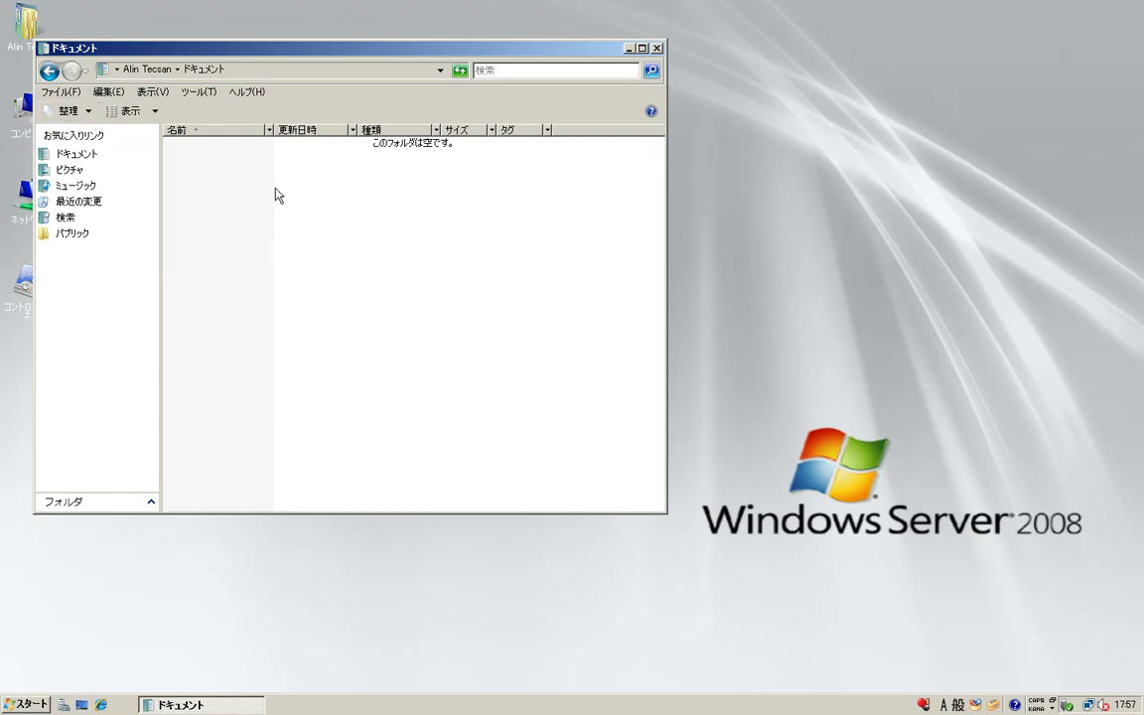
click(70, 169)
click(65, 154)
click(115, 155)
click(657, 48)
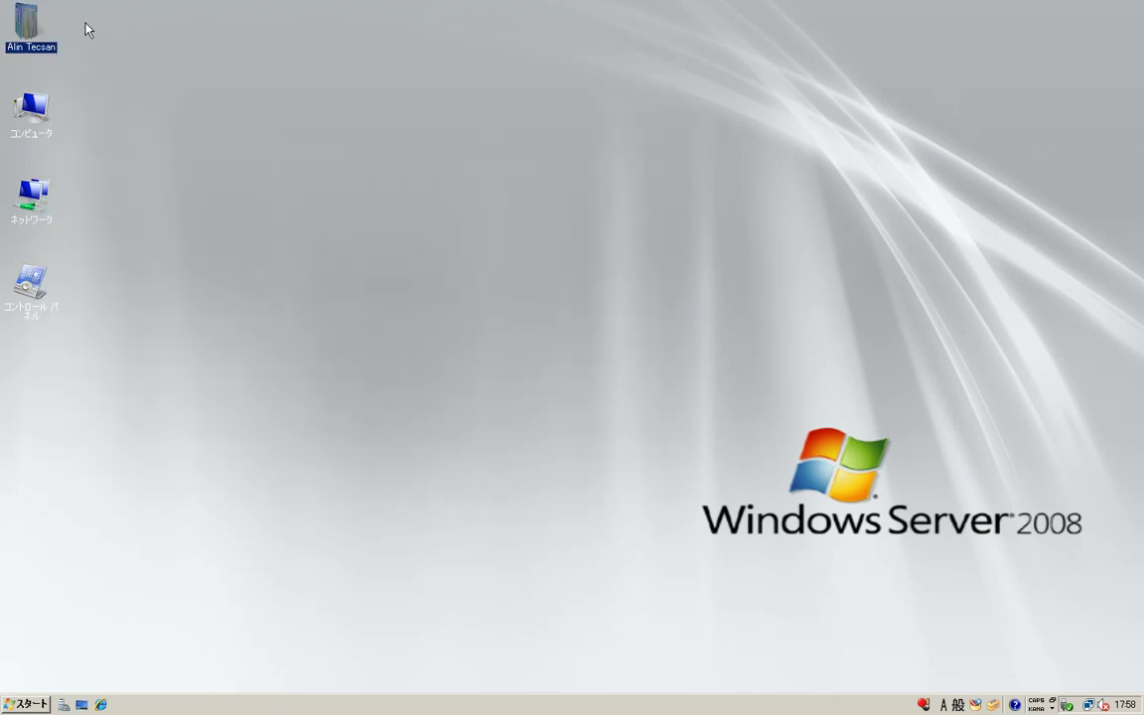
Reopen the personal user folder, examine its Downloads folder, and close the window
double_click(23, 26)
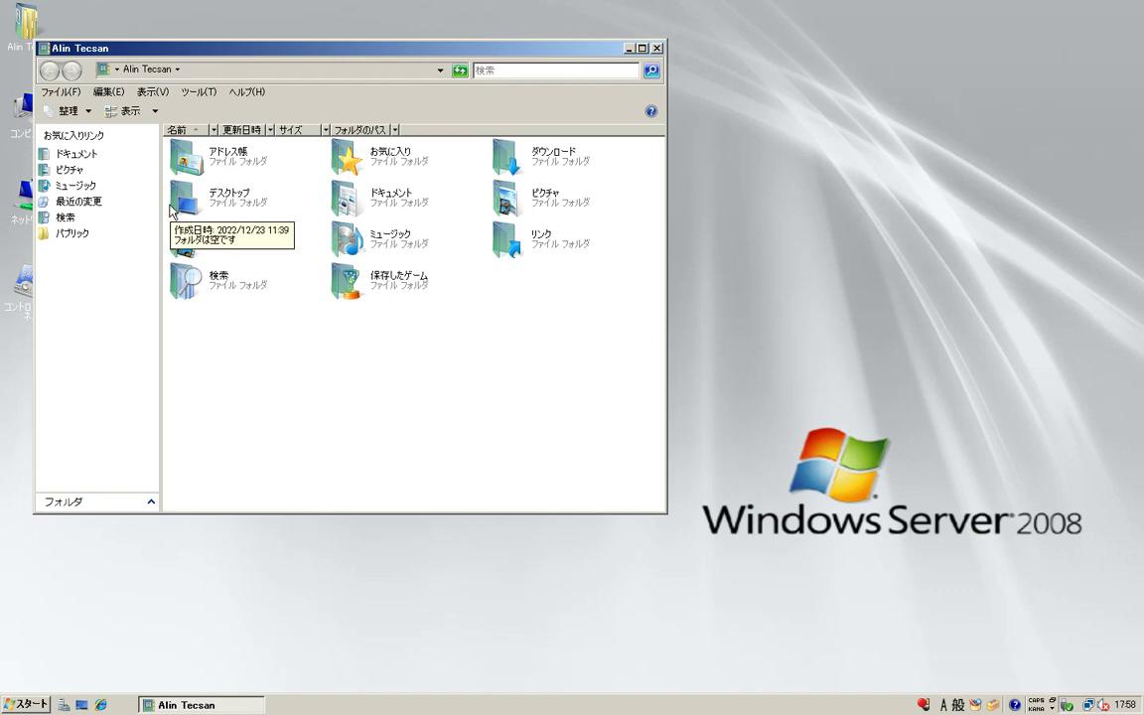
double_click(537, 164)
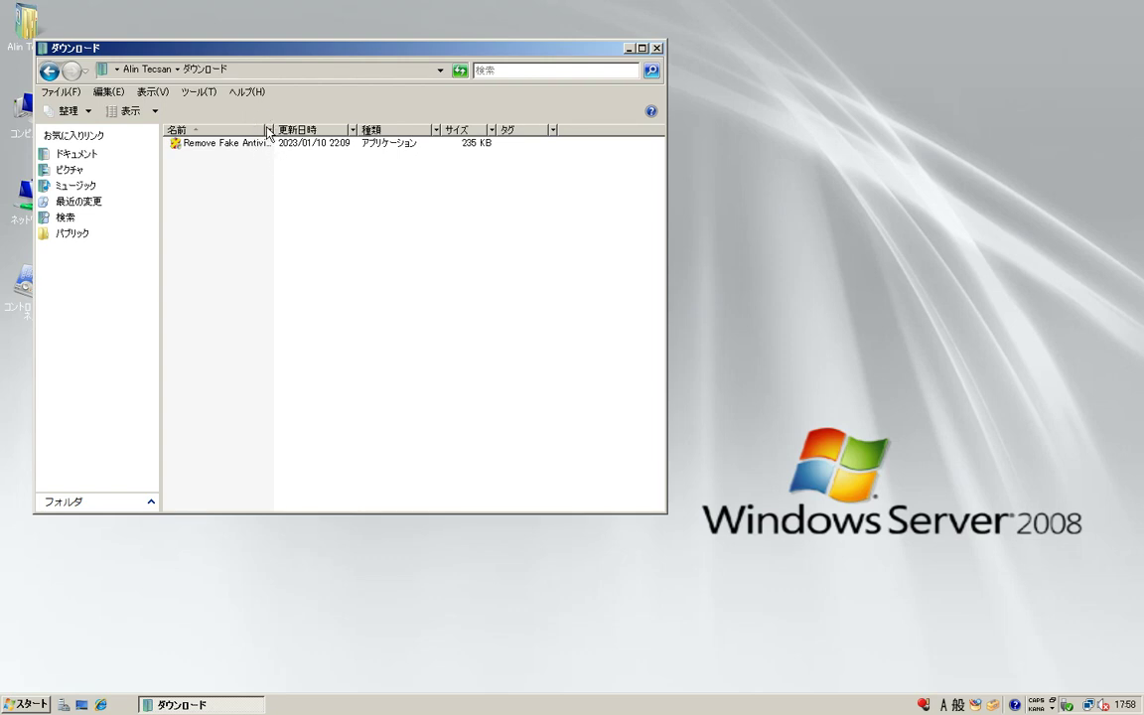
click(657, 48)
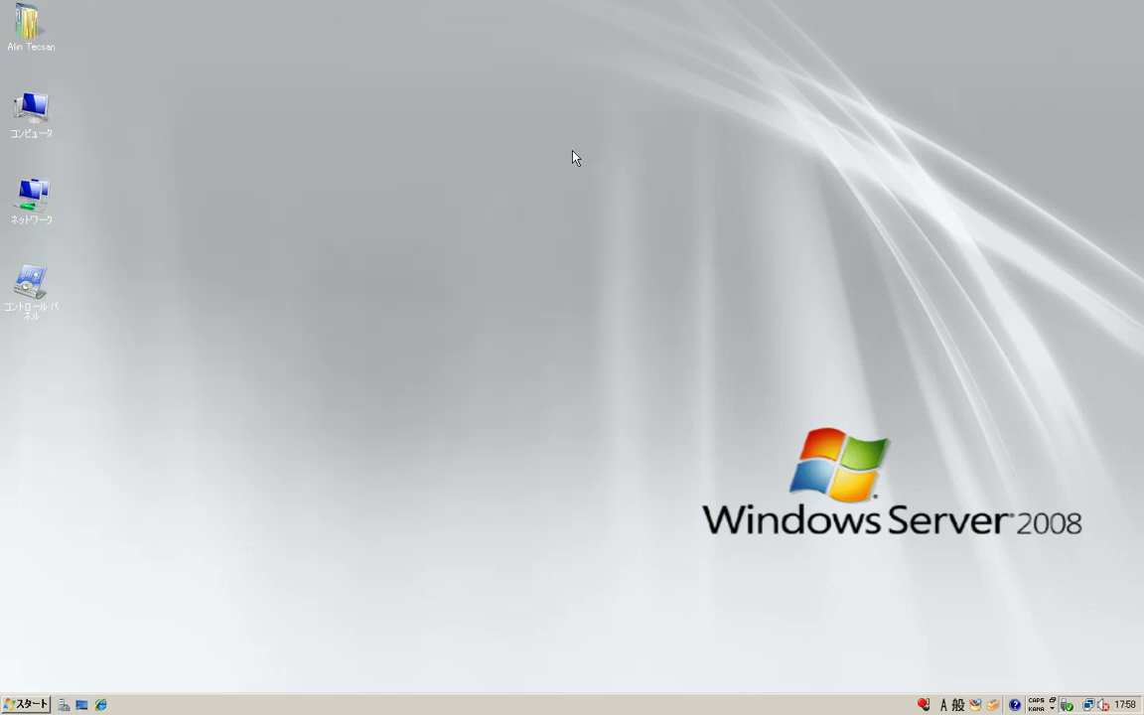
key(shift+F10)
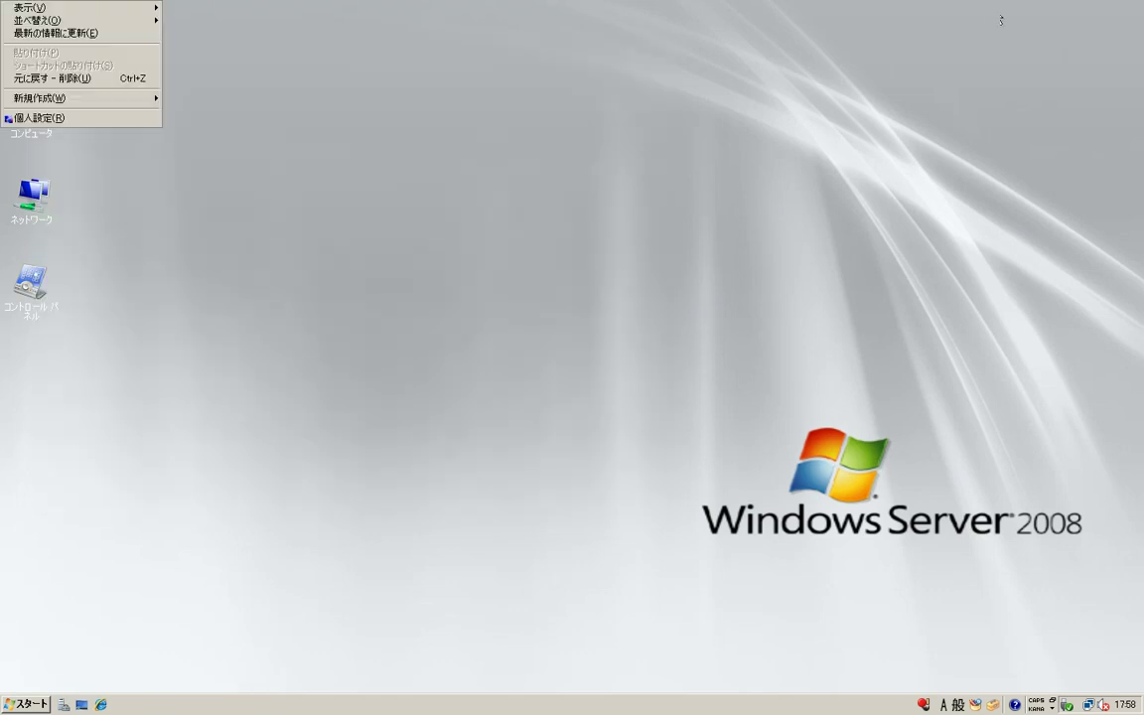
key(Escape)
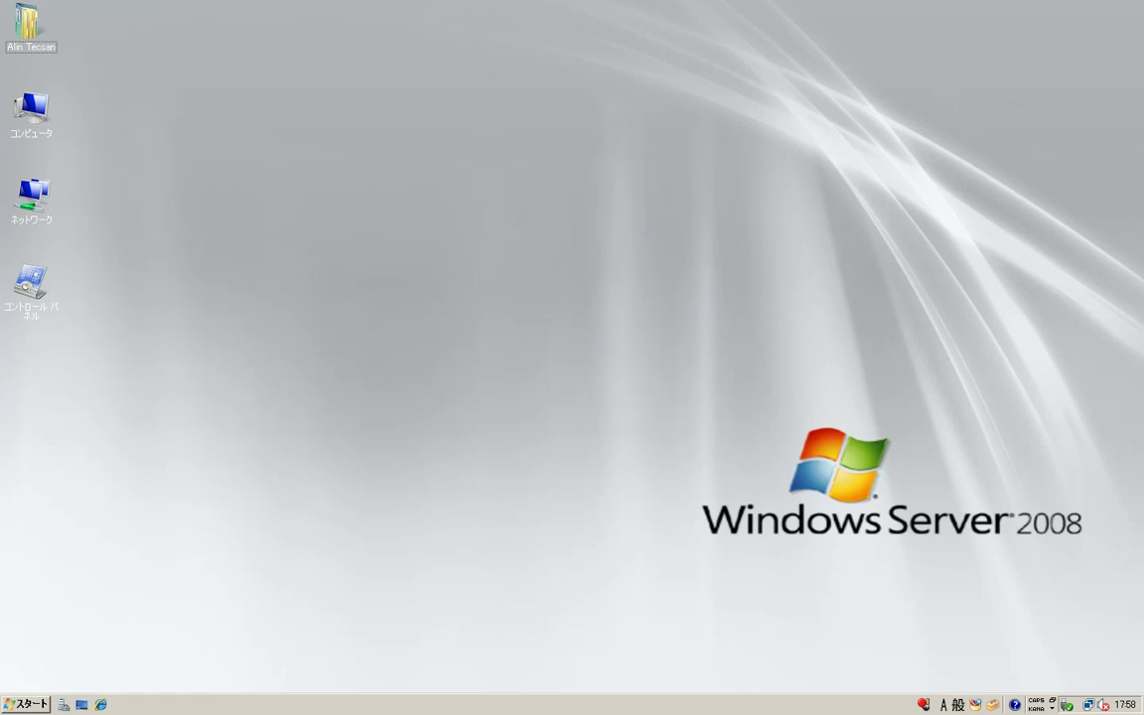